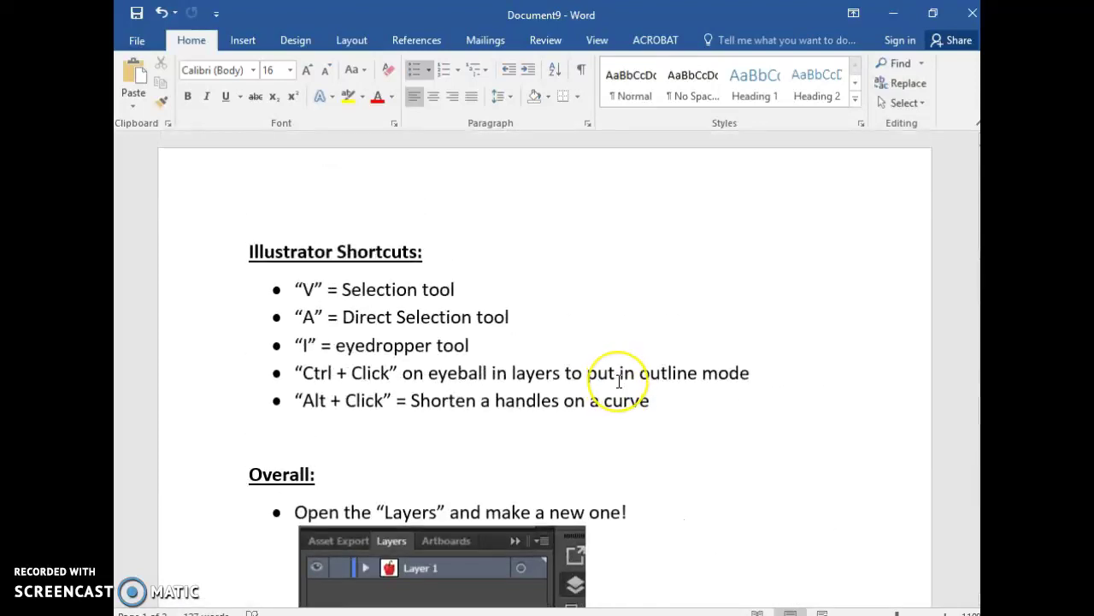
scroll(619, 382, up, 5)
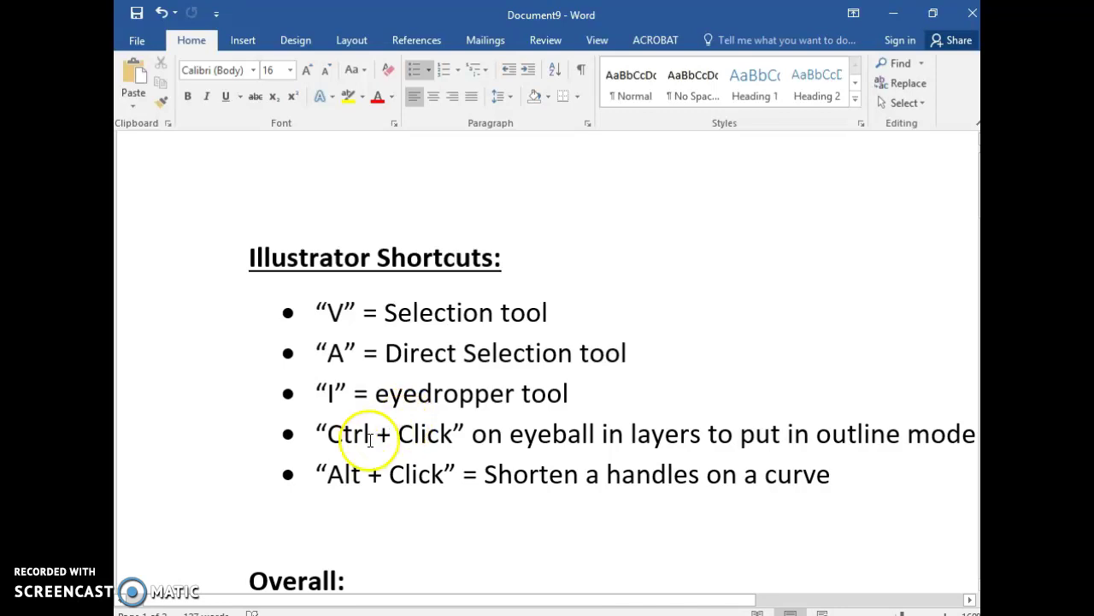
Step: Compare the Word shortcut notes against the Red Pepper.ai file, switching between the two windows
drag(530, 605, 596, 604)
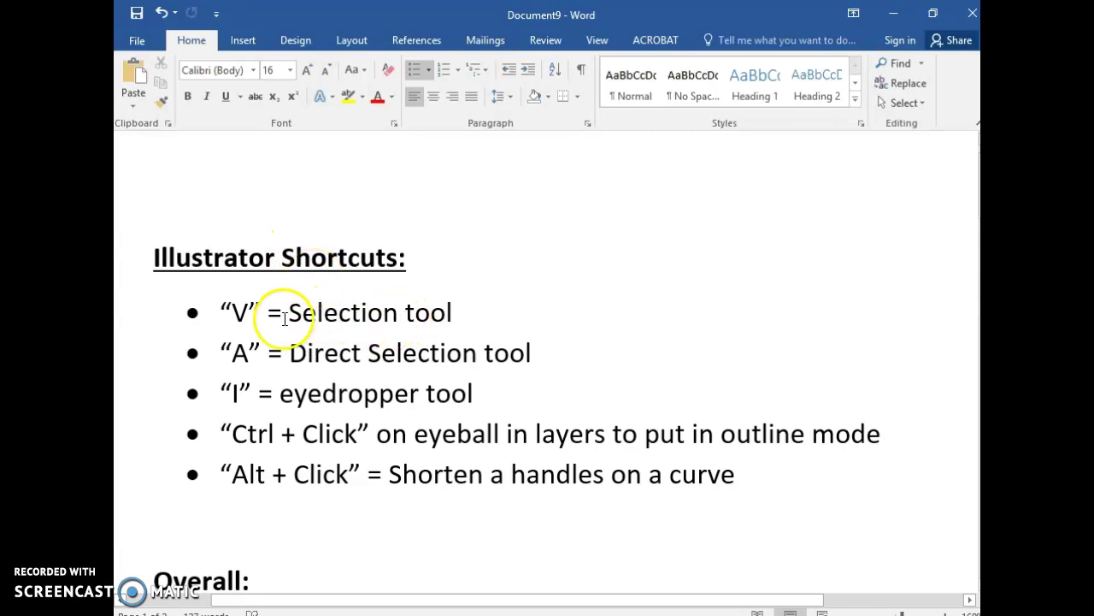
key(alt+Tab)
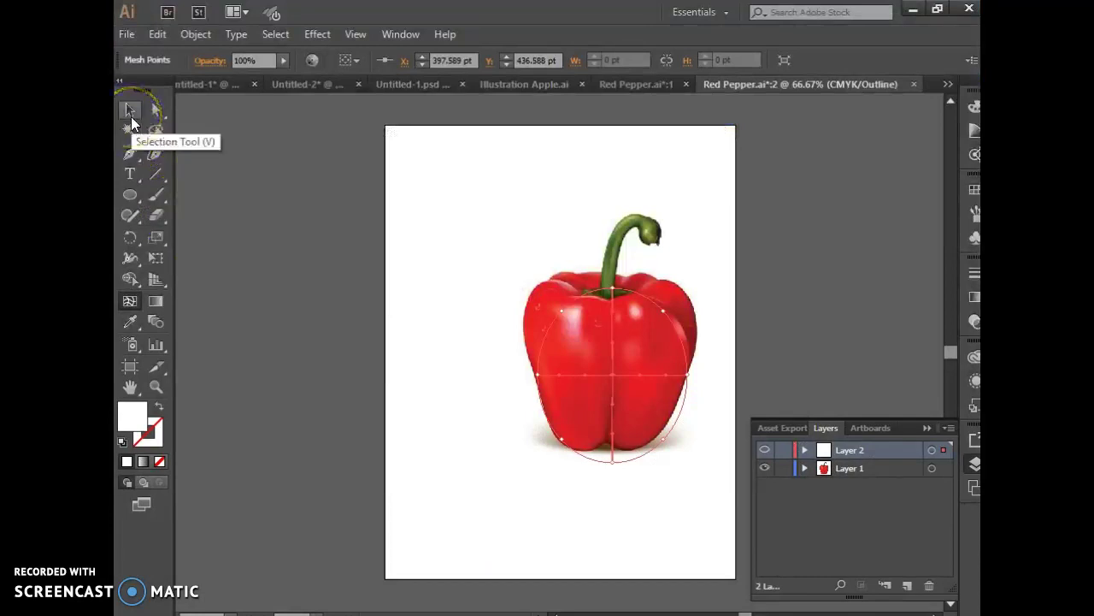
key(alt+Tab)
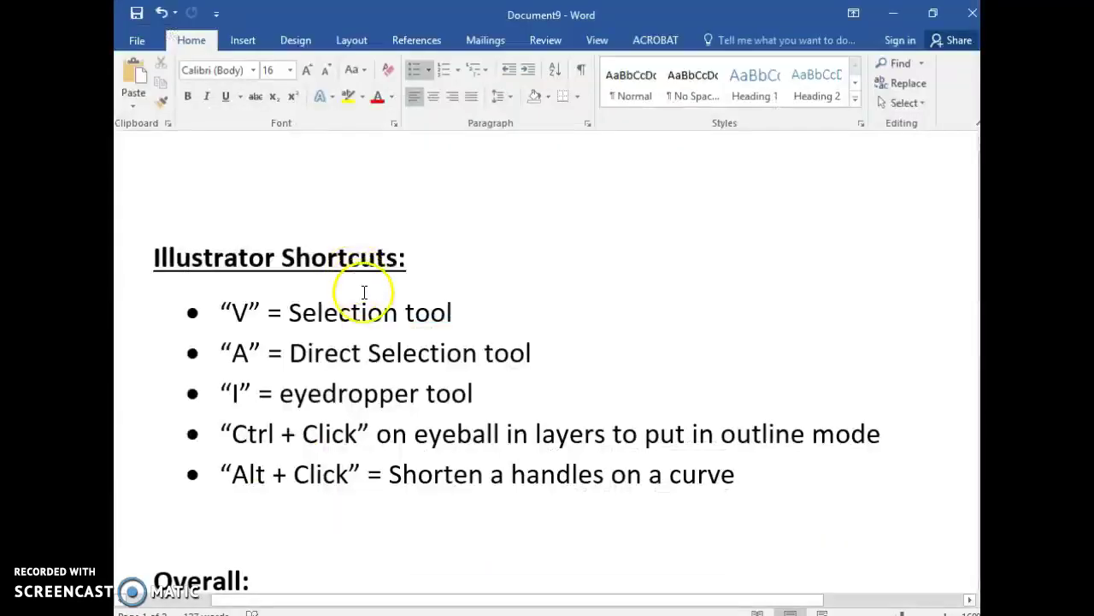
key(alt+Tab)
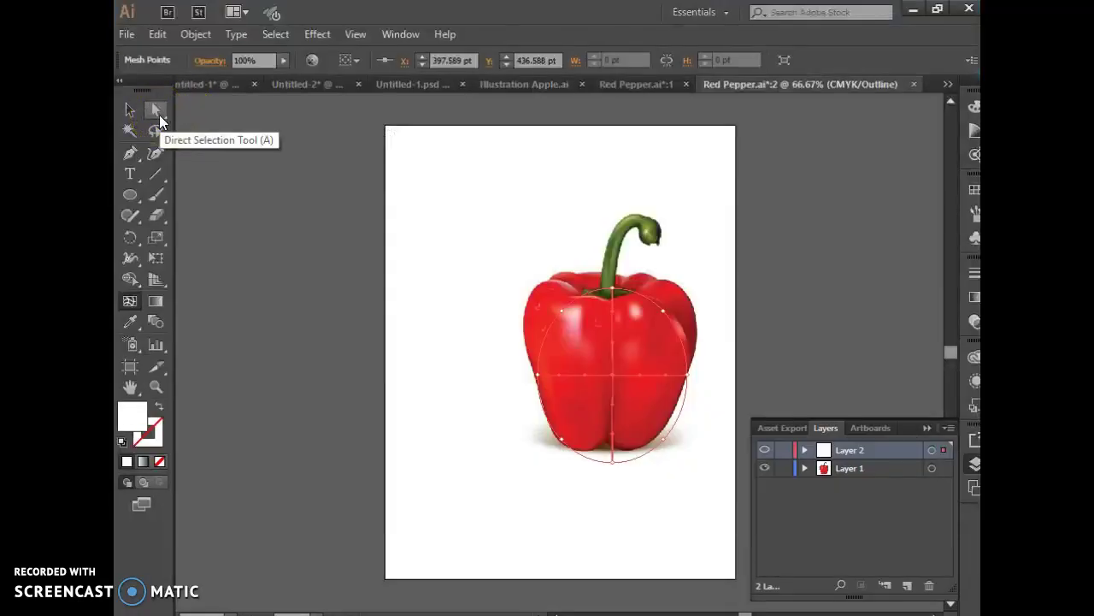
key(alt+Tab)
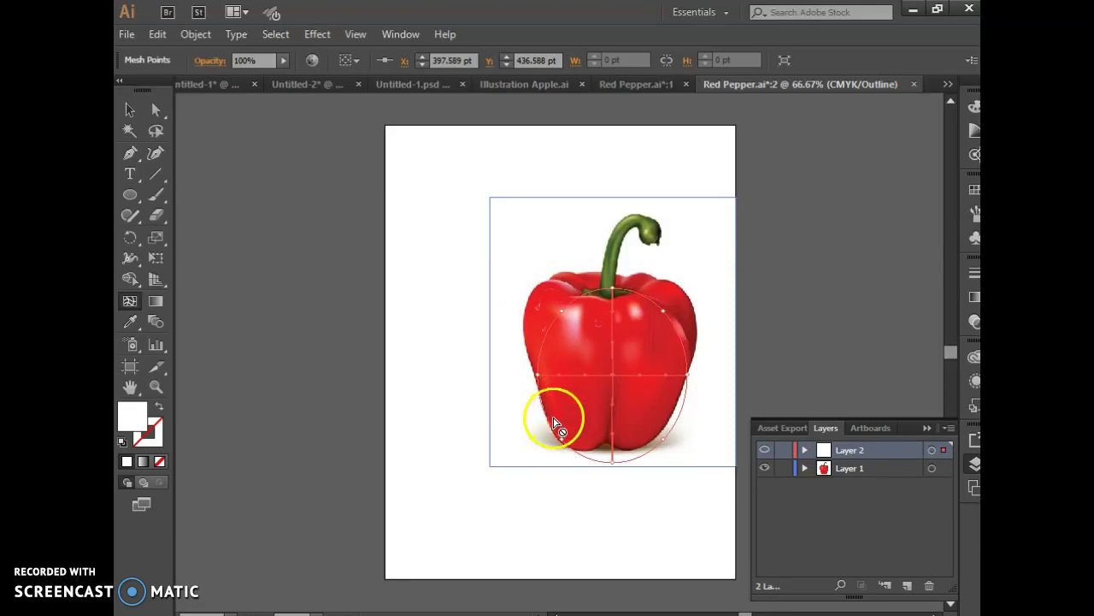
Step: Lock and unlock Layer 2, then delete it along with its meshed circle
click(839, 469)
click(783, 450)
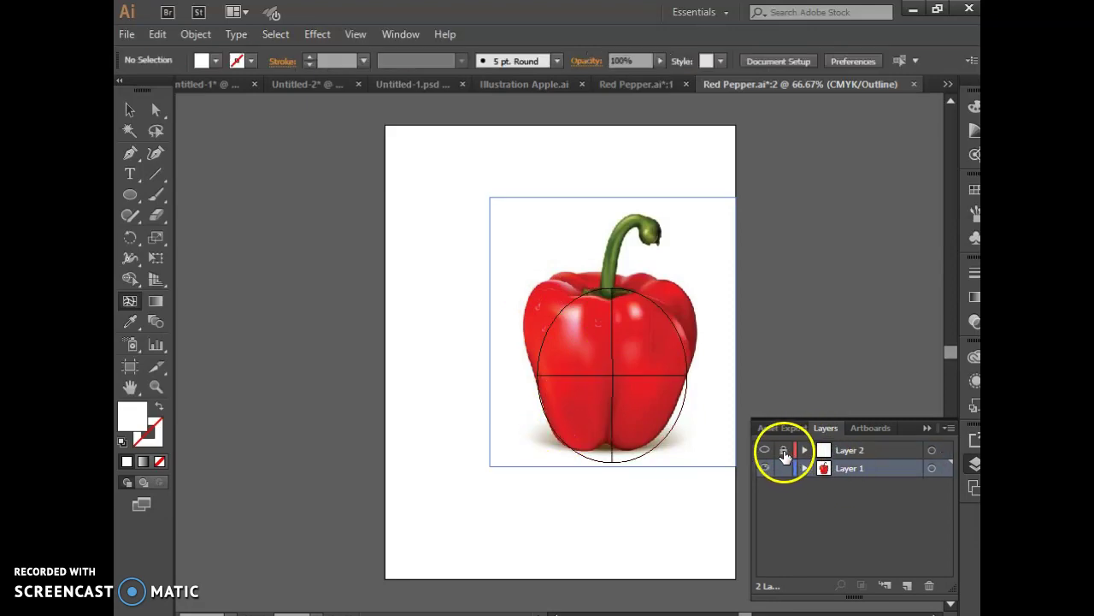
click(783, 451)
click(838, 451)
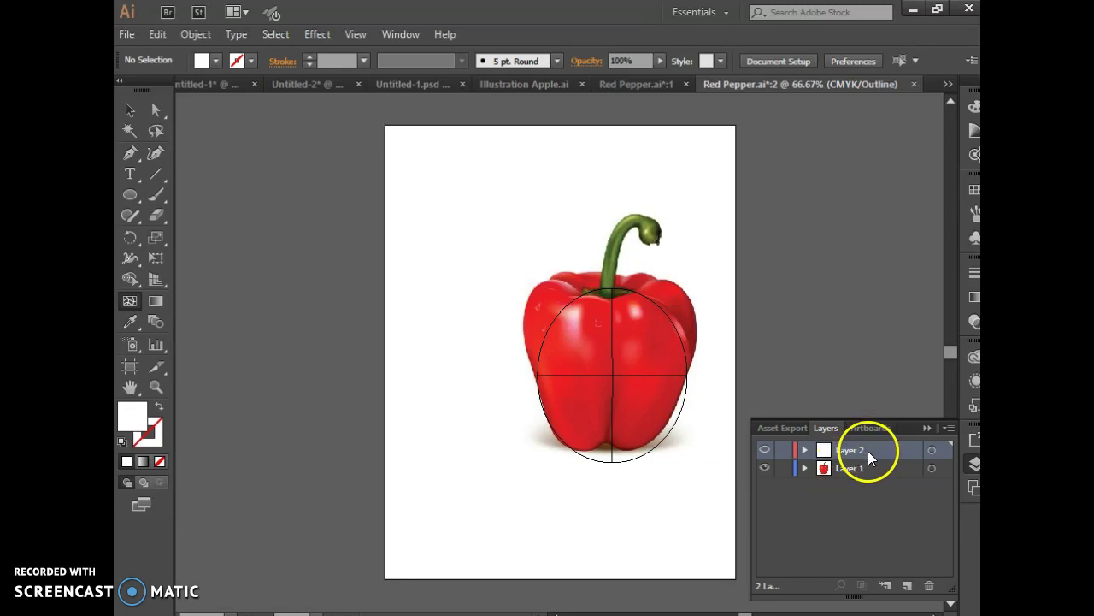
drag(867, 450, 929, 587)
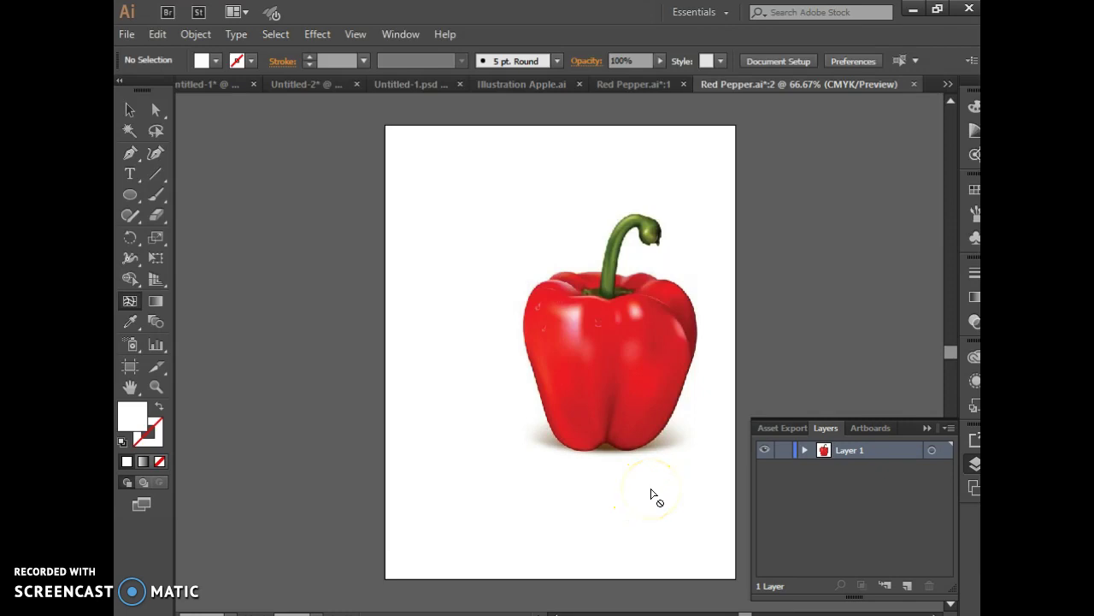
Step: Lock the pepper photo's Layer 1 and toggle Outline view on and back to Preview
click(127, 196)
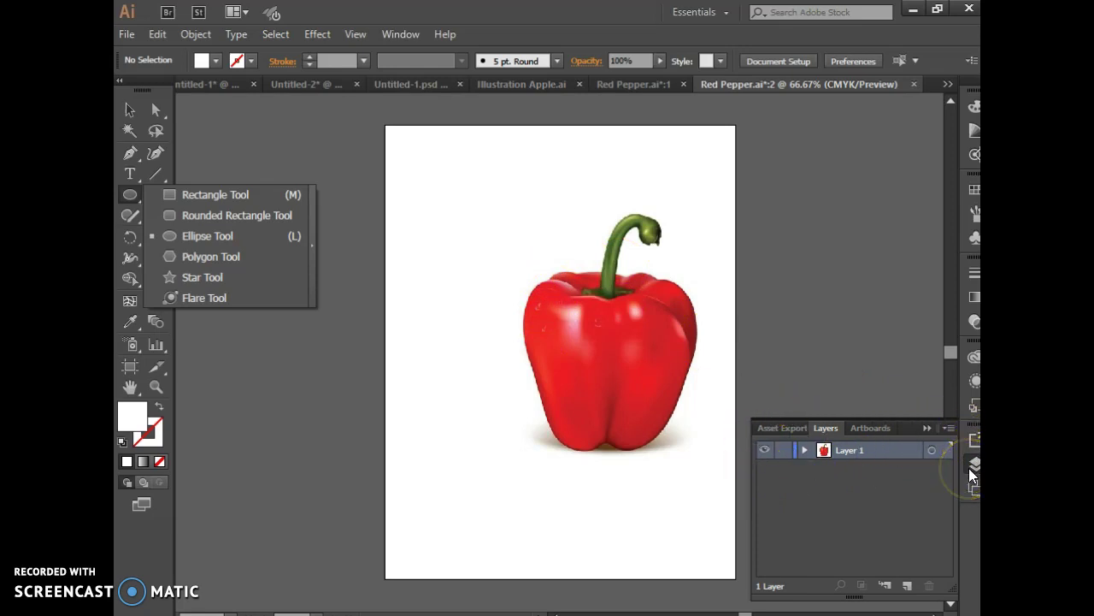
click(783, 451)
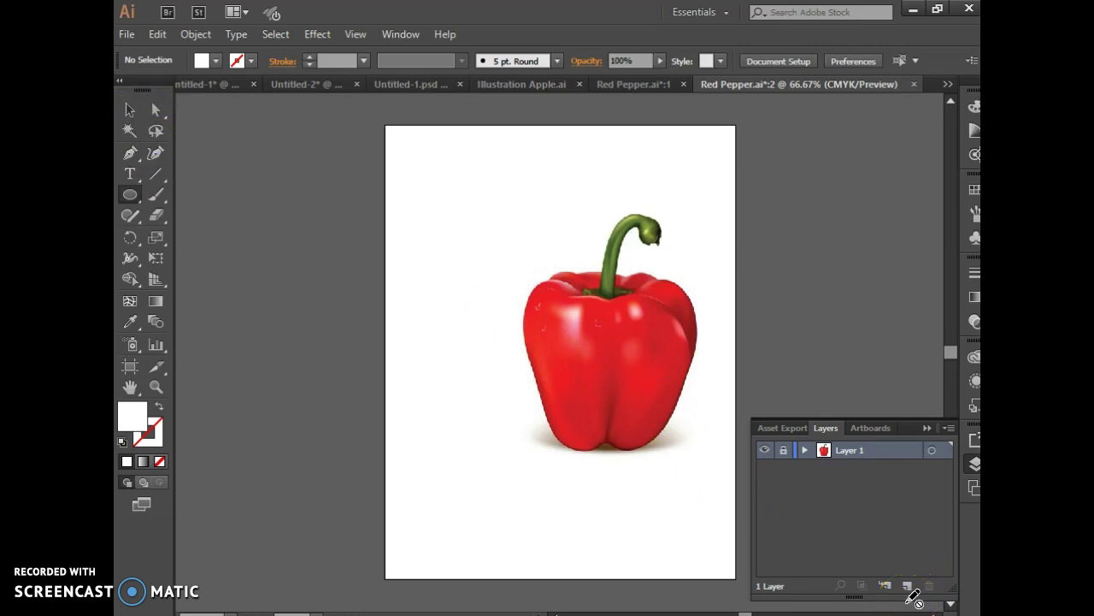
ctrl+click(765, 451)
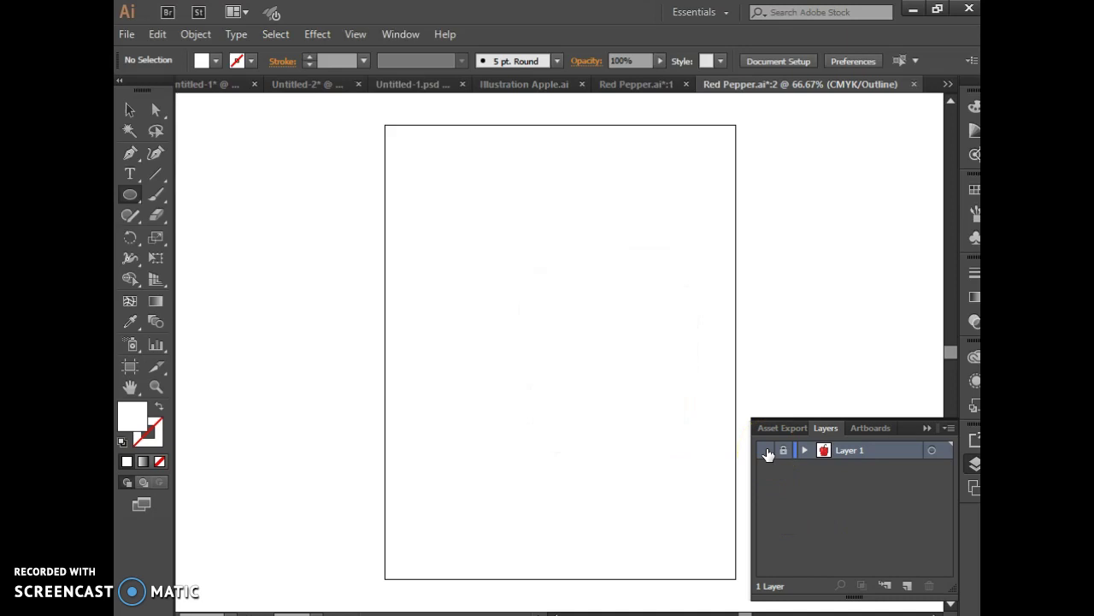
ctrl+click(767, 452)
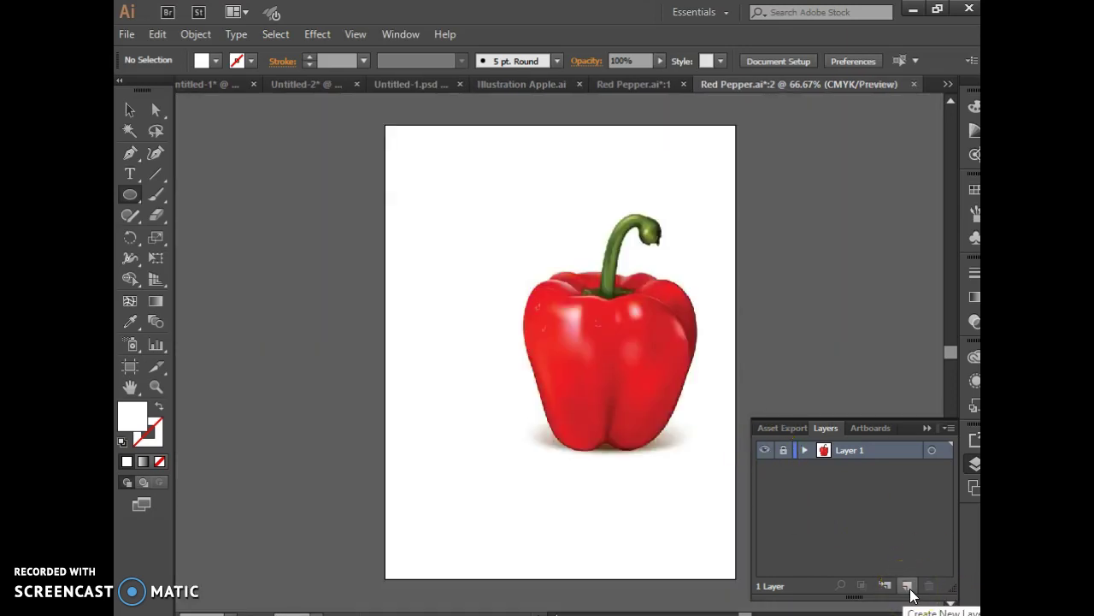
Step: Add a layer named 'pepper front' above Layer 1, cancelling a stray Ellipse dialog
click(908, 586)
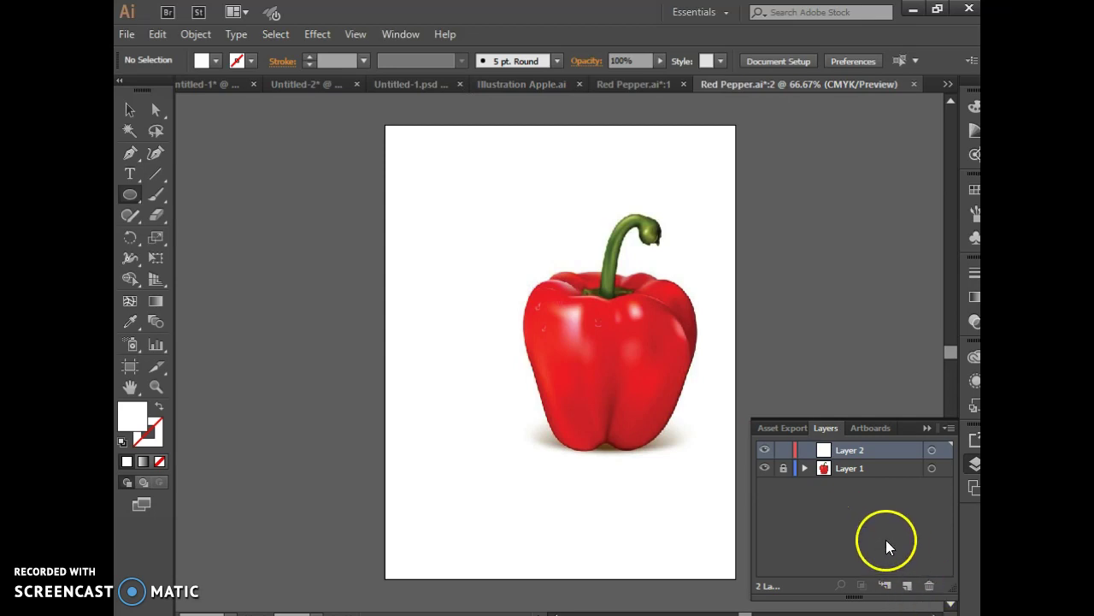
double_click(848, 449)
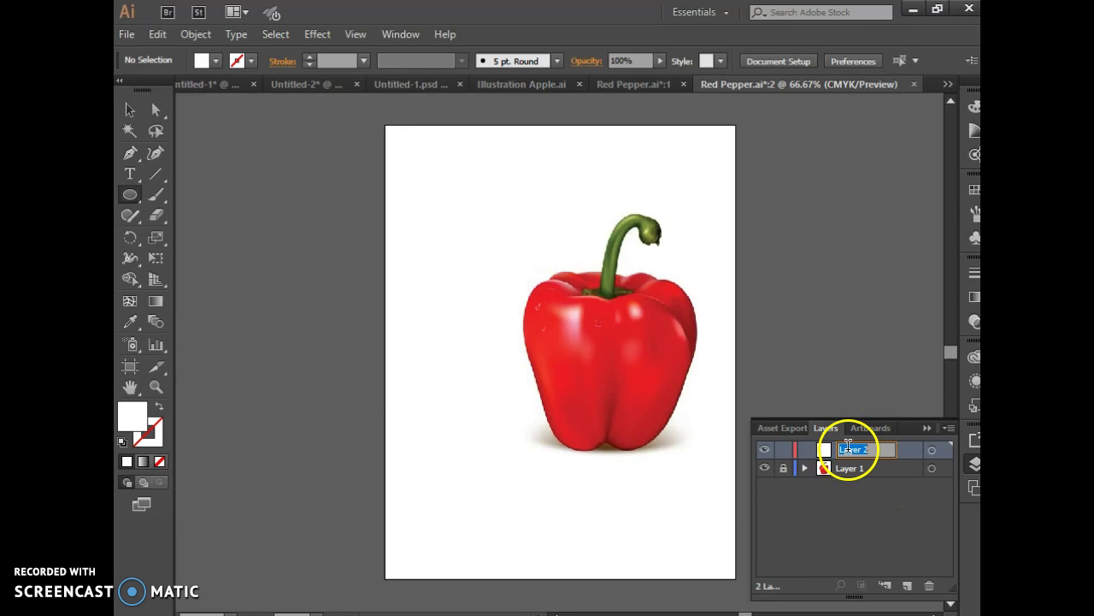
text(pepper front)
key(Return)
click(847, 336)
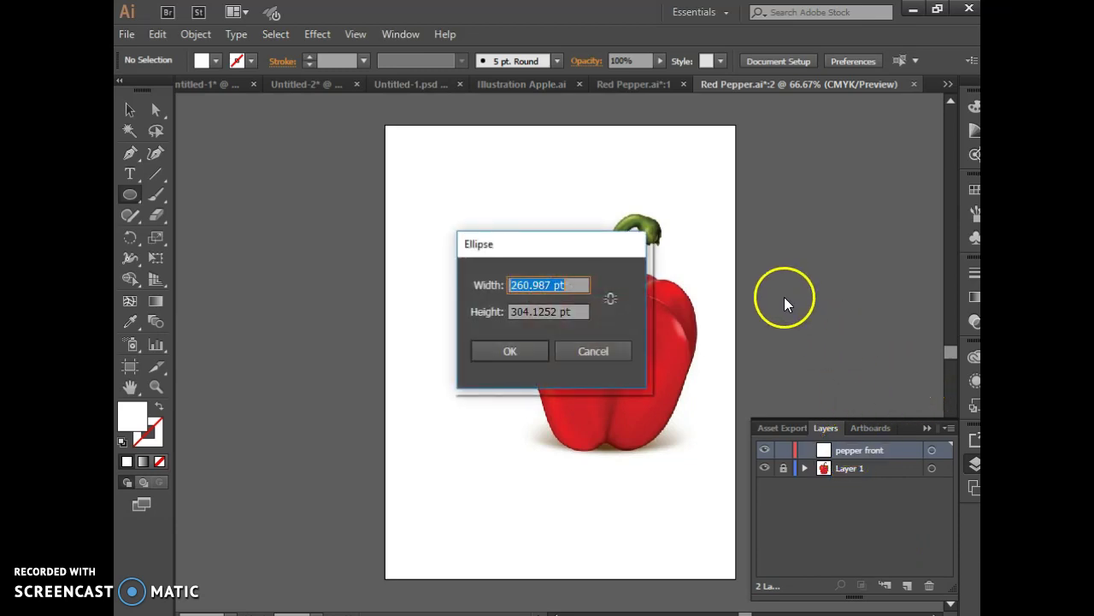
click(598, 350)
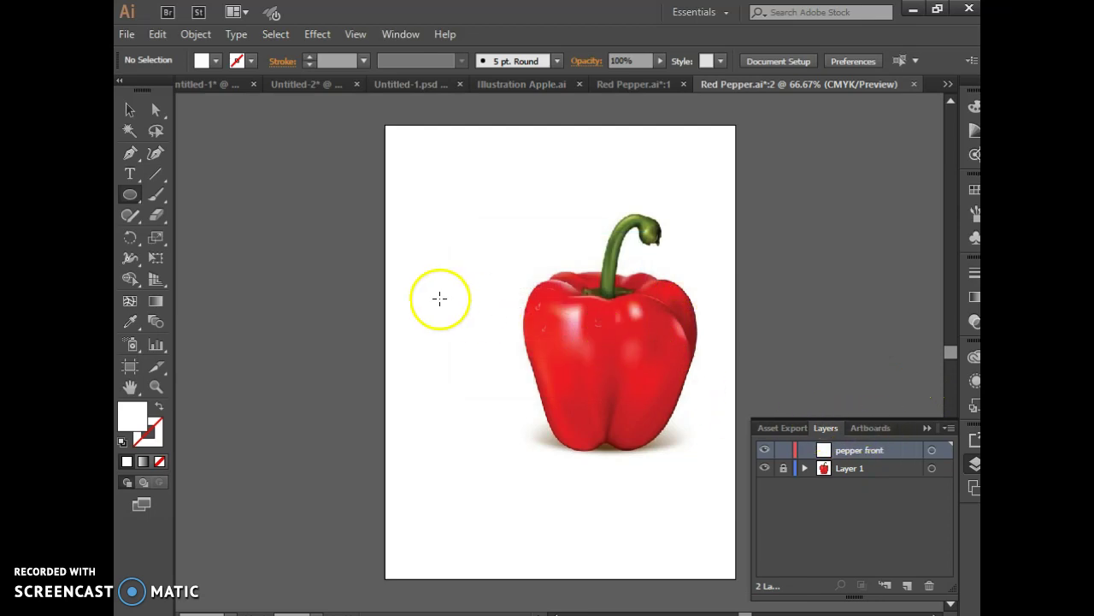
Step: Draw a rectangle over the pepper's left front lobe, widen it to the pepper's edge, then check Word
drag(123, 190, 180, 196)
drag(551, 297, 610, 449)
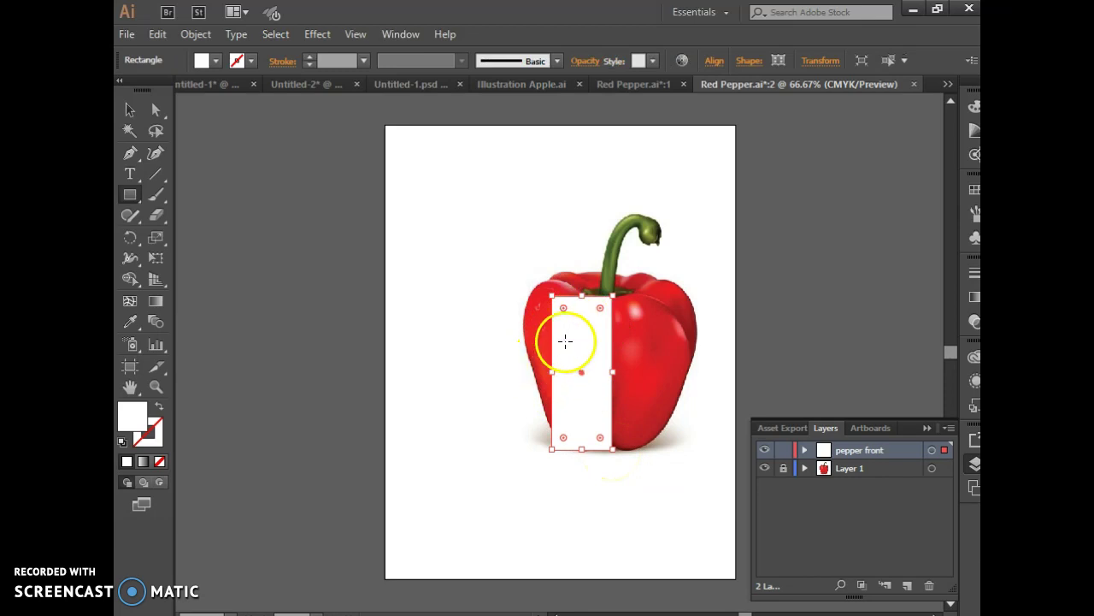
click(129, 109)
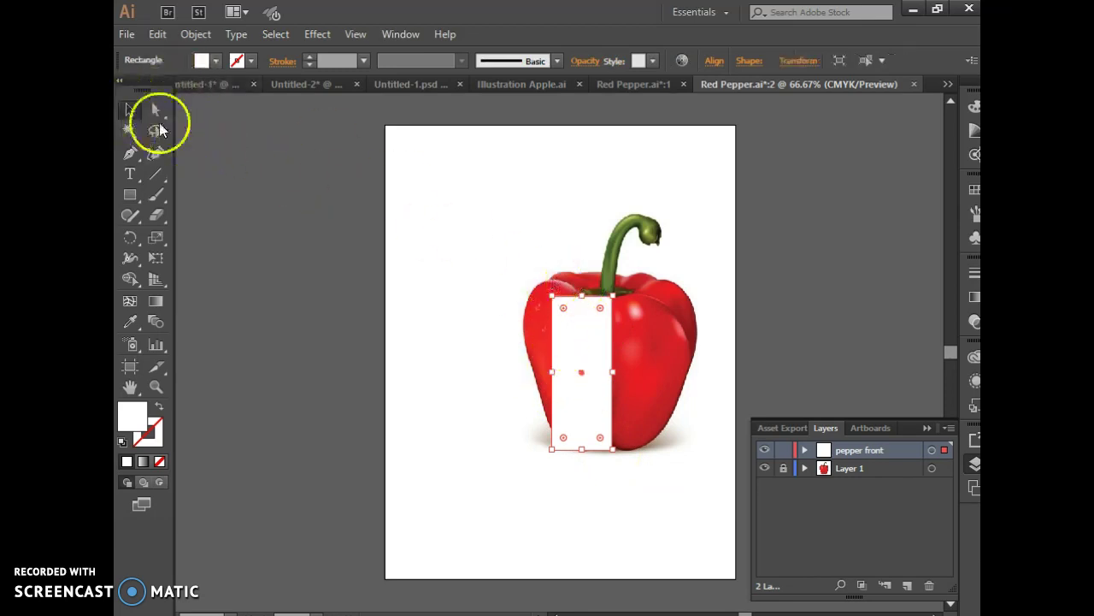
drag(552, 296, 545, 295)
click(568, 299)
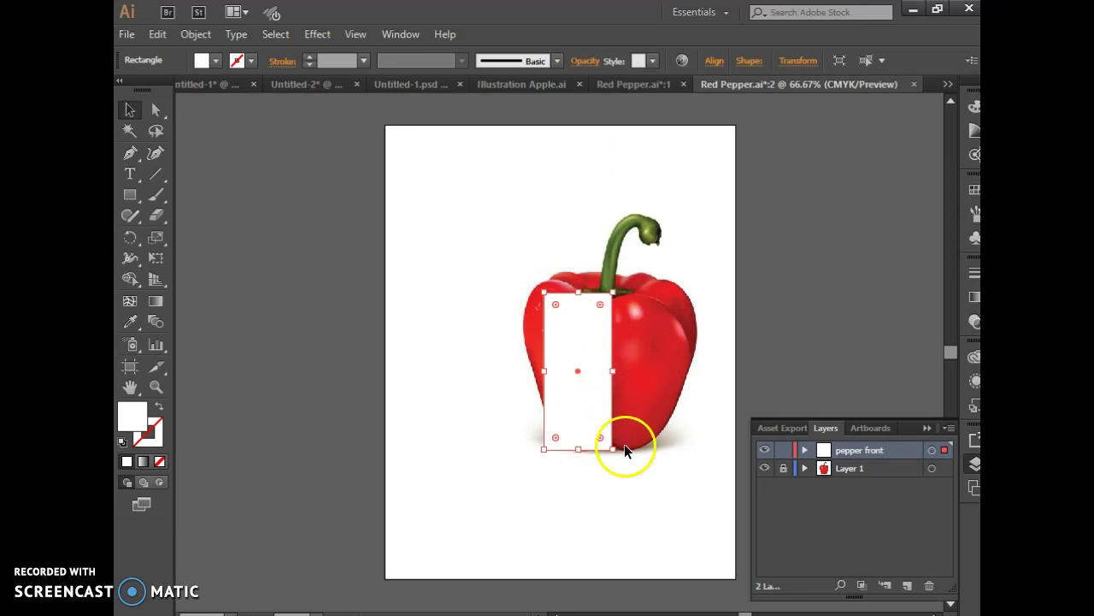
key(alt+Tab)
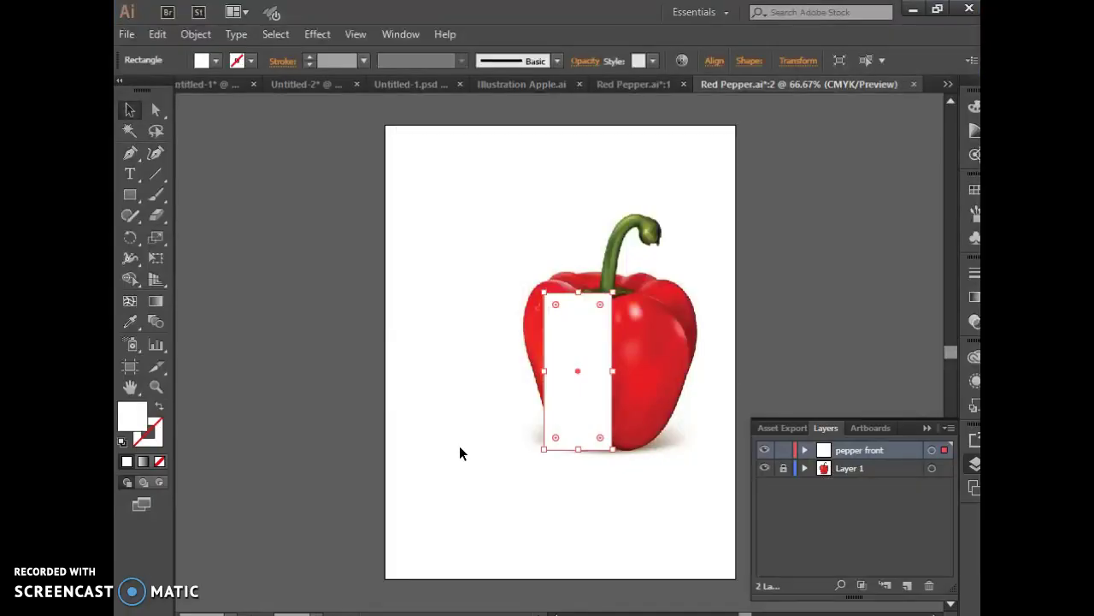
Step: Bring the Illustrator pepper file back in front of the Word notes
click(770, 470)
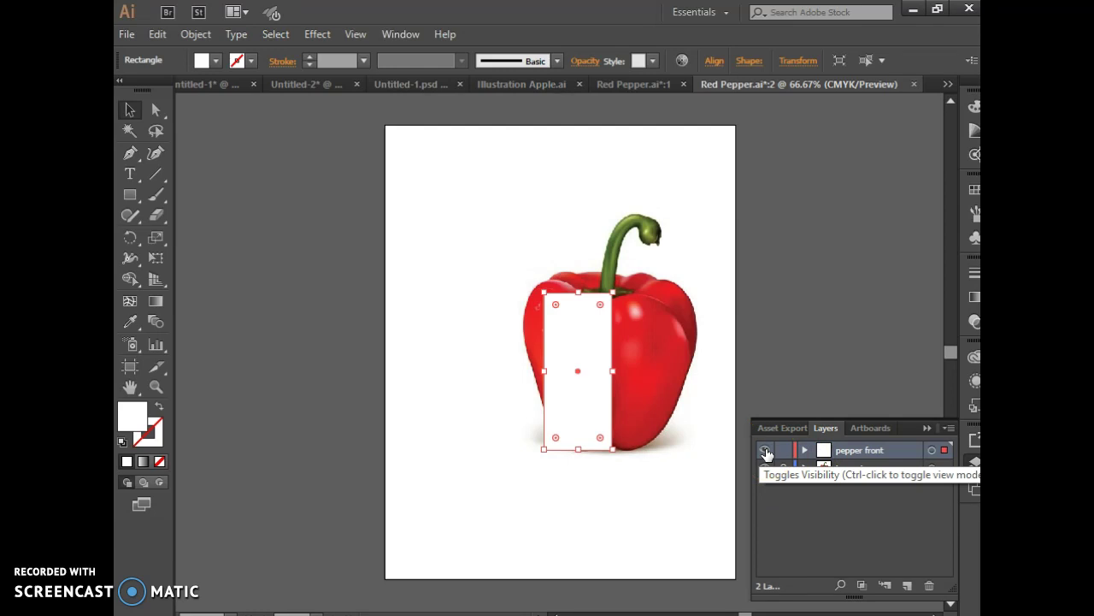
Step: Show the pepper front layer in Outline mode and add a mesh point inside the rectangle
ctrl+click(766, 453)
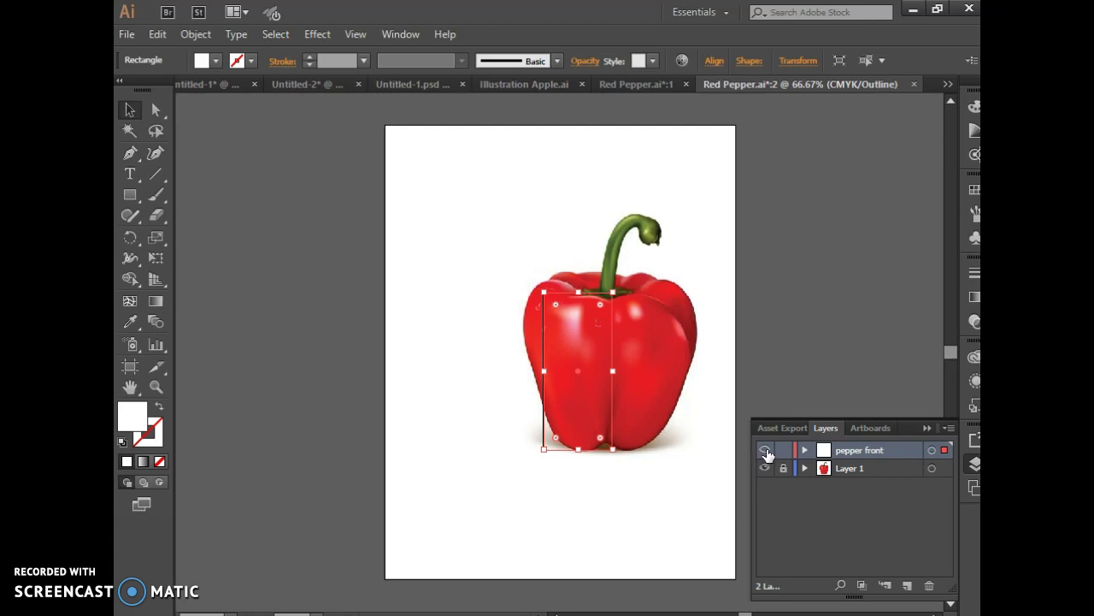
click(803, 481)
click(129, 304)
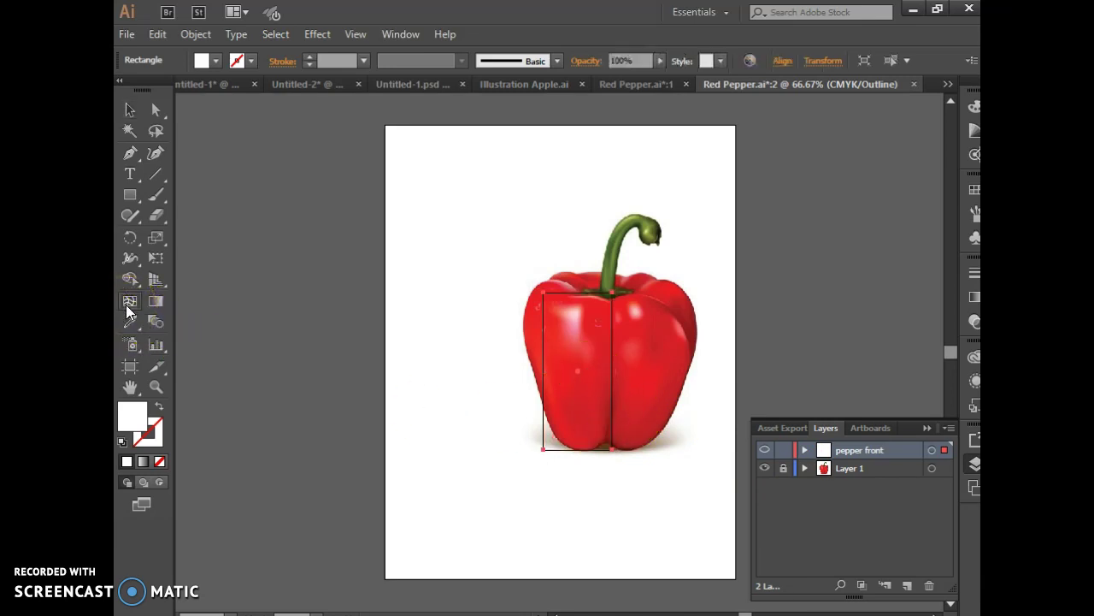
click(584, 376)
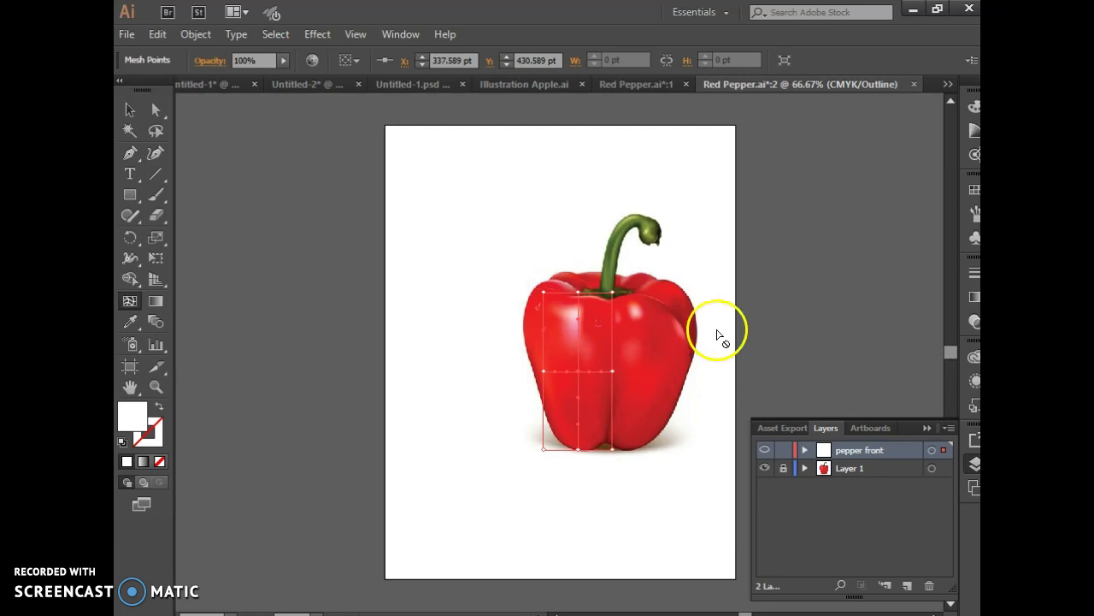
Step: Reshape the mesh's top-right point and top edge near the stem, undoing one misplaced move
key(ctrl+plus)
key(ctrl+plus)
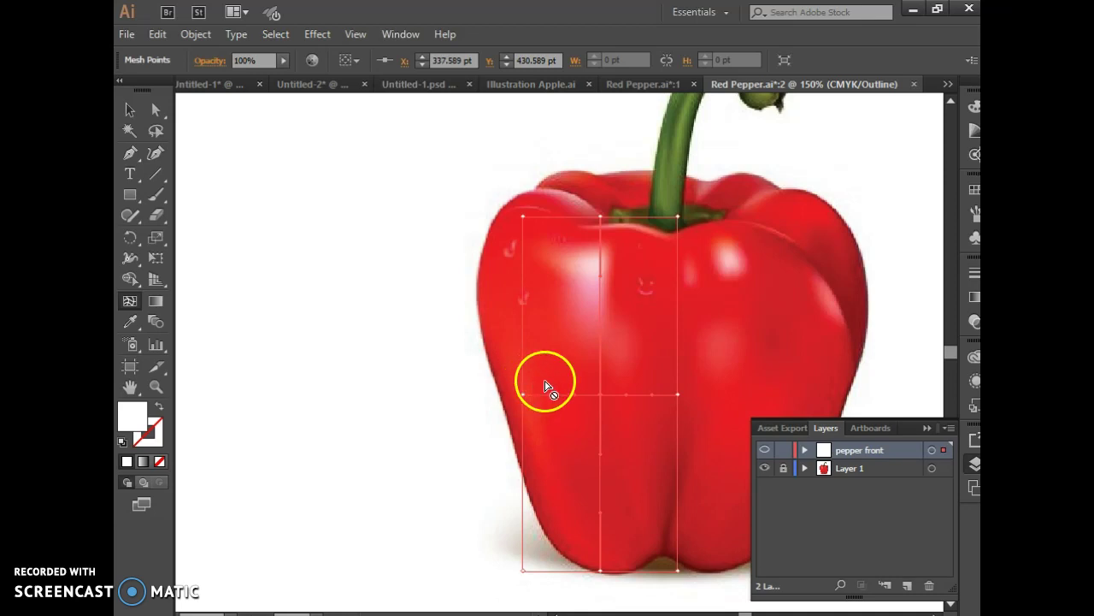
click(157, 111)
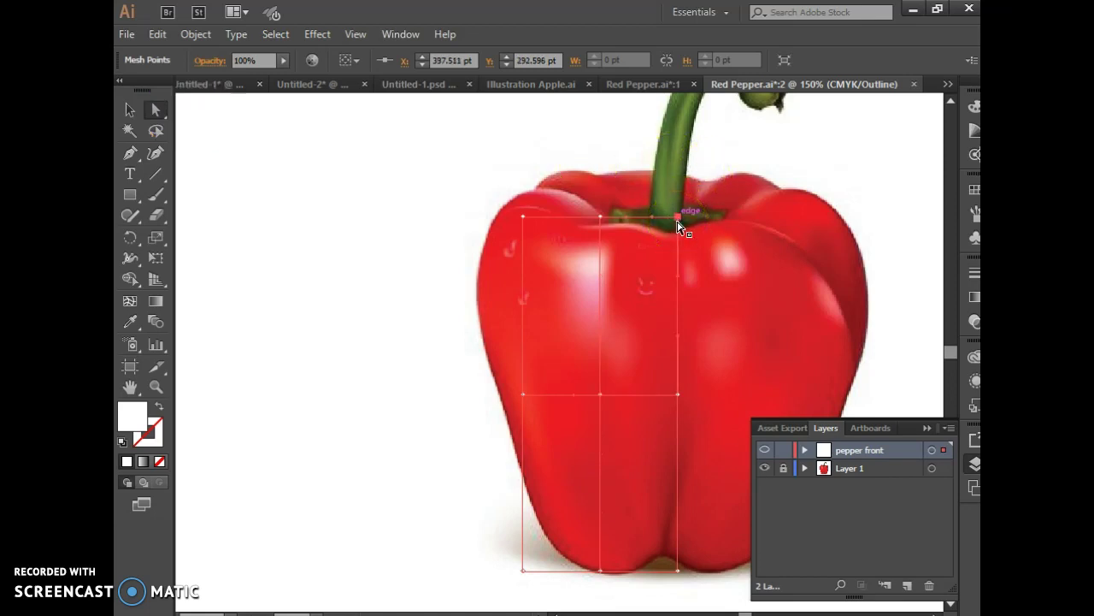
drag(675, 219, 669, 234)
click(648, 289)
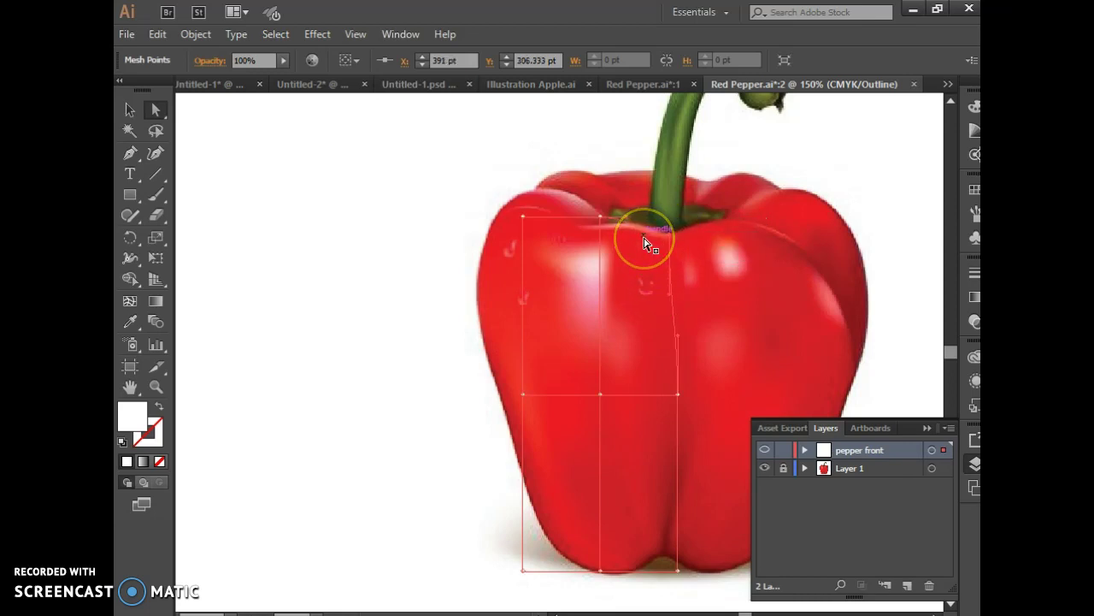
key(ctrl+=)
drag(667, 225, 674, 180)
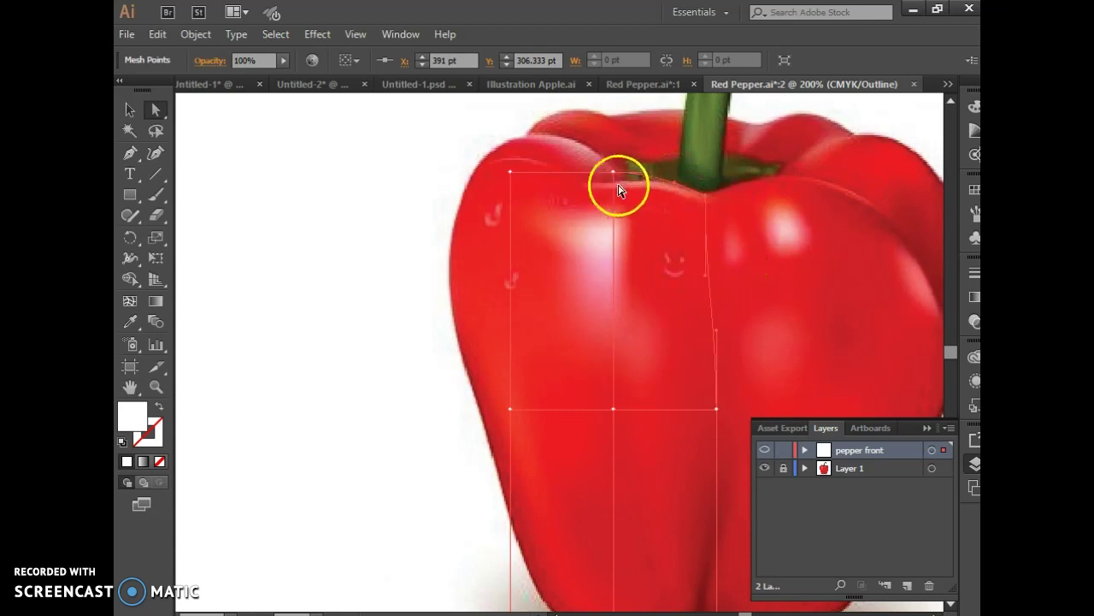
drag(614, 178, 615, 188)
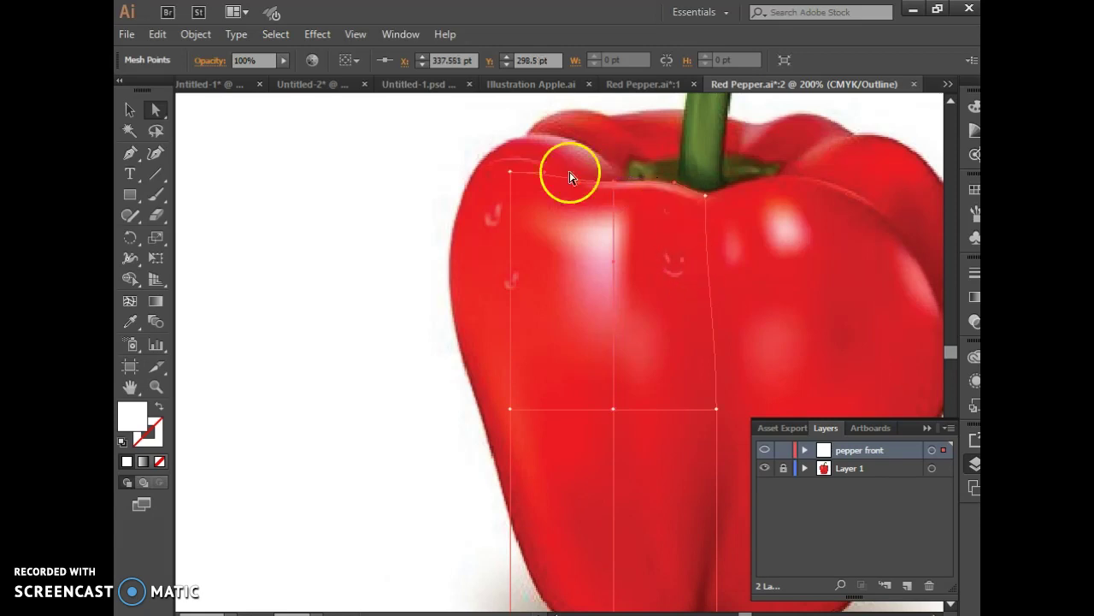
key(ctrl+z)
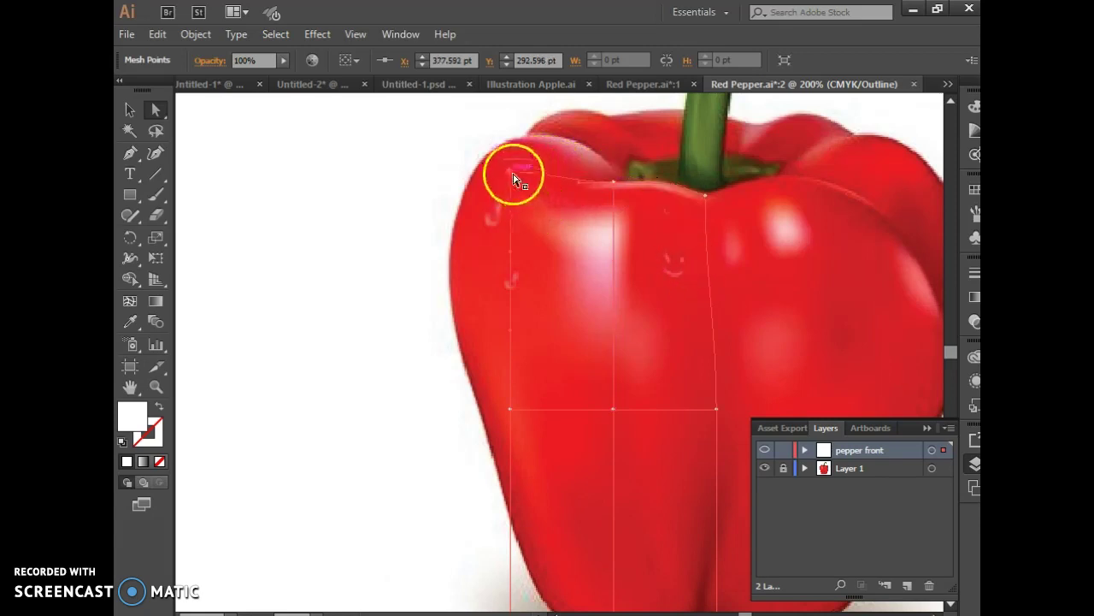
Step: Bend the mesh's top-left corner and left edge along the pepper's shoulder and side
drag(511, 172, 541, 196)
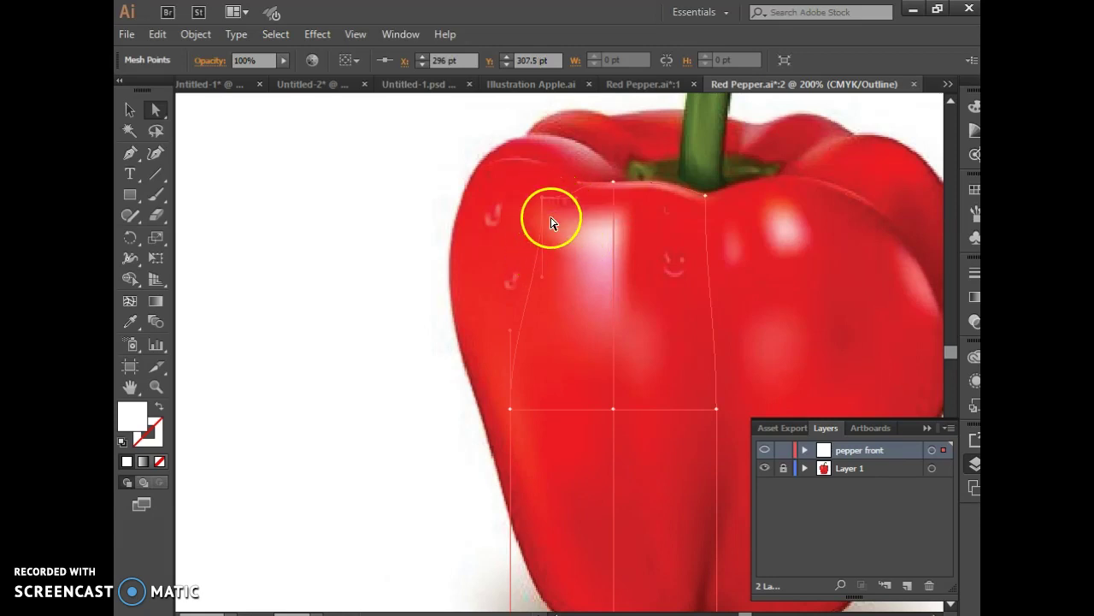
drag(577, 195, 573, 173)
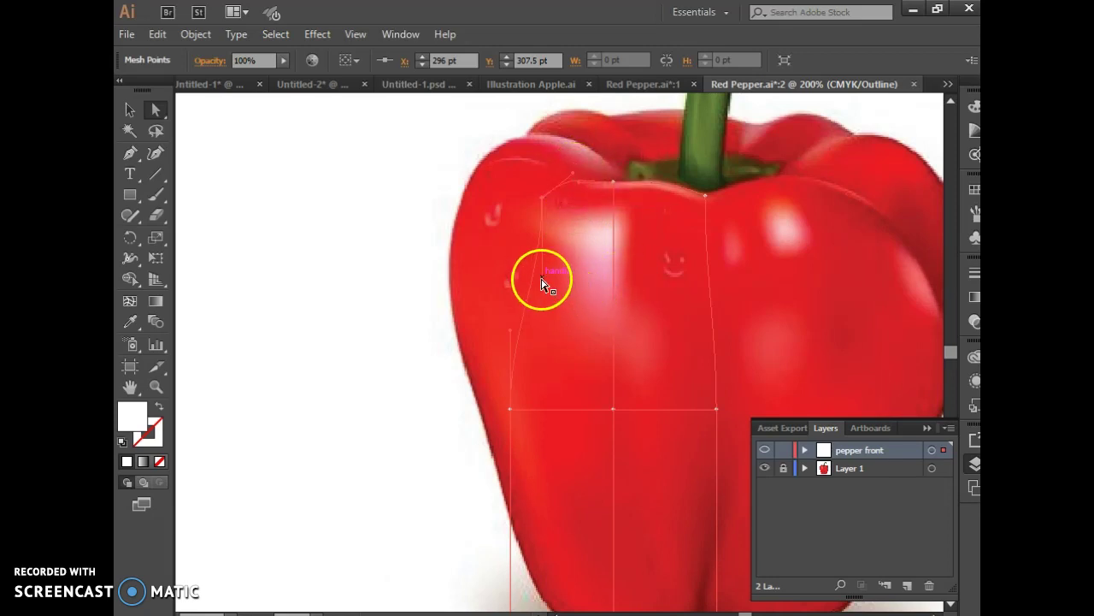
drag(540, 278, 527, 208)
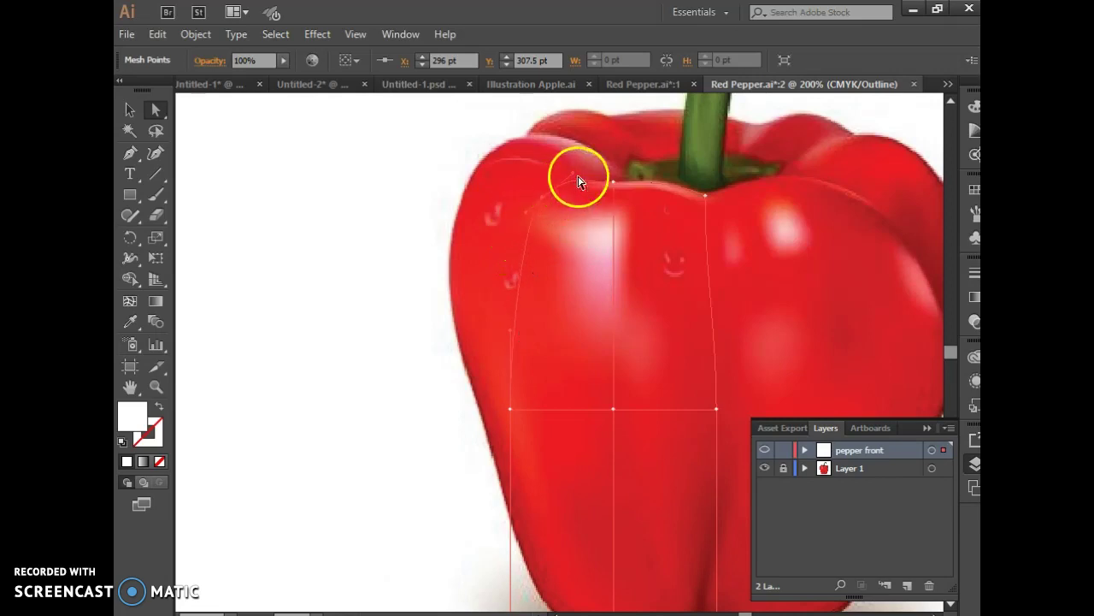
click(577, 177)
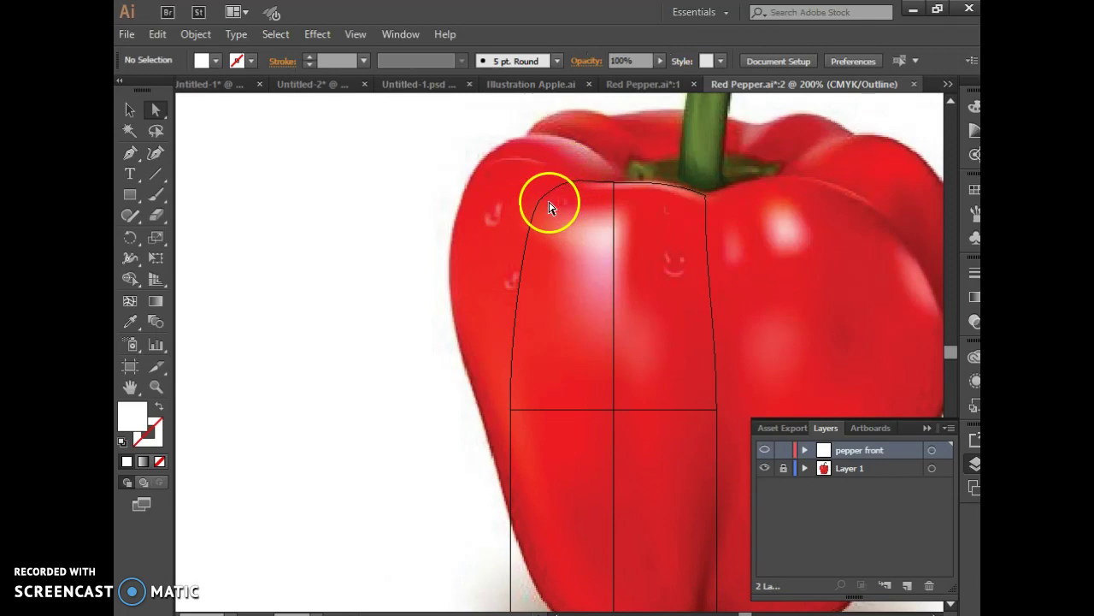
click(549, 208)
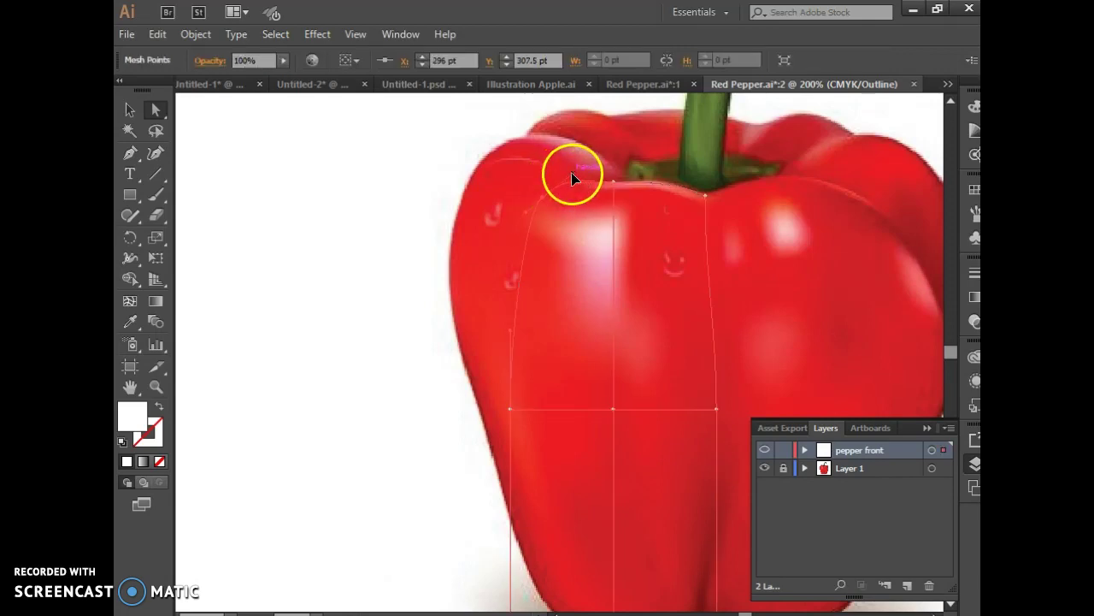
drag(571, 179, 506, 419)
Step: Move the mesh's bottom-left corner and bottom point onto the pepper's base, curving the lower-left edge
scroll(616, 513, down, 2)
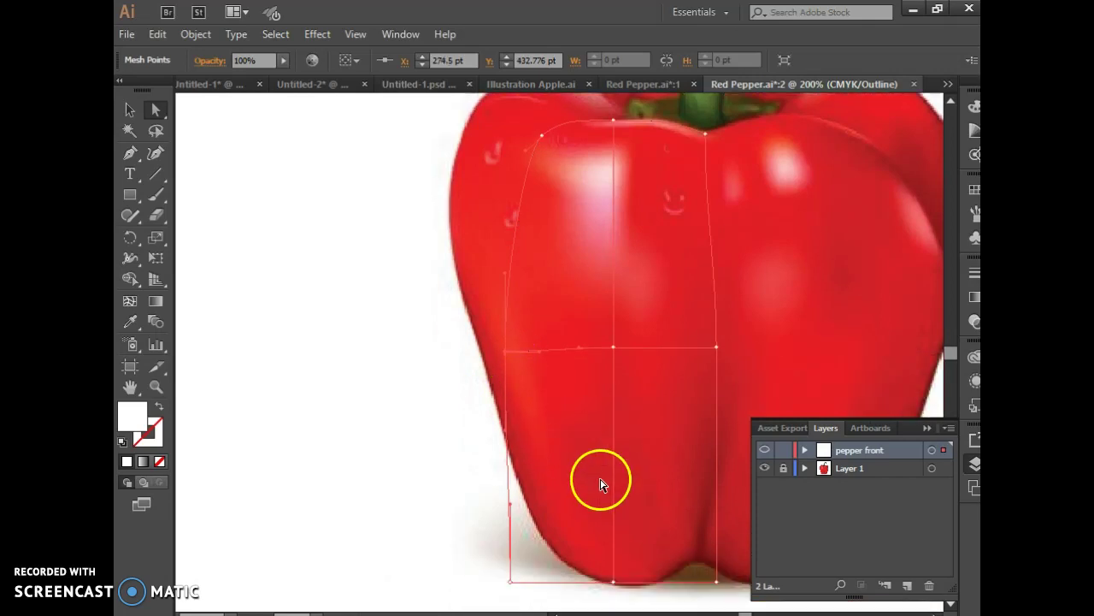
scroll(601, 484, down, 3)
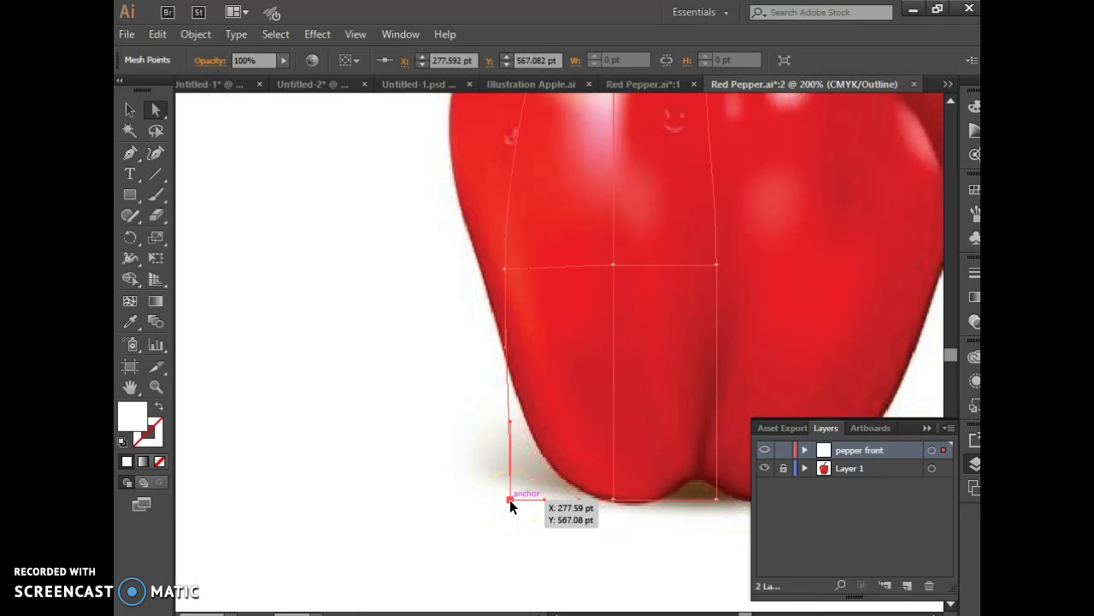
drag(510, 499, 573, 488)
drag(563, 414, 527, 424)
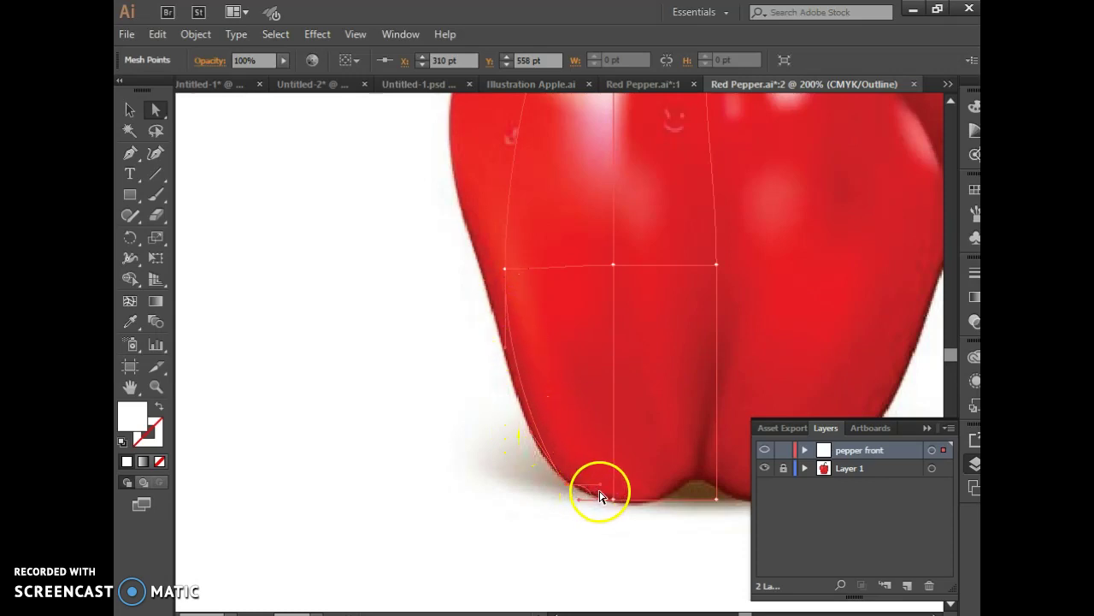
drag(601, 493, 620, 508)
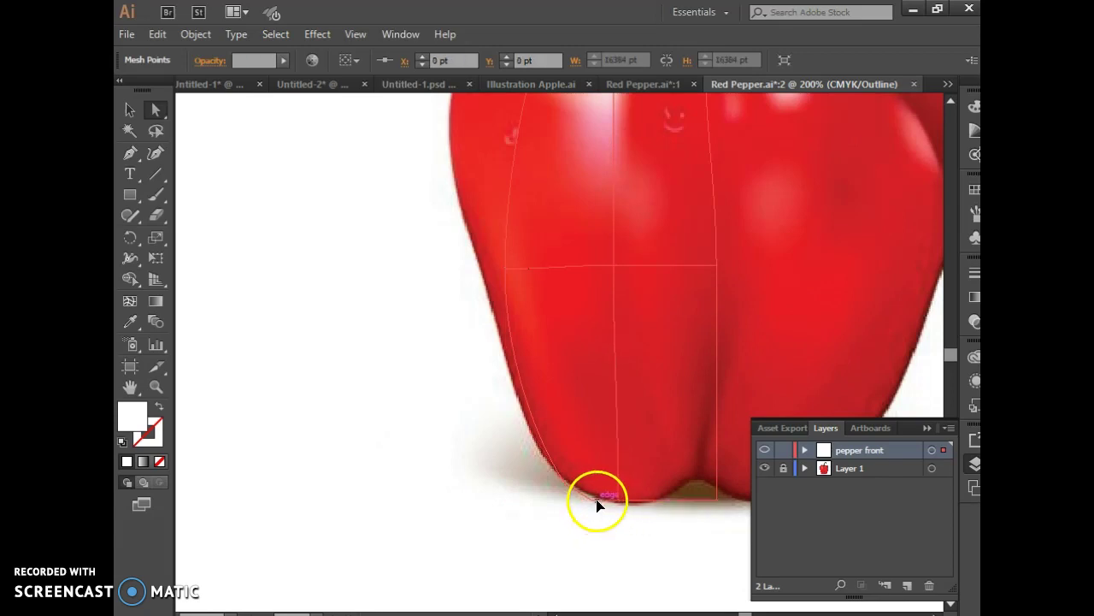
drag(586, 506, 586, 505)
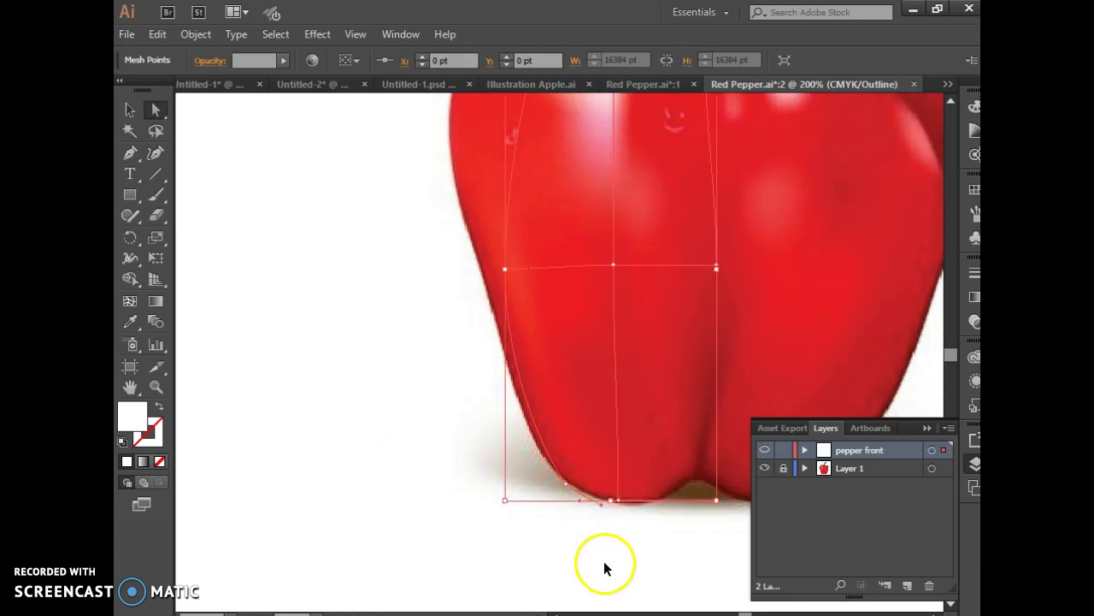
Step: Zoom in on the pepper's base and inspect the bottom mesh point's handles
scroll(604, 561, left, 3)
key(ctrl+plus)
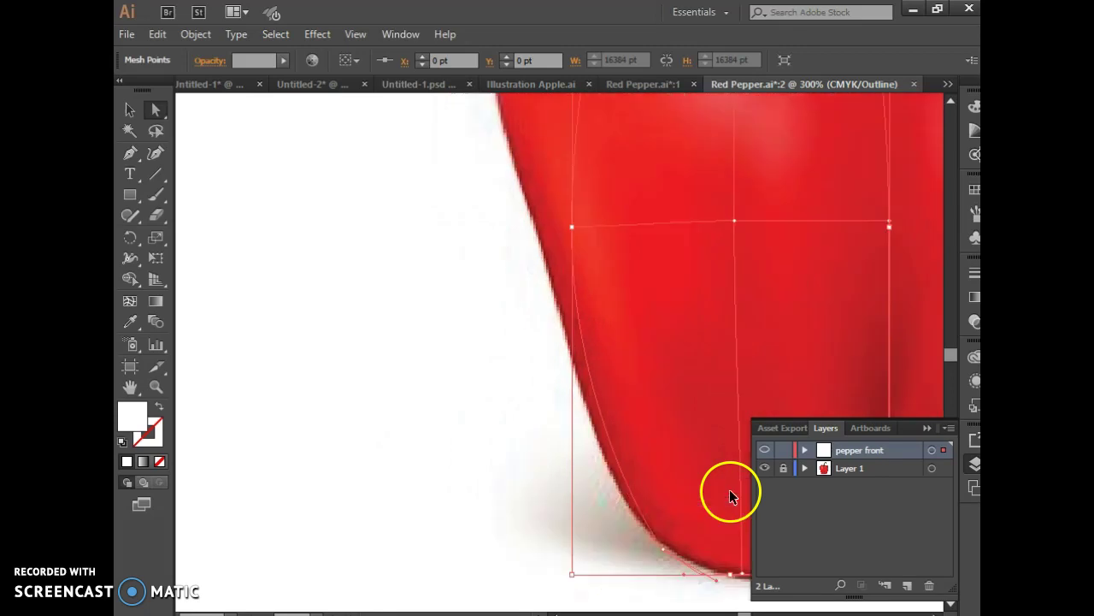
scroll(729, 489, down, 3)
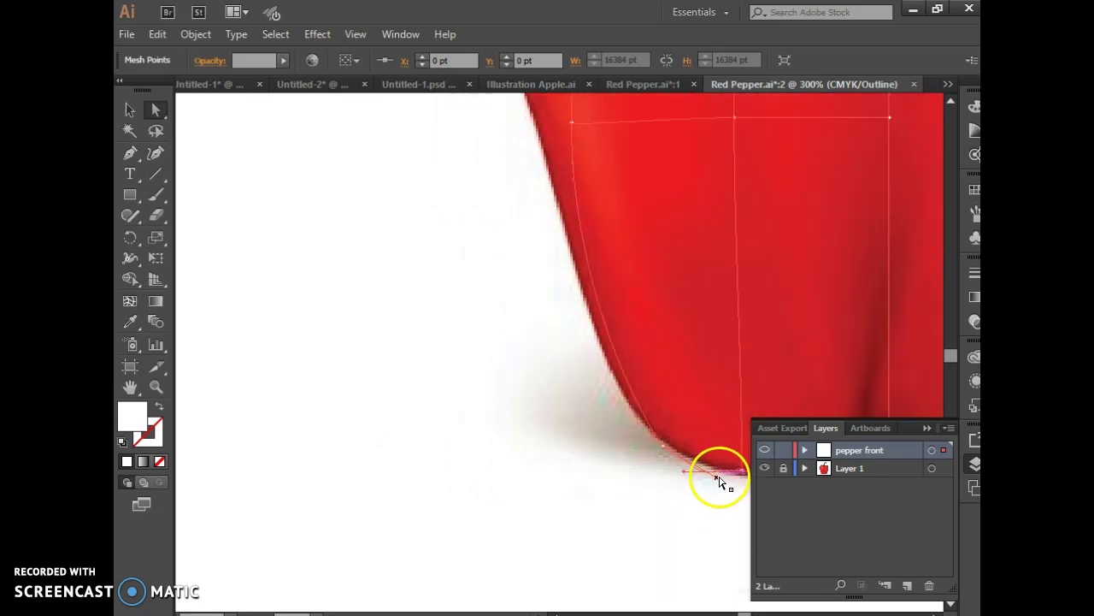
click(663, 446)
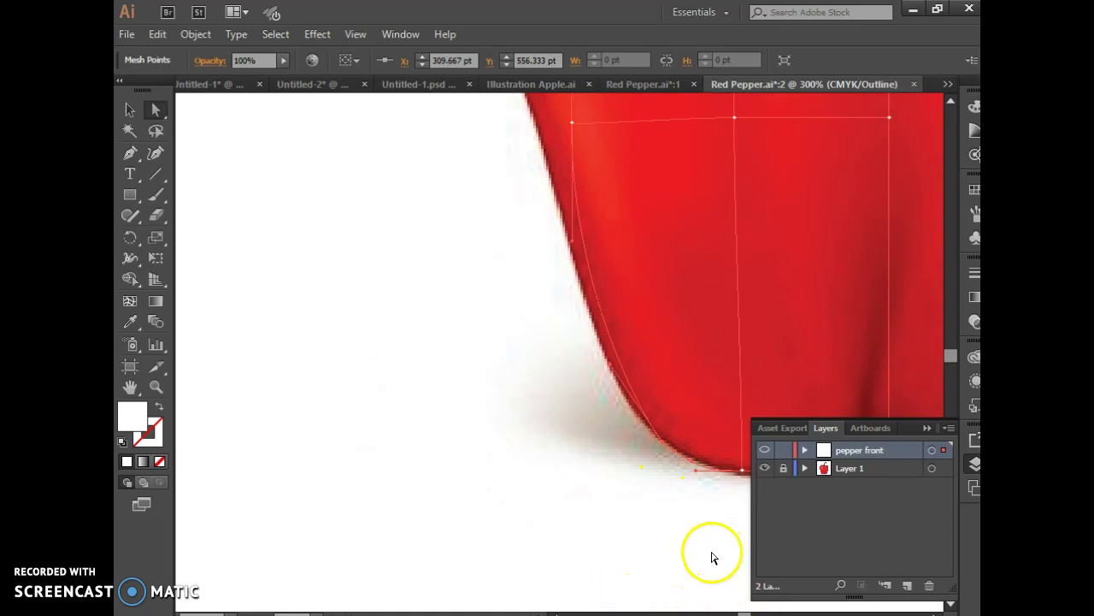
scroll(710, 559, up, 3)
scroll(703, 563, down, 2)
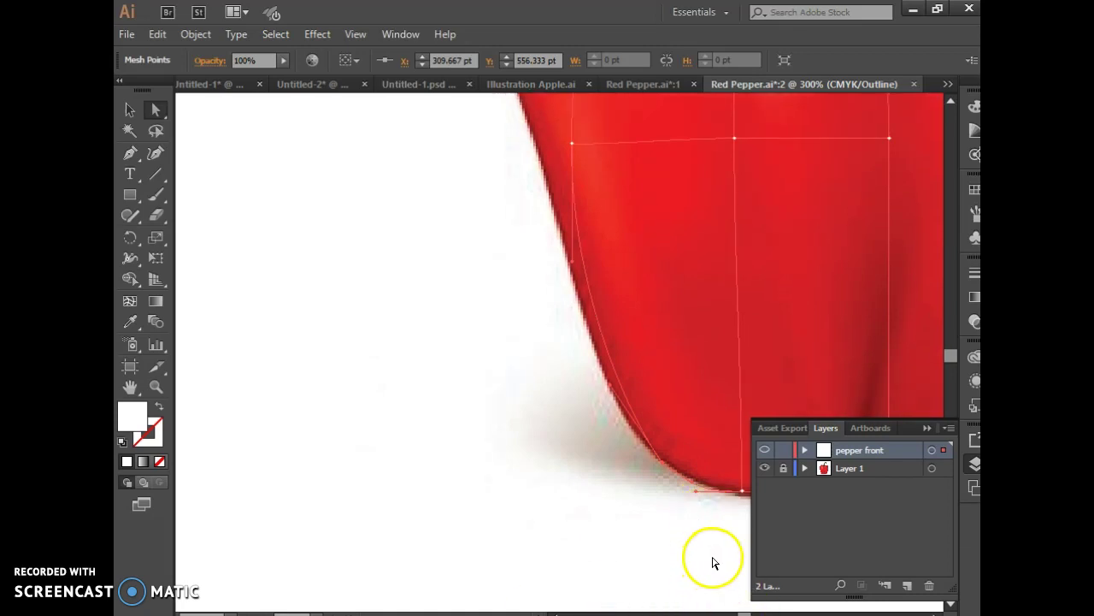
click(761, 609)
scroll(751, 609, down, 3)
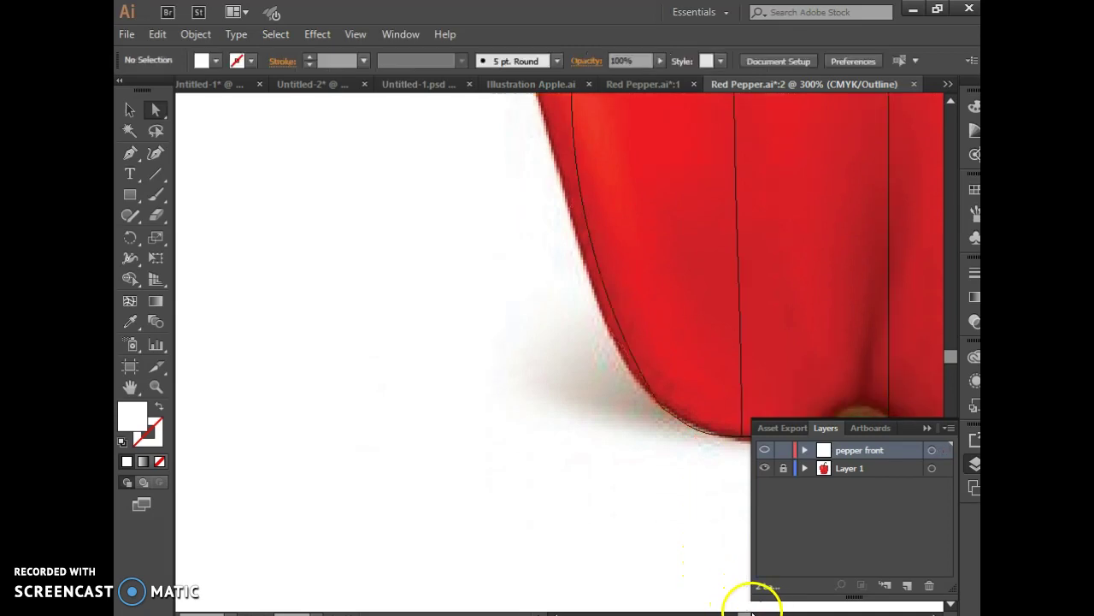
scroll(744, 609, right, 3)
scroll(744, 608, left, 8)
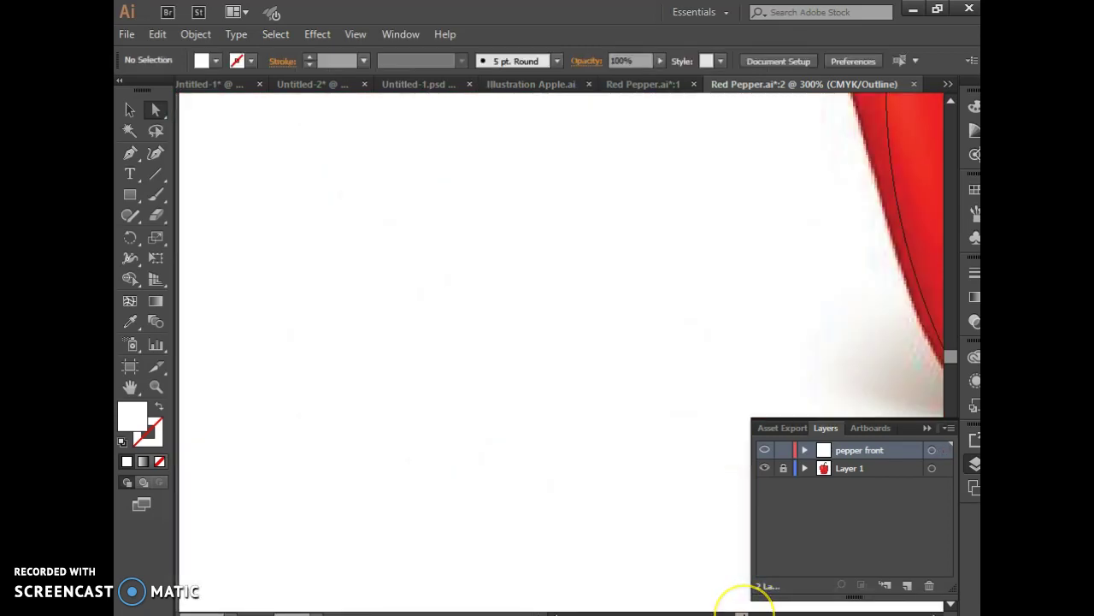
scroll(556, 613, right, 2)
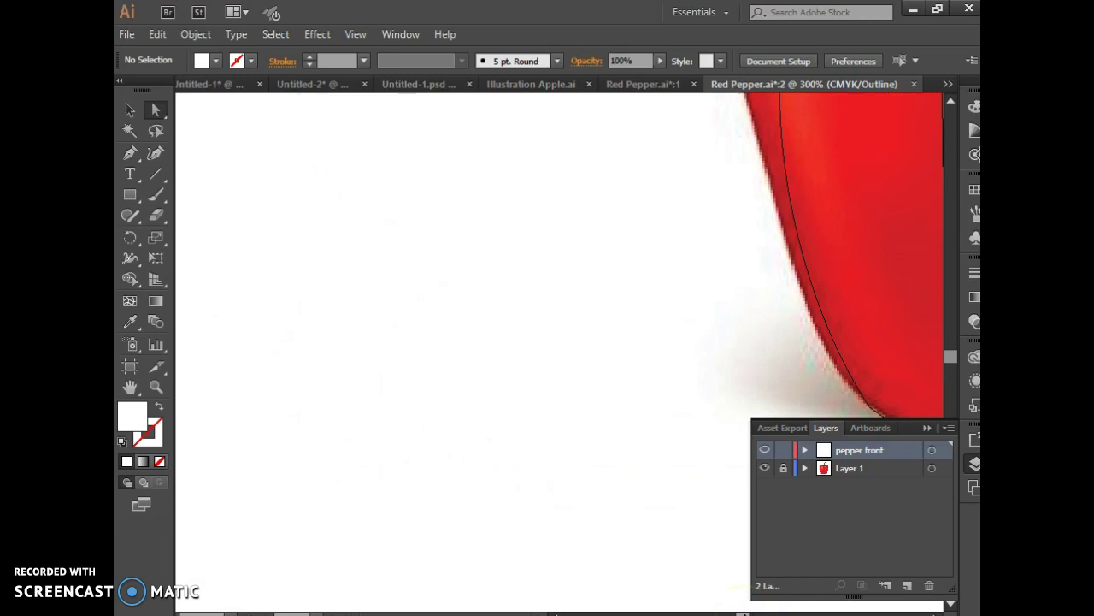
scroll(556, 612, right, 6)
scroll(556, 612, right, 2)
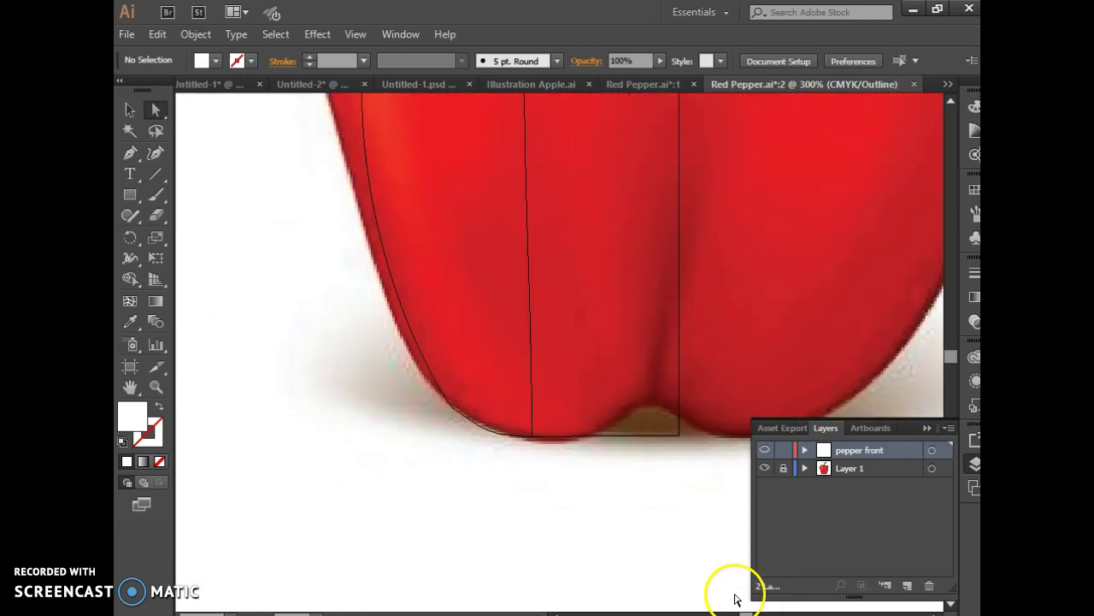
Step: Move the bottom mesh point up into the lobe's central dip, then zoom out
click(682, 438)
drag(681, 438, 606, 439)
drag(657, 406, 655, 405)
scroll(659, 365, up, 3)
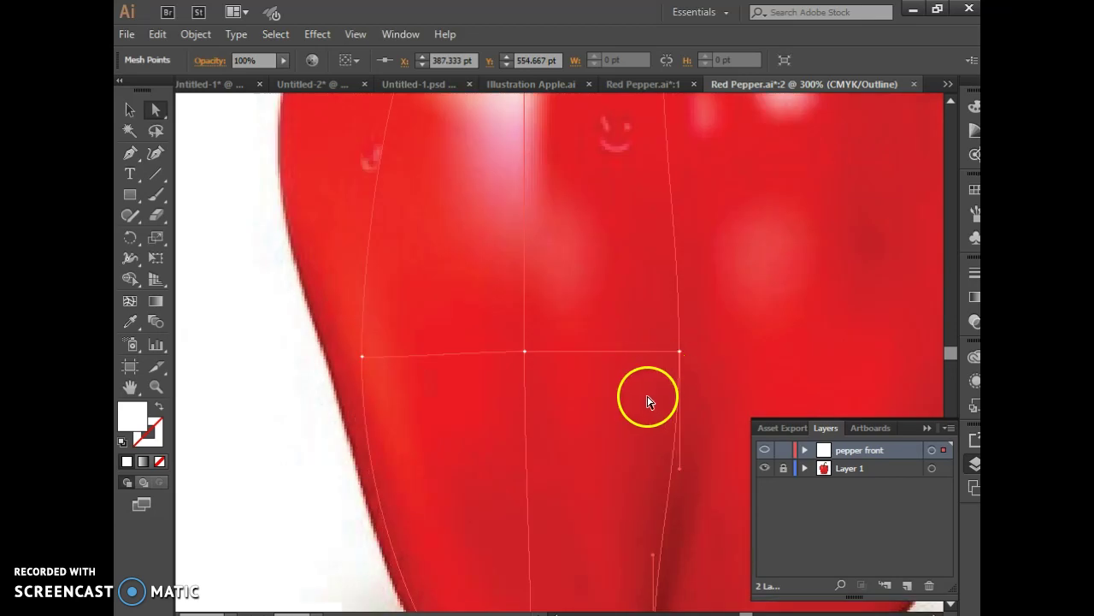
scroll(657, 374, up, 2)
scroll(650, 393, up, 1)
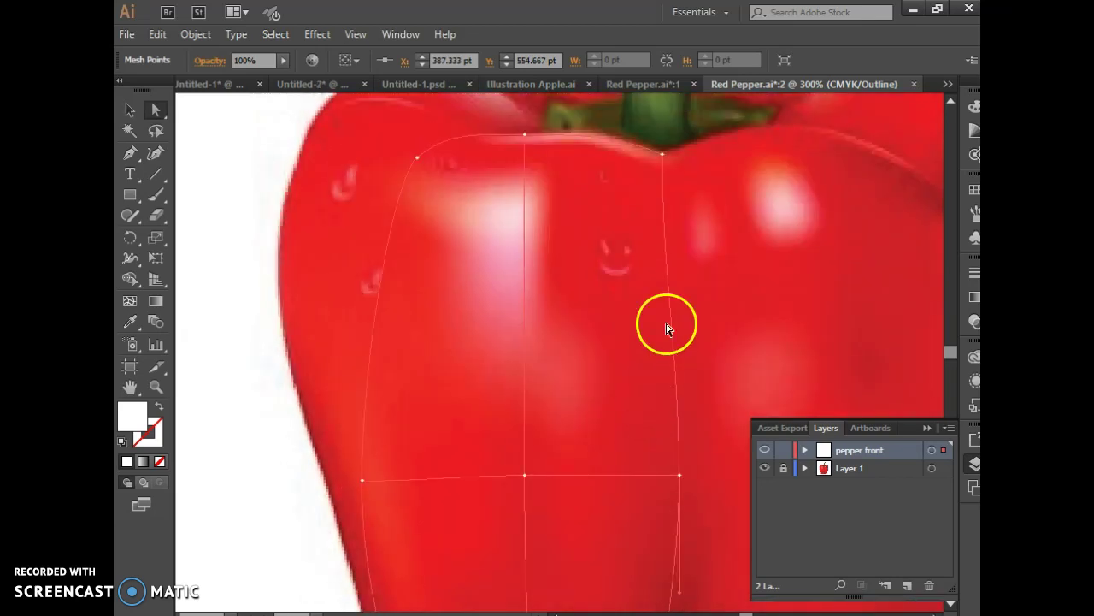
click(479, 477)
key(ctrl+minus)
key(ctrl+minus)
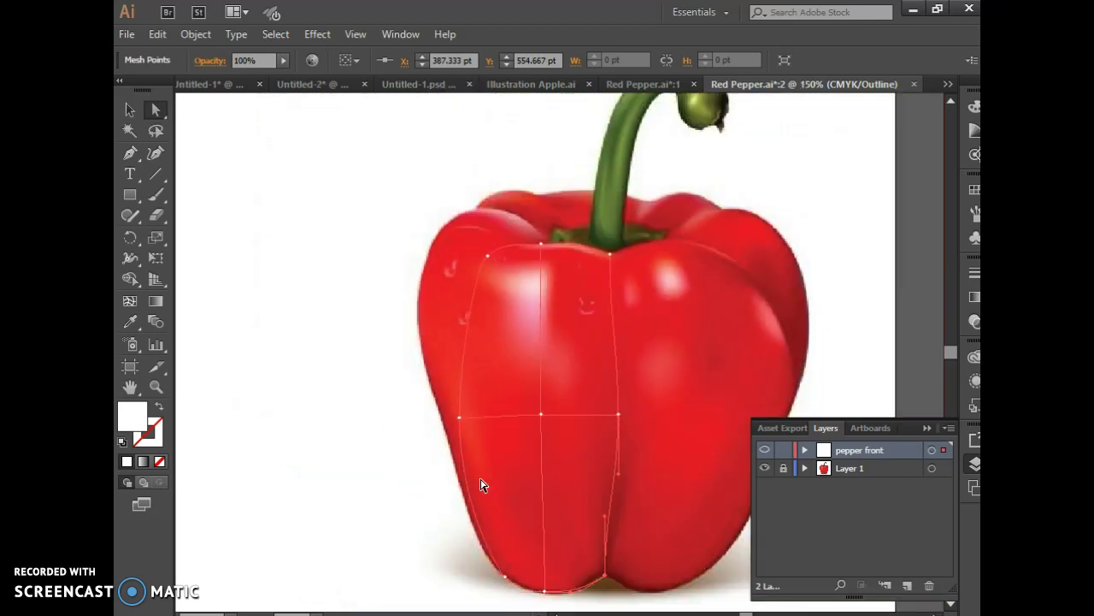
click(503, 491)
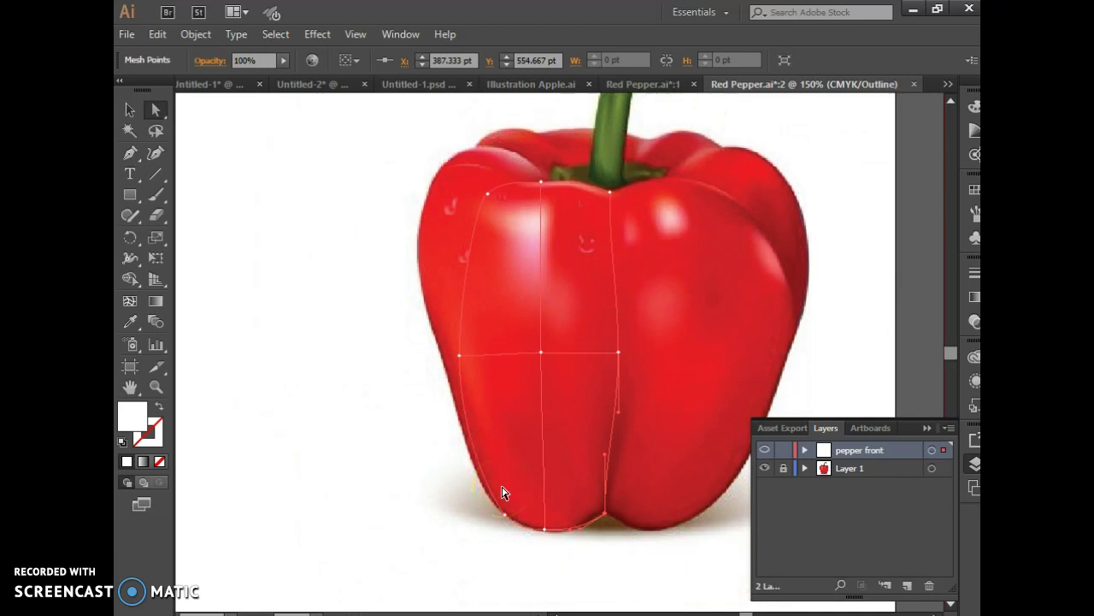
Step: Unlock Layer 1 and move the pepper photo to the right
mouse_move(513, 491)
mouse_down()
mouse_move(618, 475)
mouse_move(645, 483)
mouse_up()
drag(787, 489, 785, 475)
click(784, 475)
click(227, 211)
click(129, 109)
click(614, 229)
drag(667, 315, 818, 321)
drag(679, 325, 717, 323)
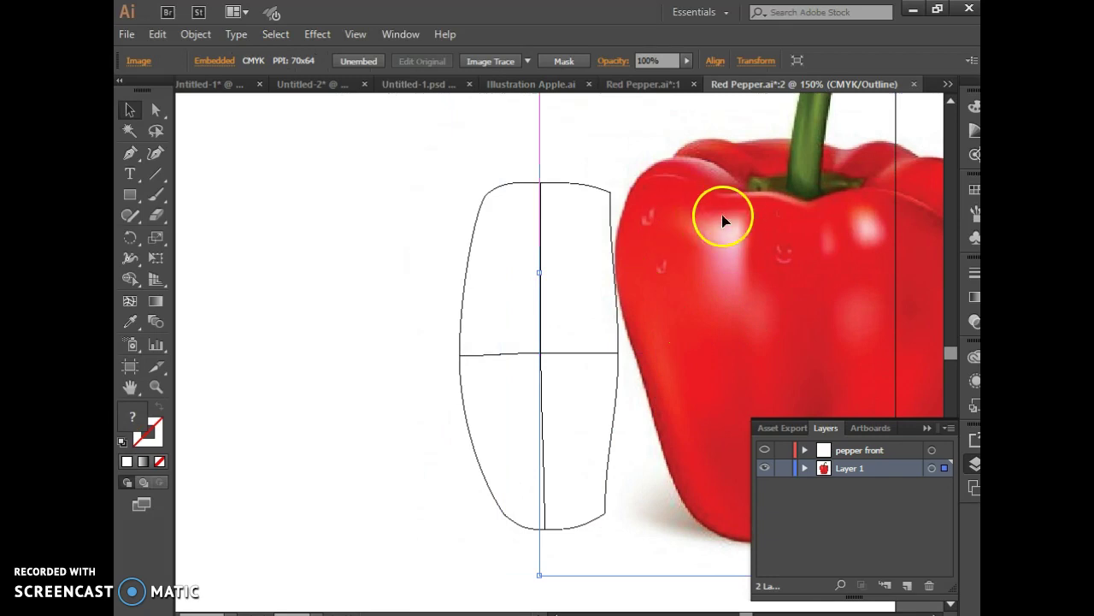
Step: Move the mesh outline left beside the photo and nudge the photo slightly back
click(475, 292)
click(466, 291)
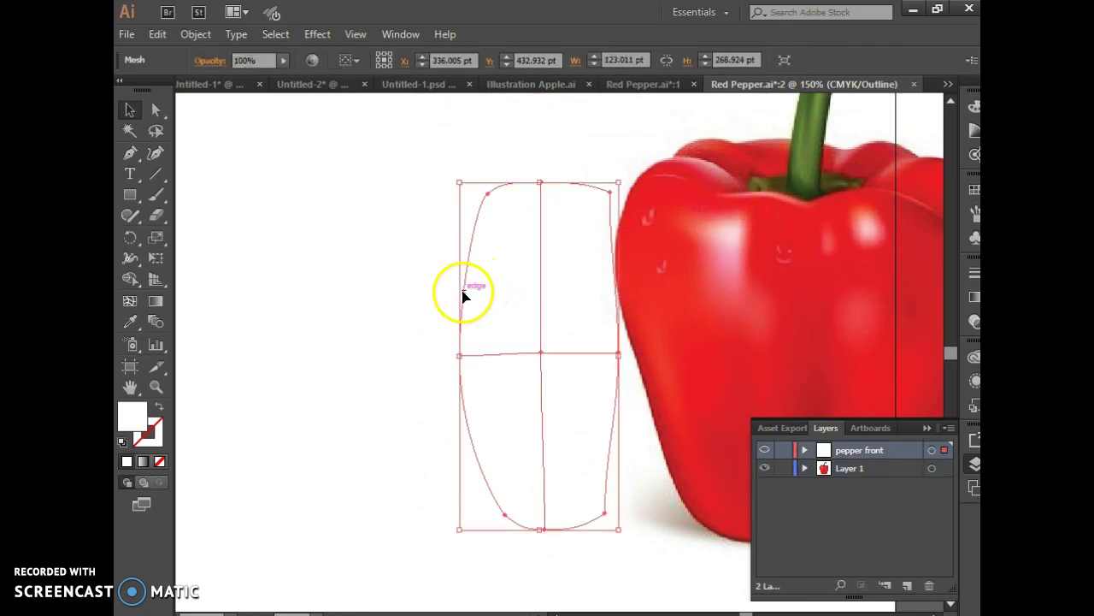
drag(466, 291, 275, 283)
drag(755, 279, 658, 263)
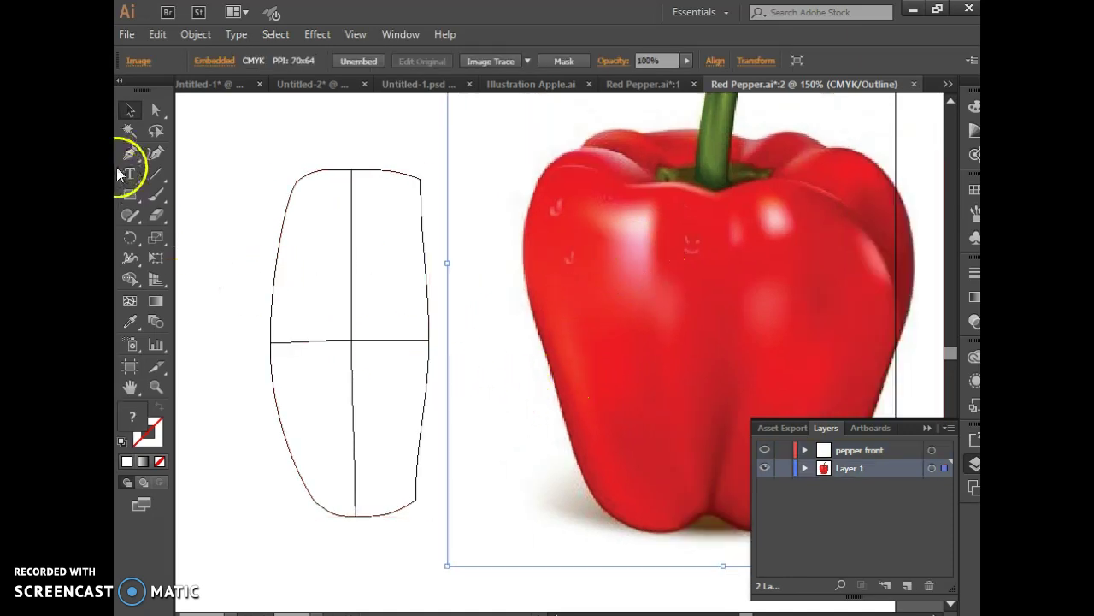
Step: On the 'pepper front' layer, fill the white mesh shape with red sampled from the pepper photo
ctrl+click(766, 452)
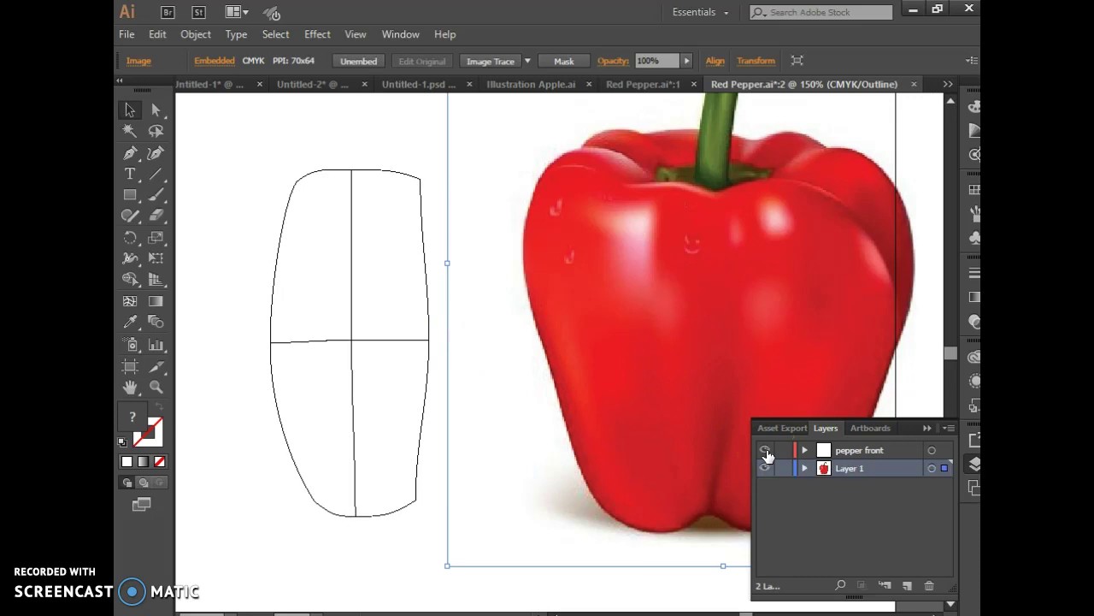
click(867, 453)
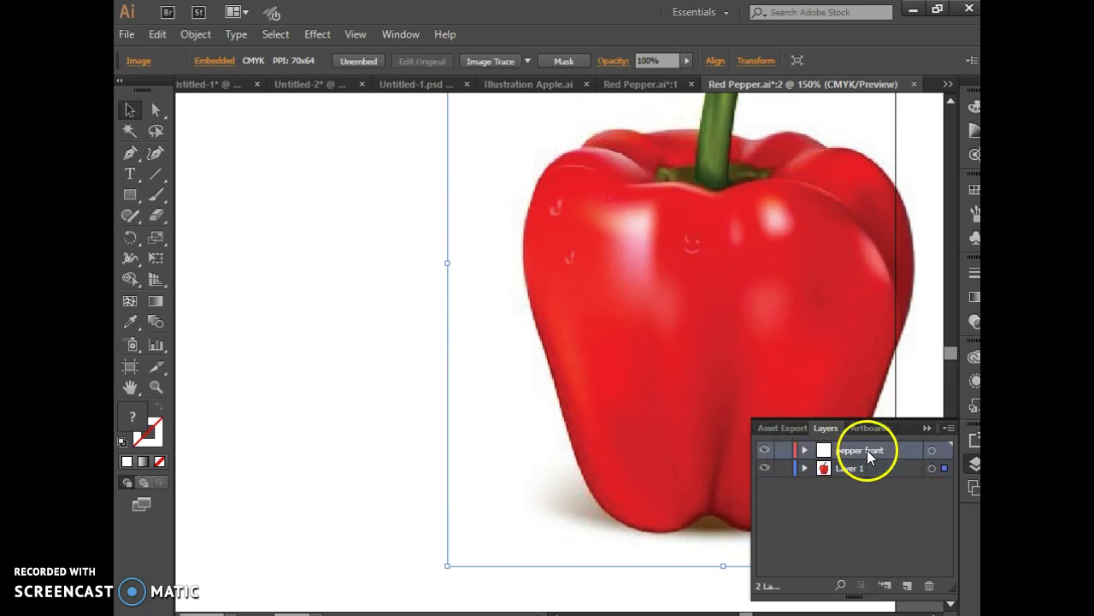
click(265, 347)
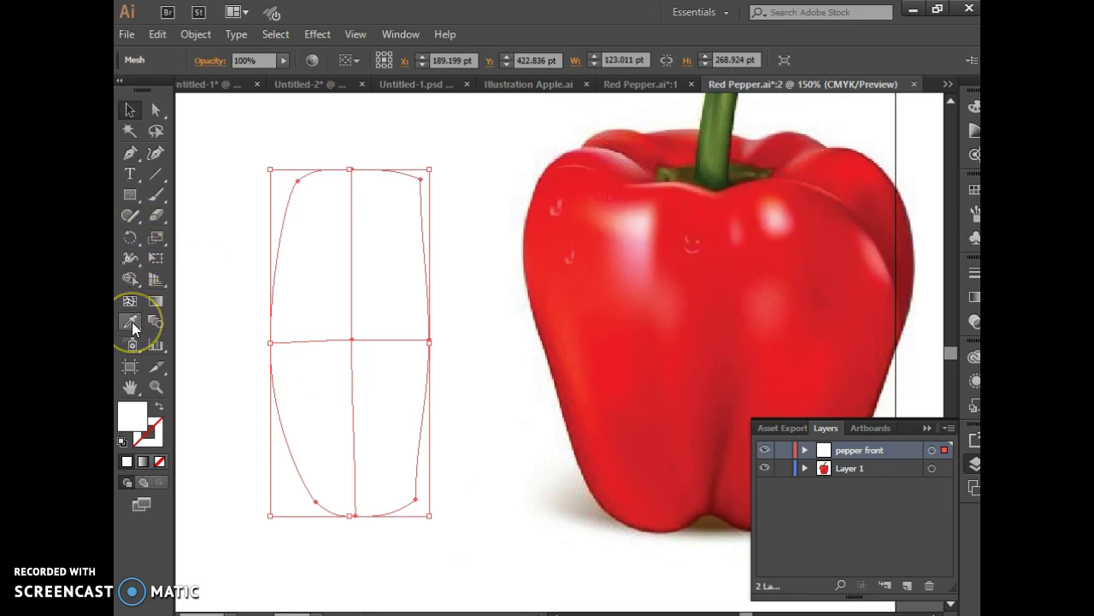
click(658, 323)
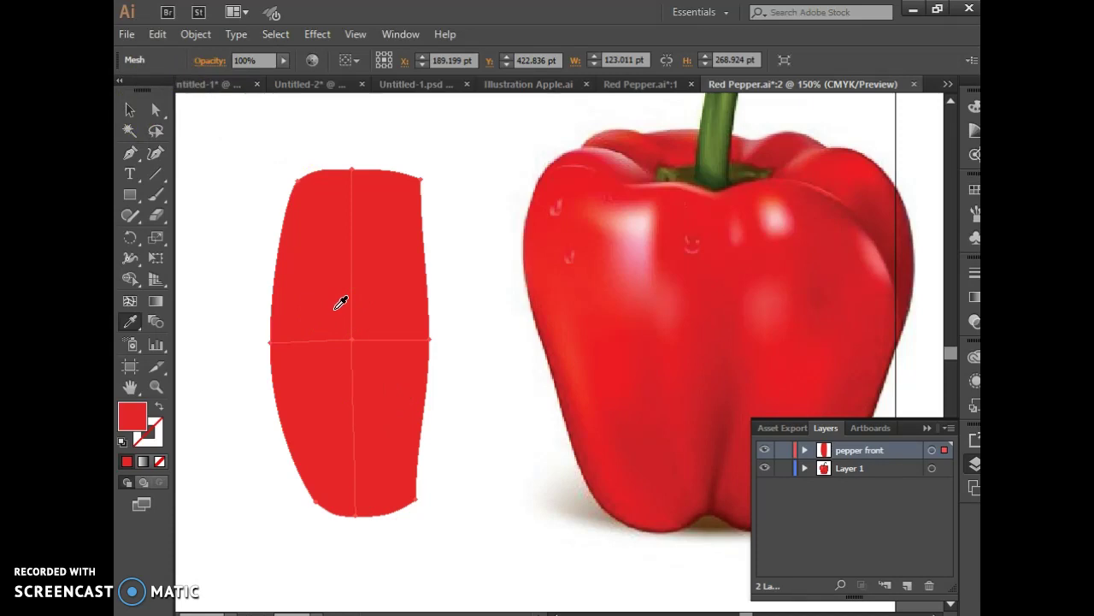
Step: Add mesh points and lines across the red shape's upper-left, top-right and lower areas
click(129, 301)
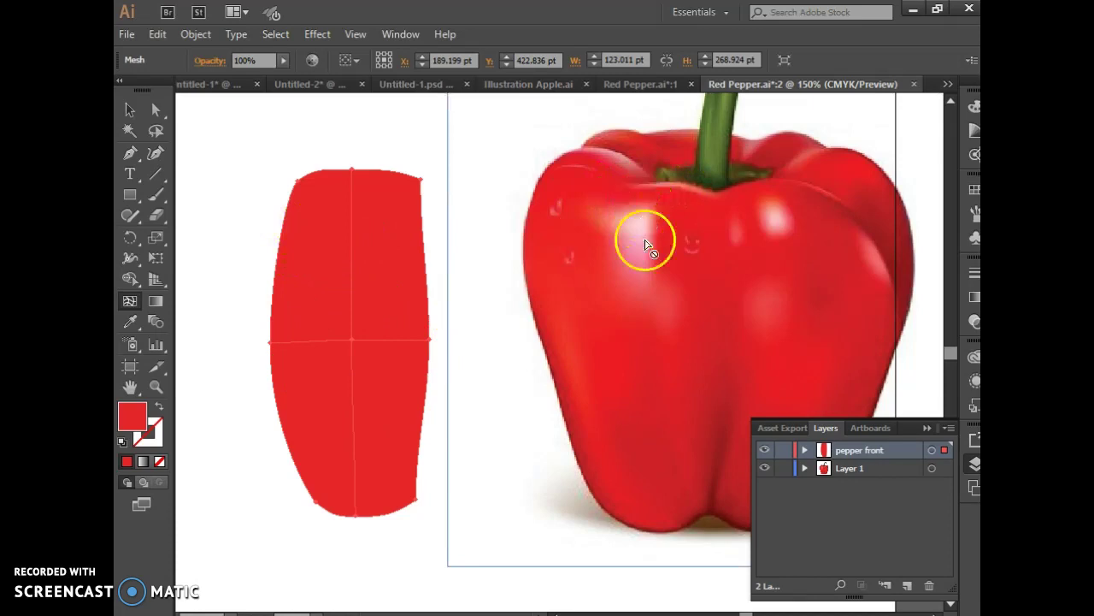
click(316, 219)
drag(317, 219, 295, 316)
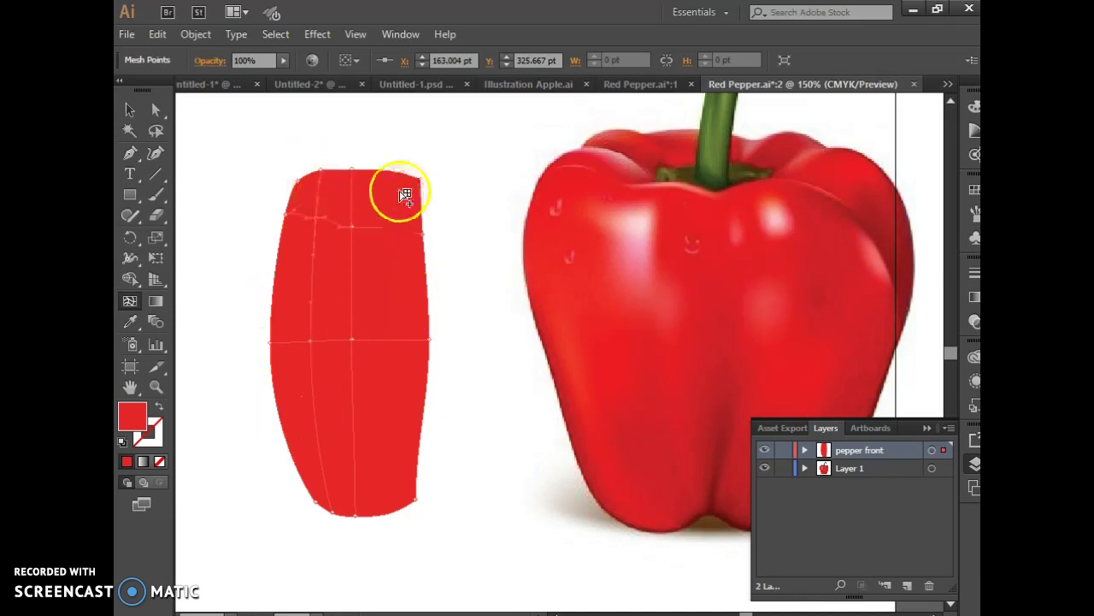
drag(408, 193, 410, 178)
mouse_move(392, 442)
mouse_down()
mouse_move(293, 479)
mouse_move(283, 447)
mouse_move(383, 447)
mouse_move(255, 452)
mouse_up()
click(354, 349)
click(156, 110)
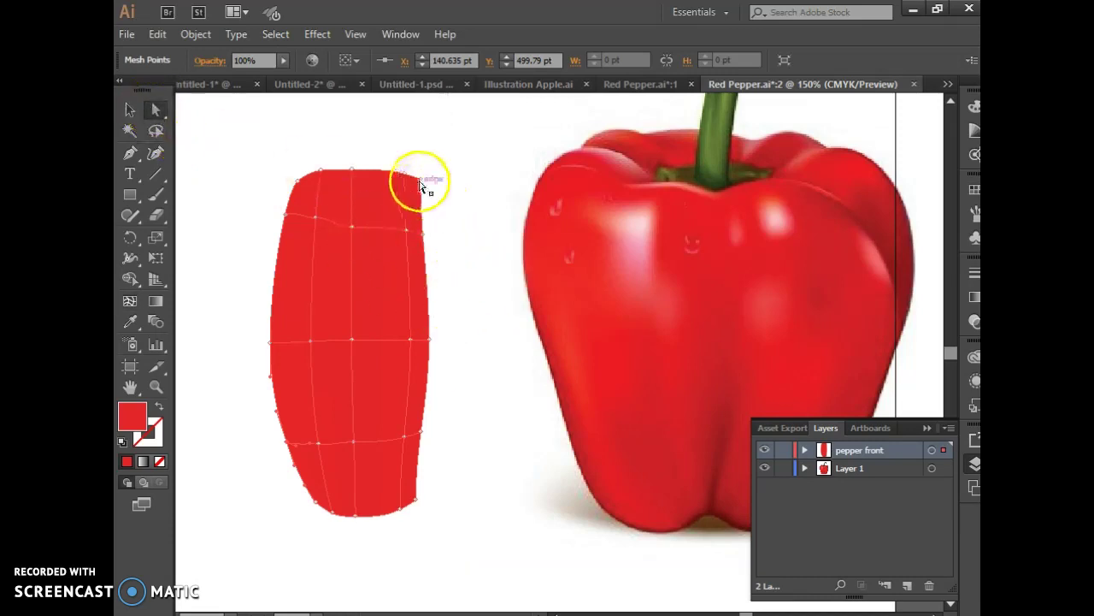
Step: Colour the top-right mesh point with a darker red sampled from the pepper
click(420, 182)
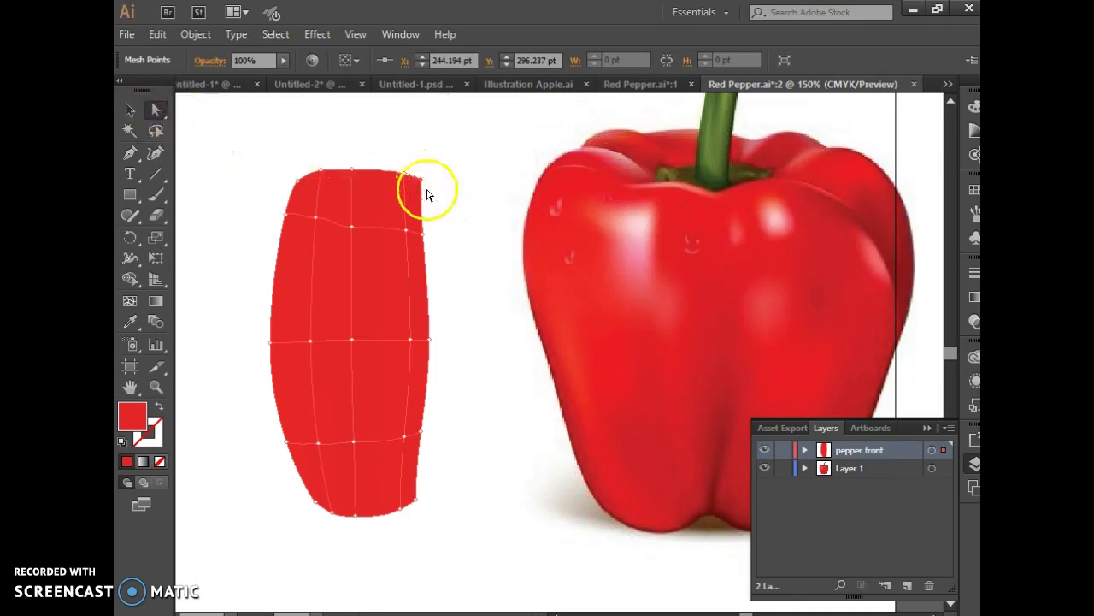
click(137, 324)
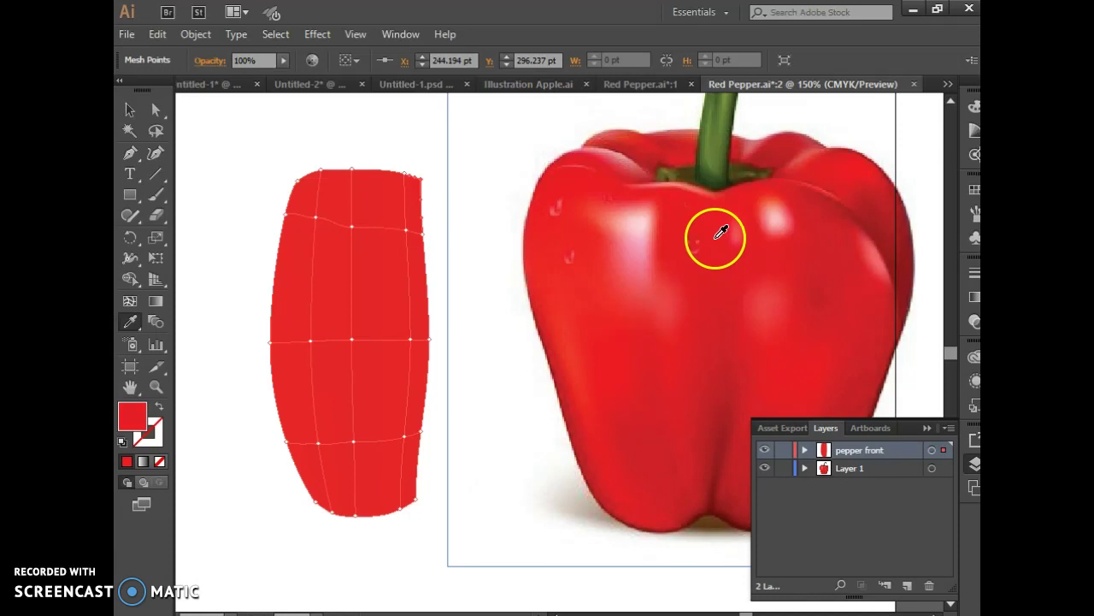
click(724, 433)
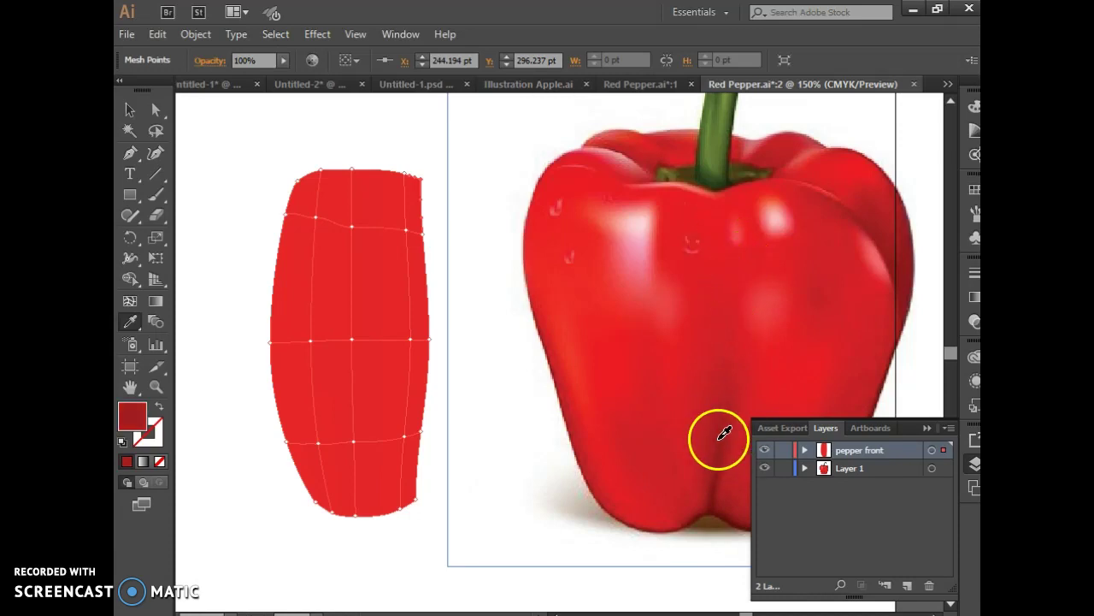
Step: Nudge the right-edge mesh points slightly downward and zoom in on the shape
click(156, 110)
drag(421, 242, 422, 243)
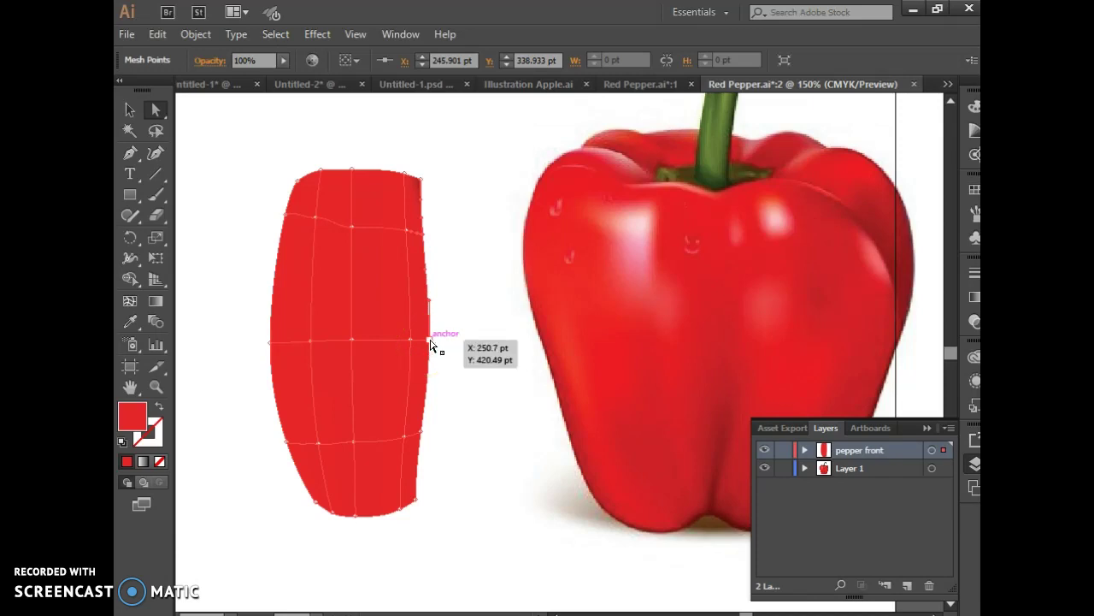
click(421, 429)
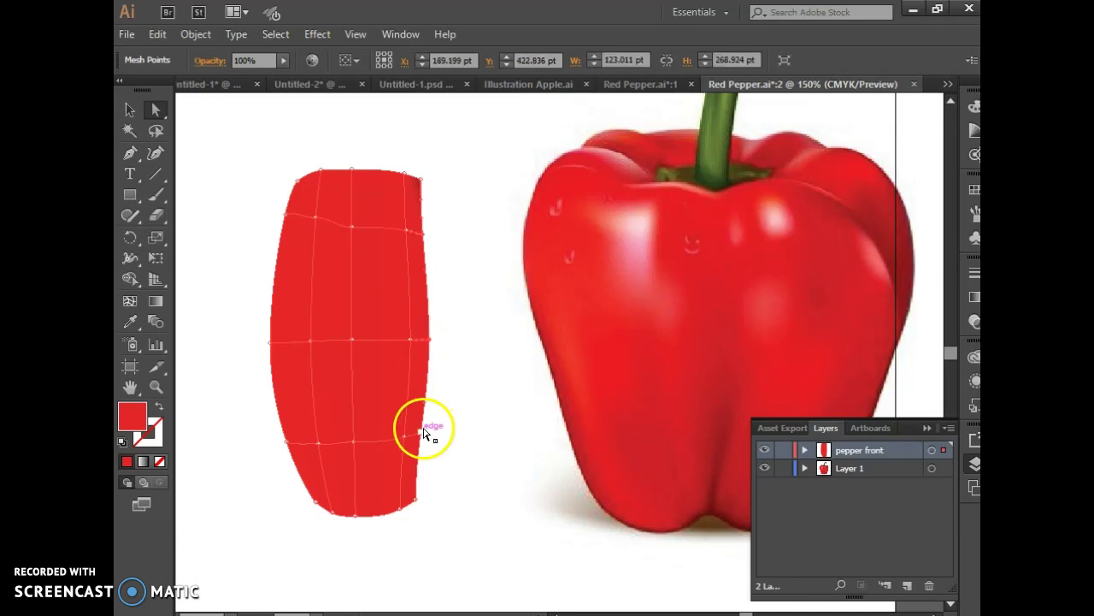
click(414, 505)
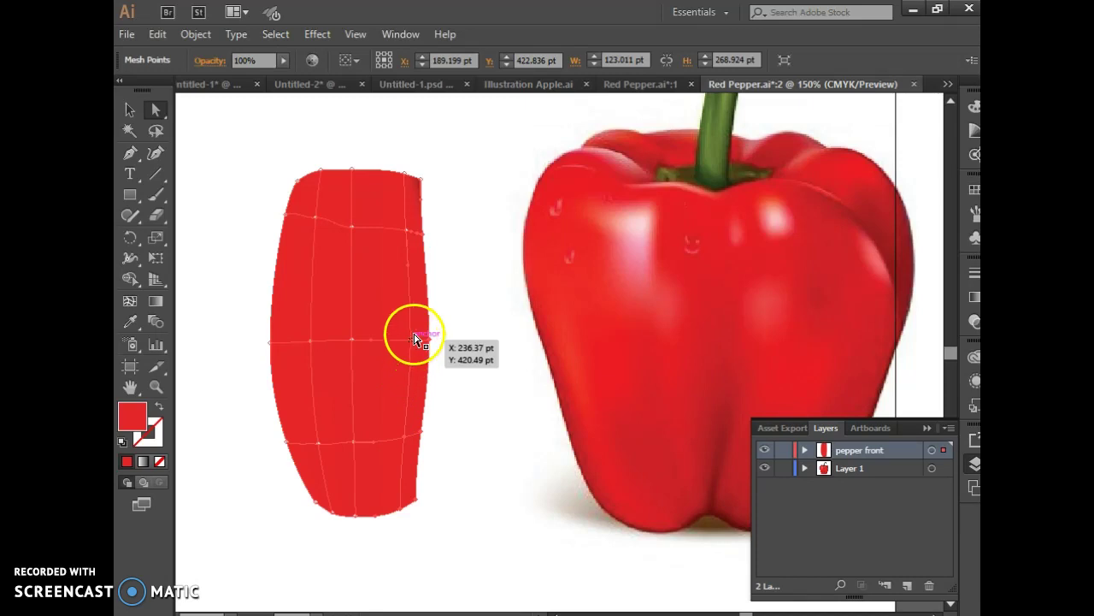
drag(407, 224, 406, 230)
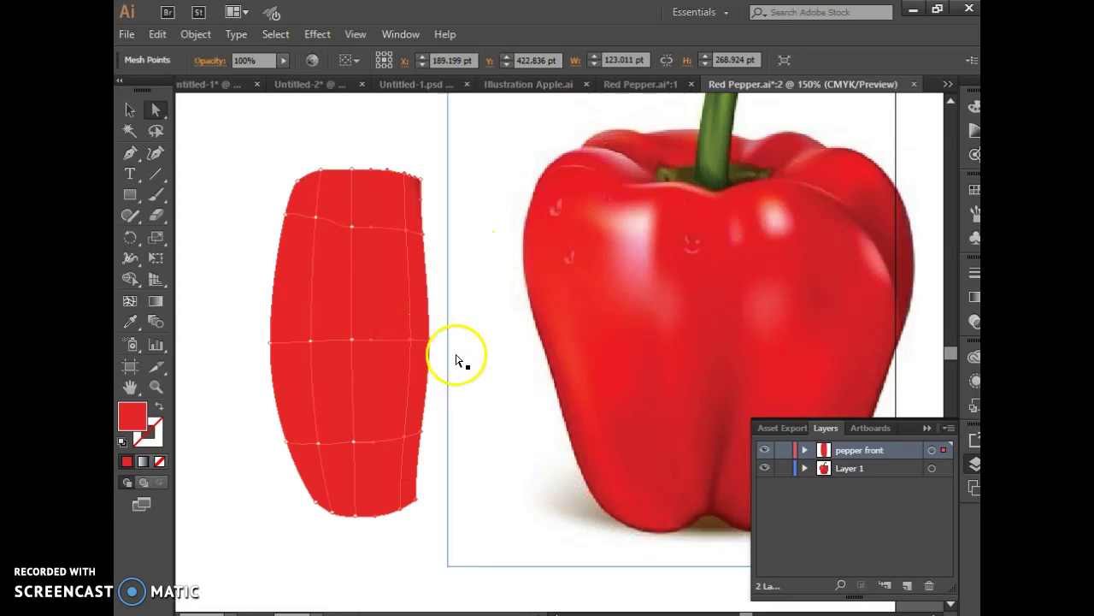
key(ctrl+plus)
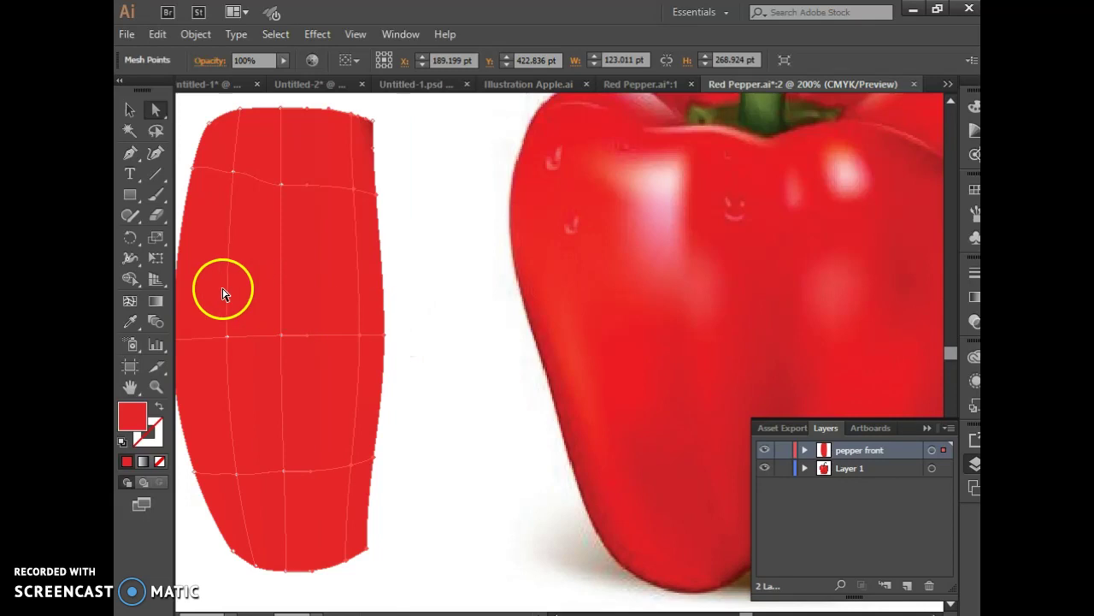
Step: Shade the lobe's right side with a darker red sampled from the pepper
click(132, 320)
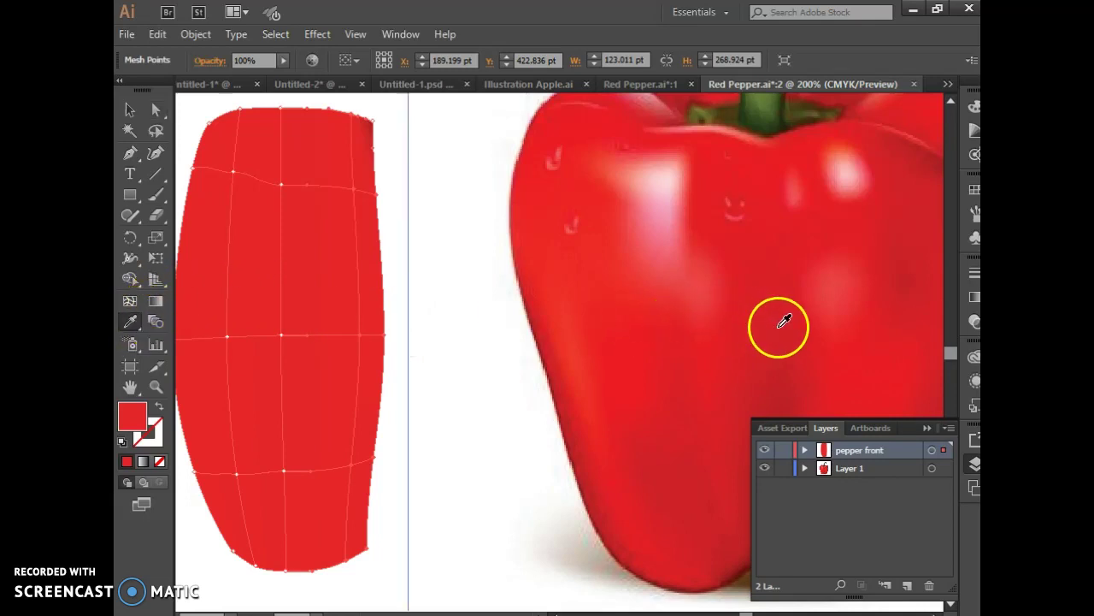
click(778, 320)
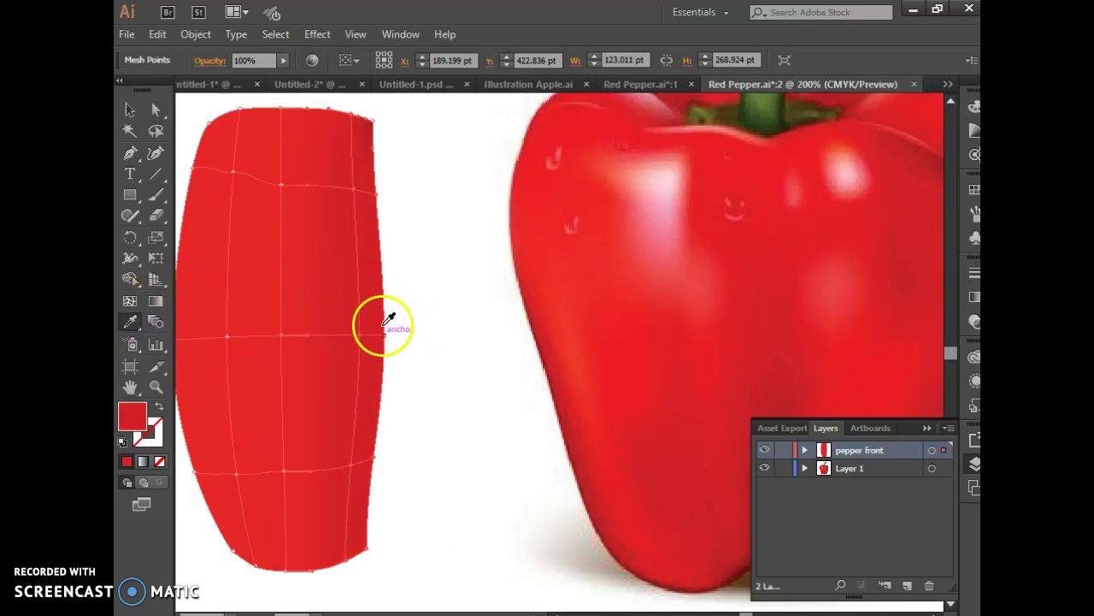
click(813, 113)
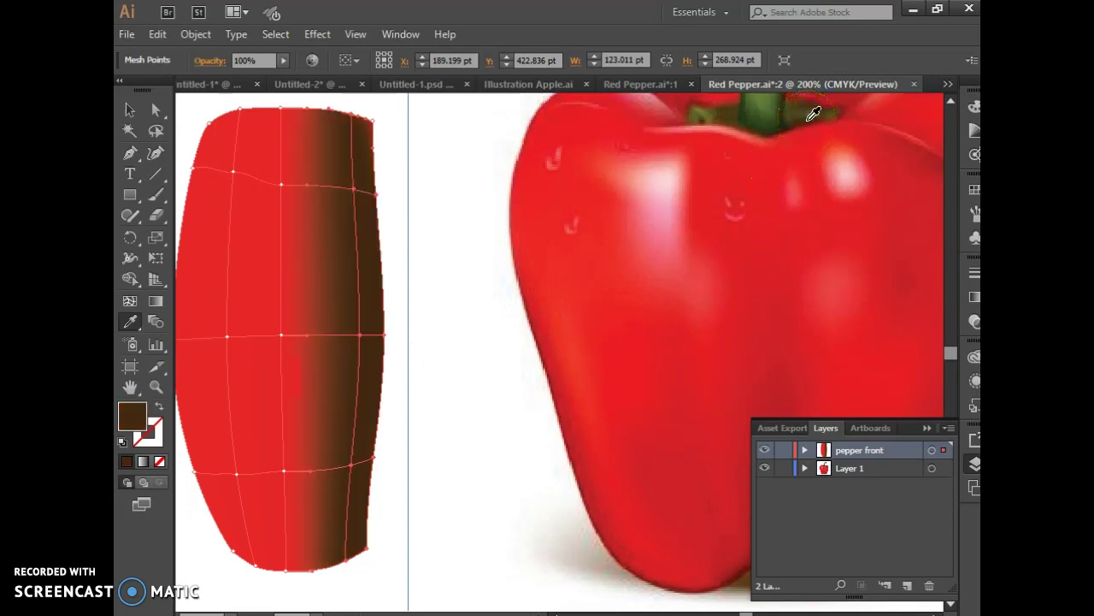
click(785, 386)
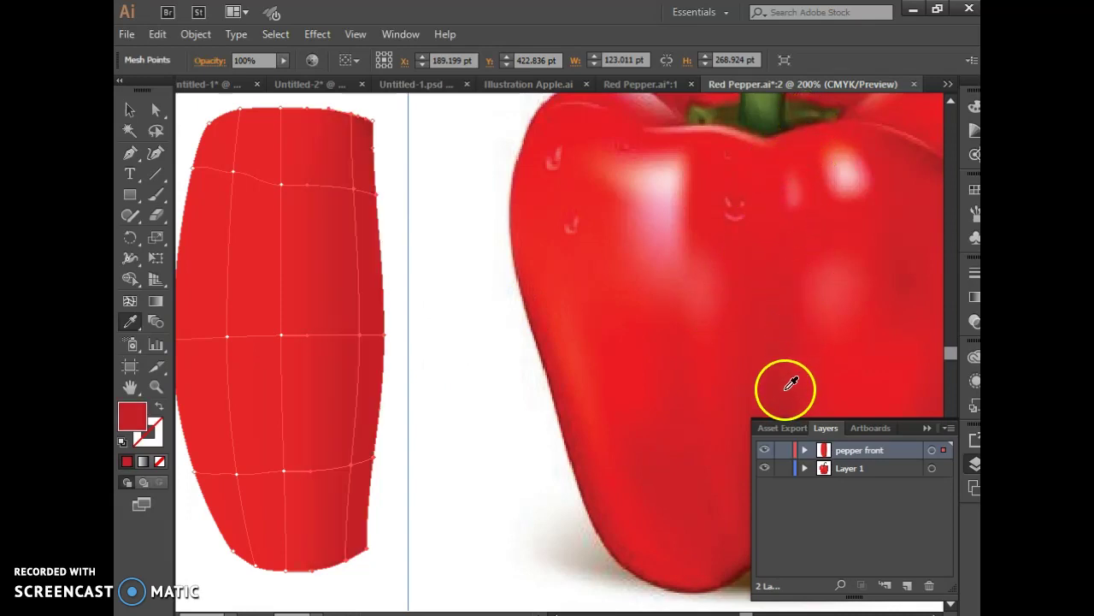
scroll(791, 391, down, 3)
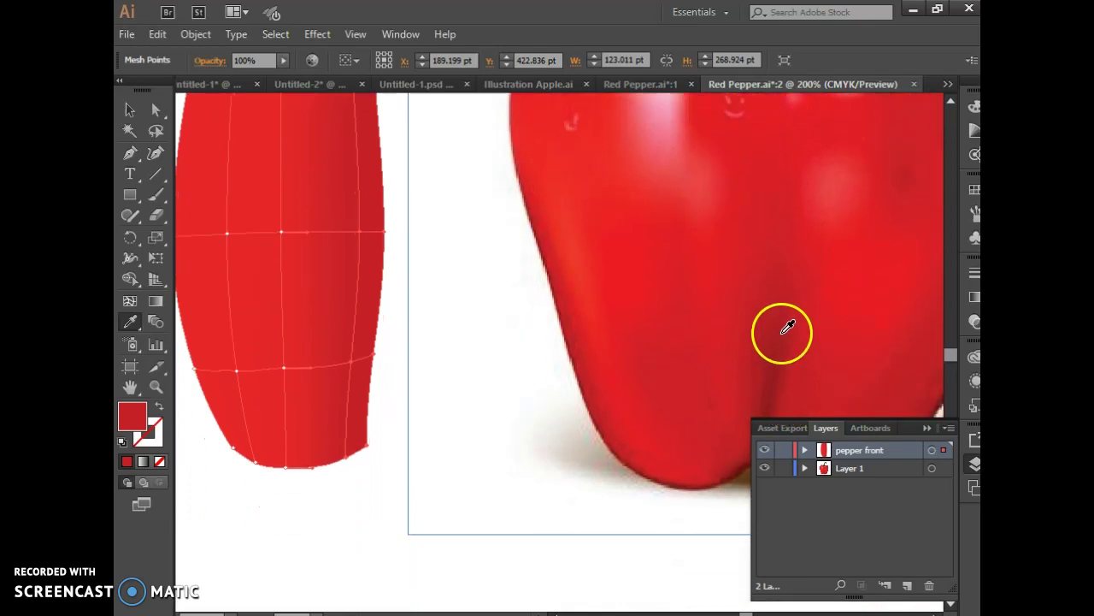
click(786, 325)
Step: Select the bottom-edge mesh points and shade them with dark red from the pepper
click(157, 111)
click(364, 359)
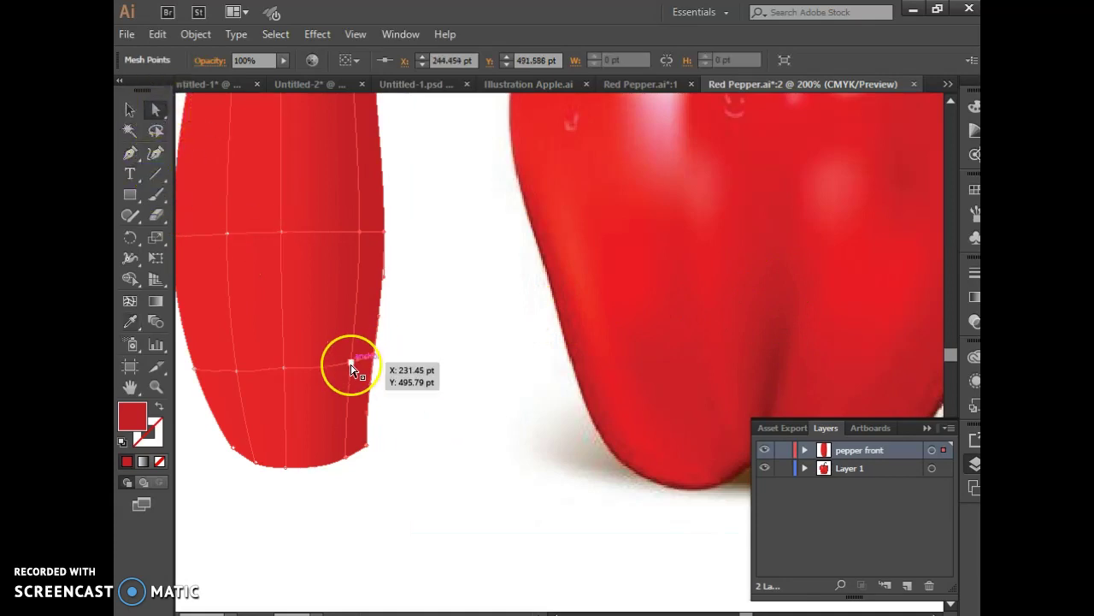
drag(351, 370, 366, 450)
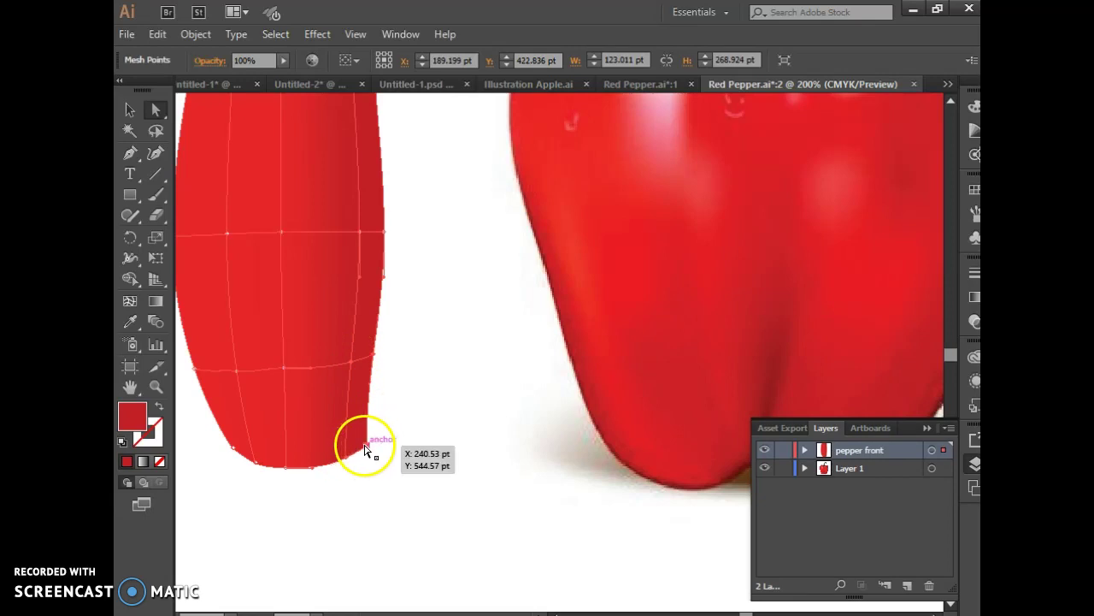
click(287, 471)
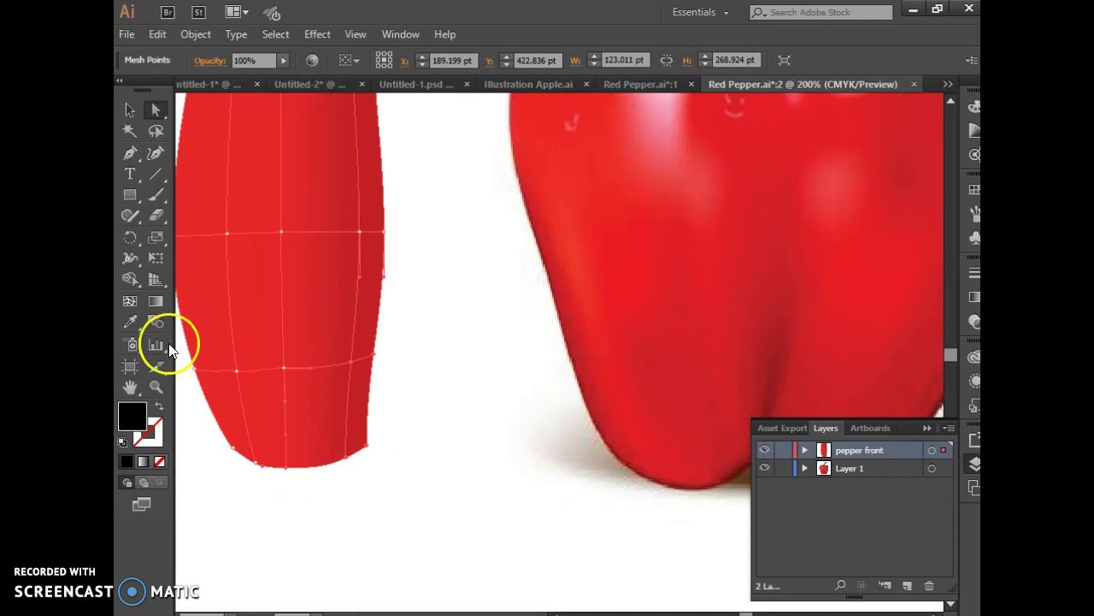
click(131, 322)
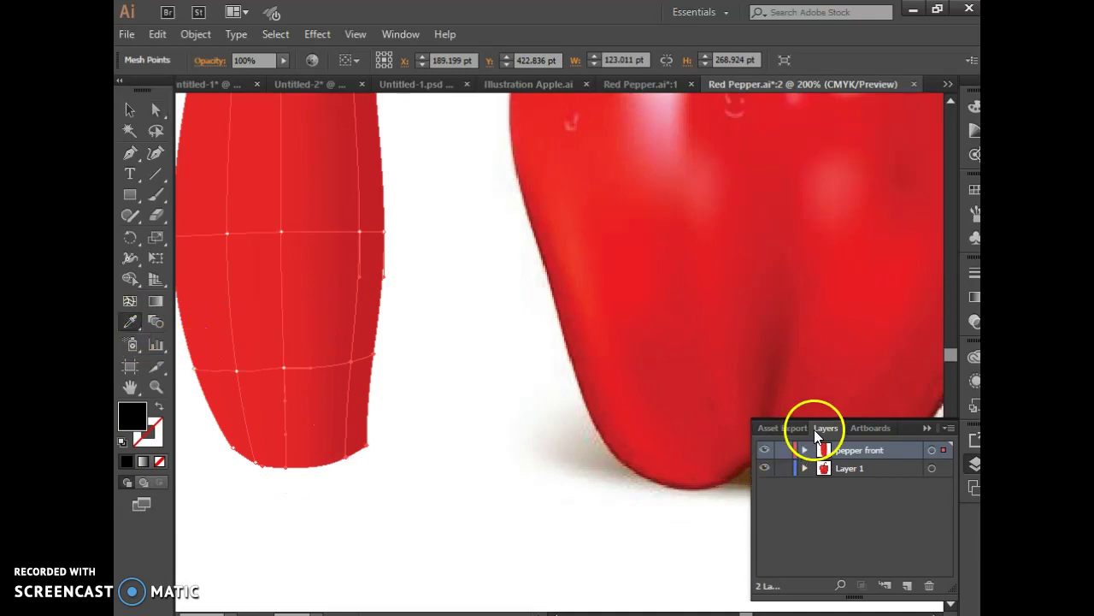
scroll(794, 384, down, 3)
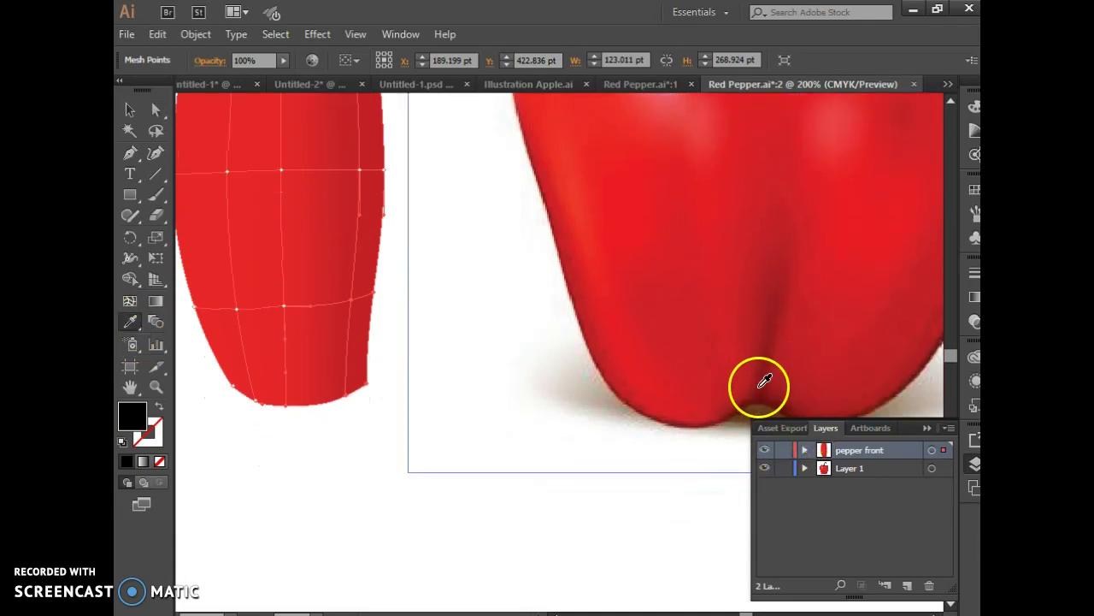
click(761, 385)
key(ctrl+shift+h)
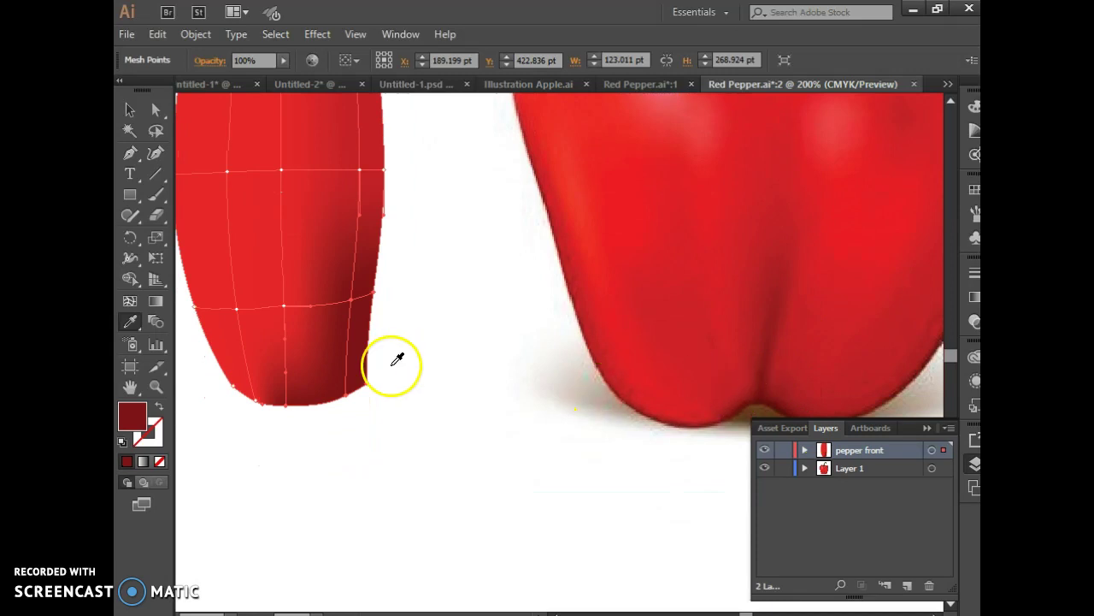
Step: Brighten the bottom-centre mesh patch with the pepper's red
click(156, 111)
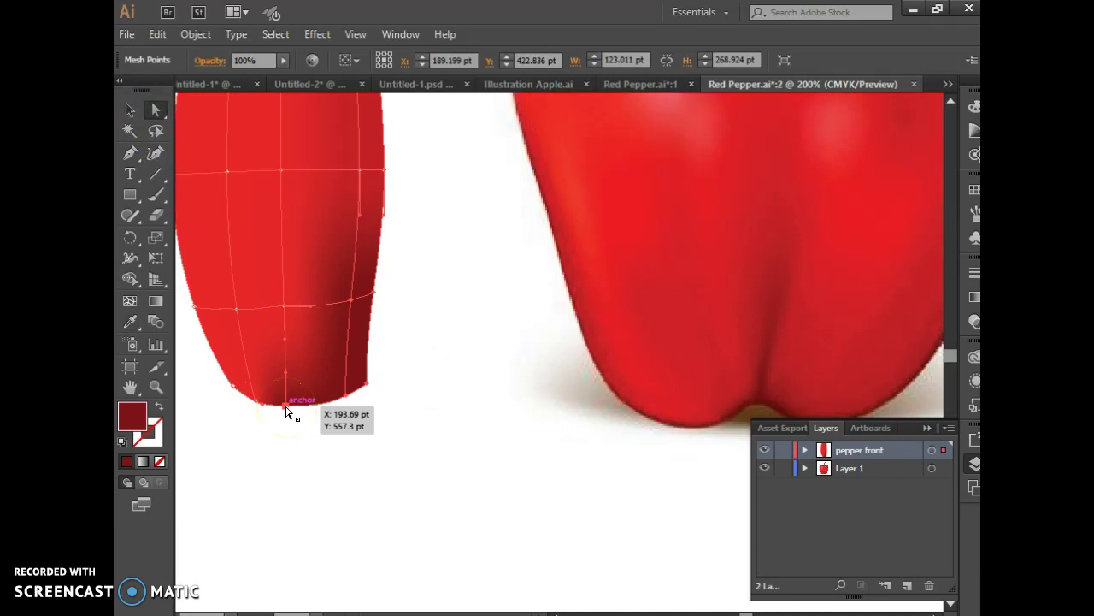
click(286, 407)
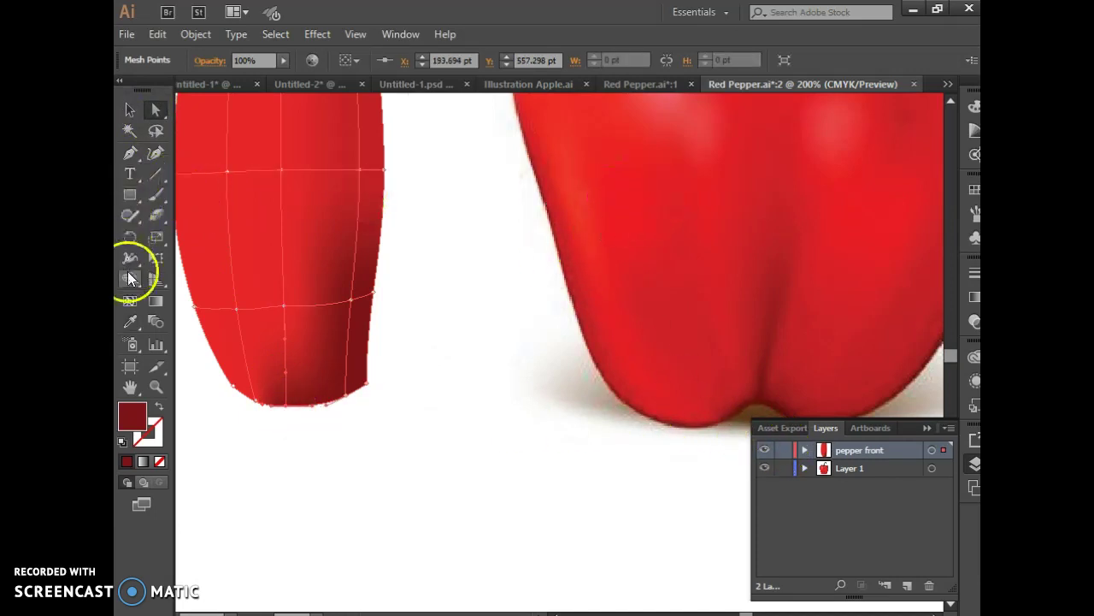
click(203, 211)
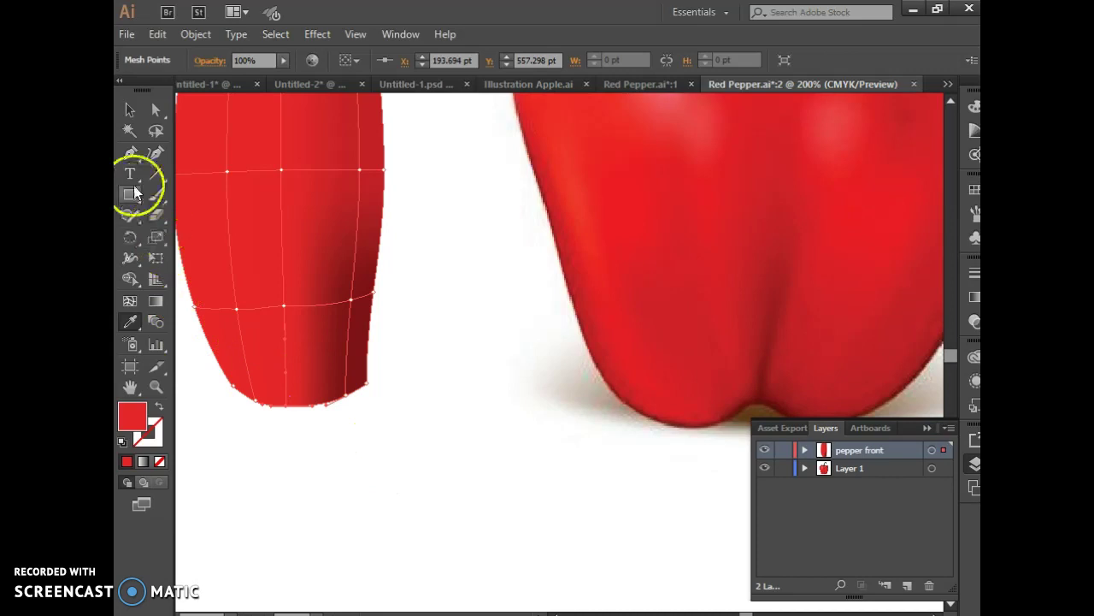
Step: Colour the selected bottom-edge mesh points with the photo pepper's dark red
click(155, 110)
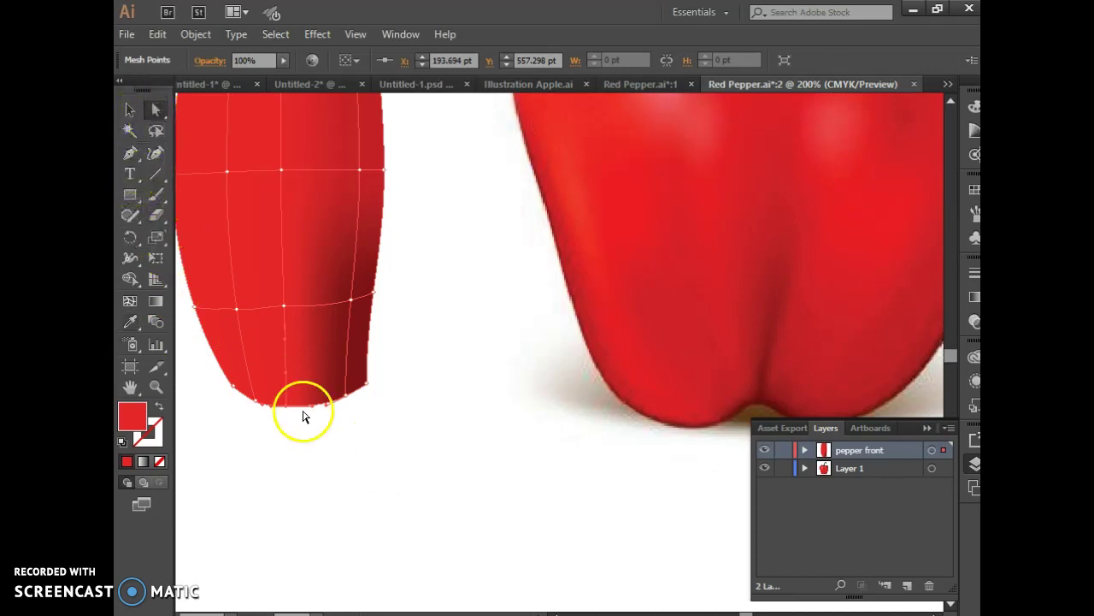
click(345, 396)
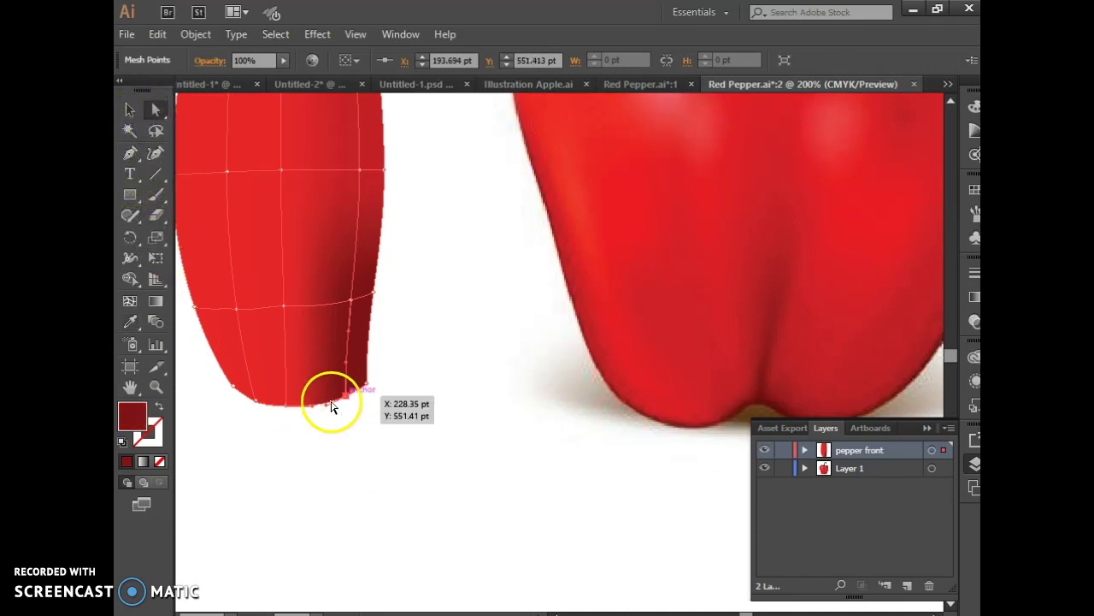
click(288, 410)
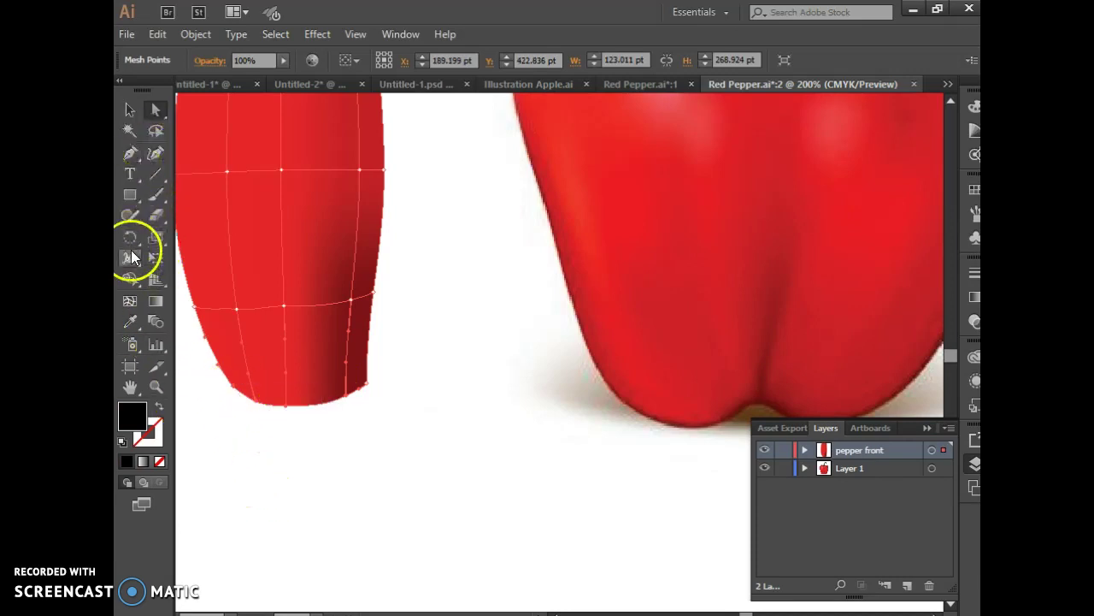
click(131, 322)
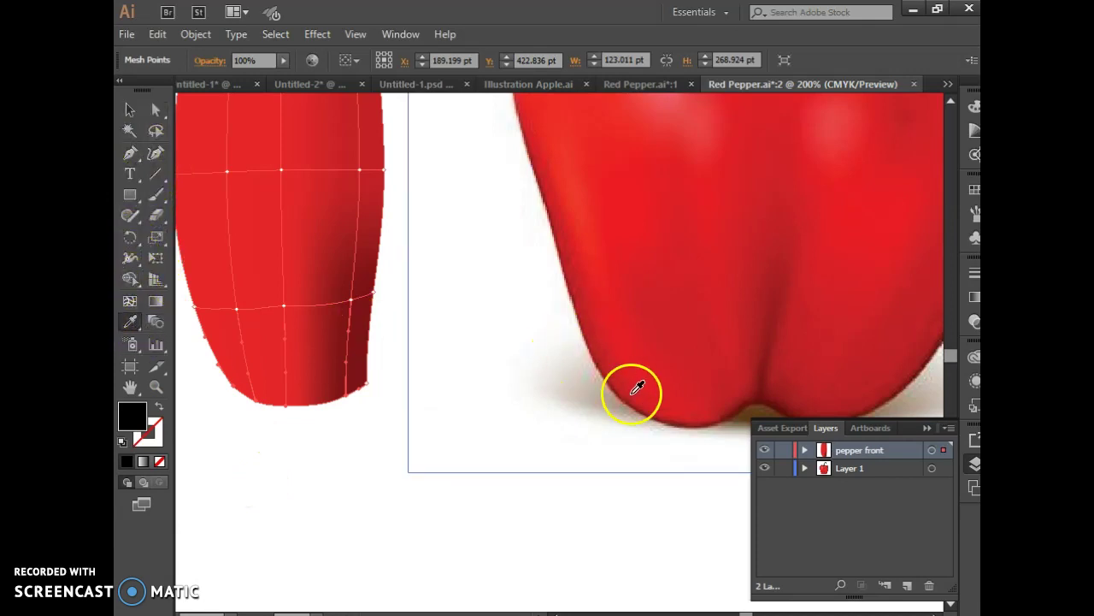
click(671, 419)
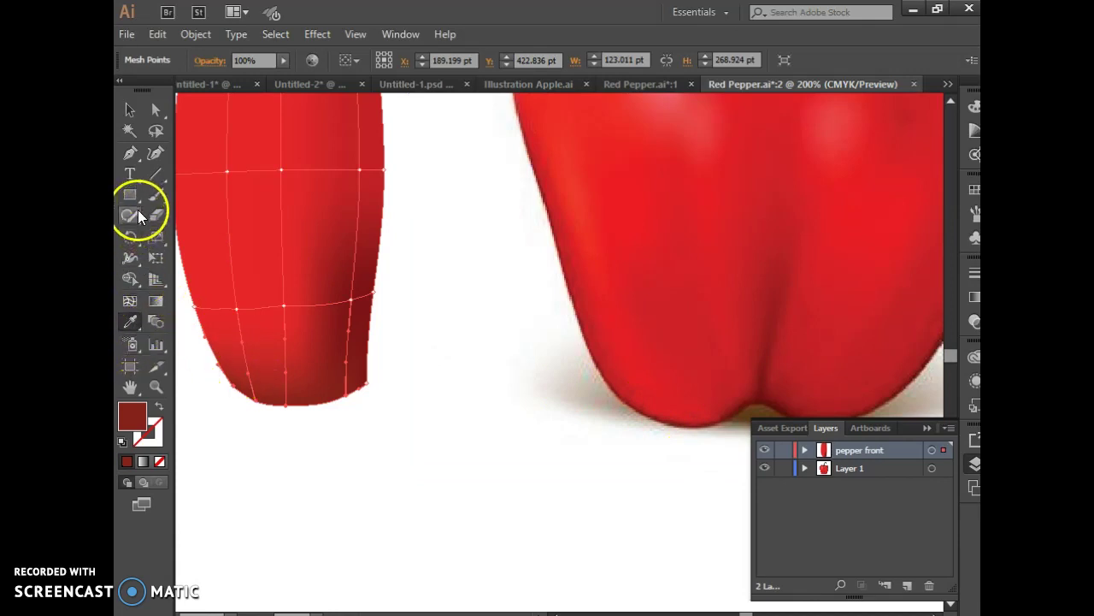
Step: Recolour the lower mesh area and add a horizontal mesh line across the lobe's lower left
click(227, 318)
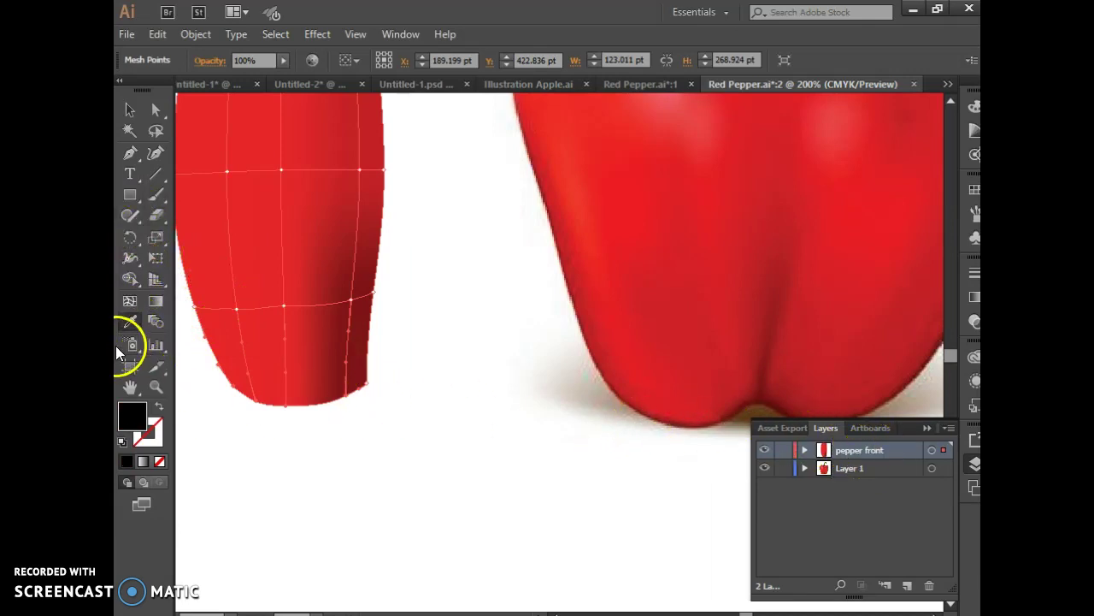
click(129, 301)
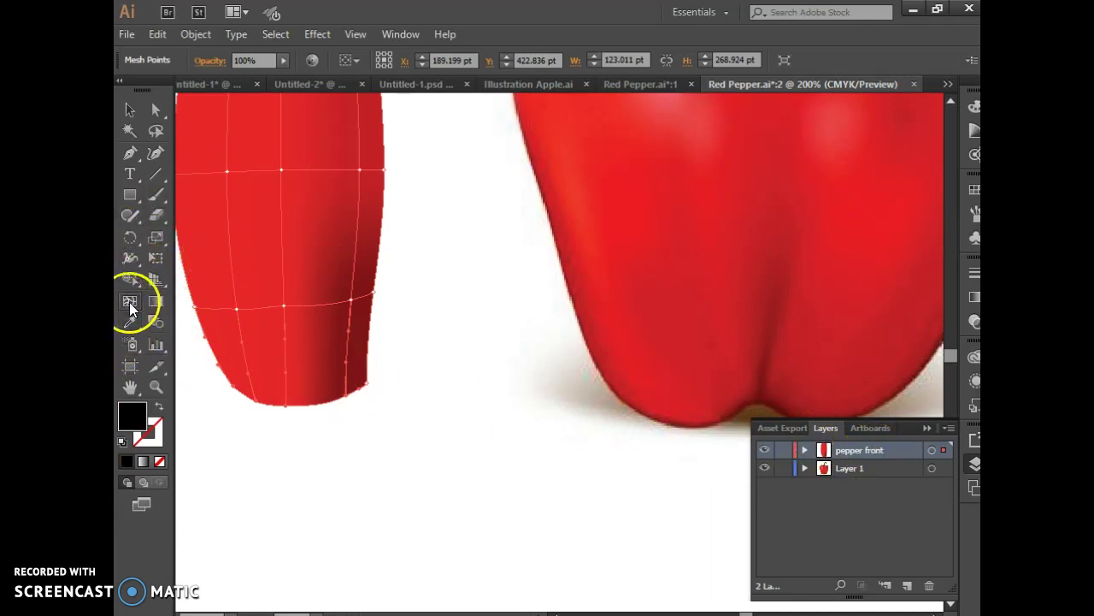
click(219, 360)
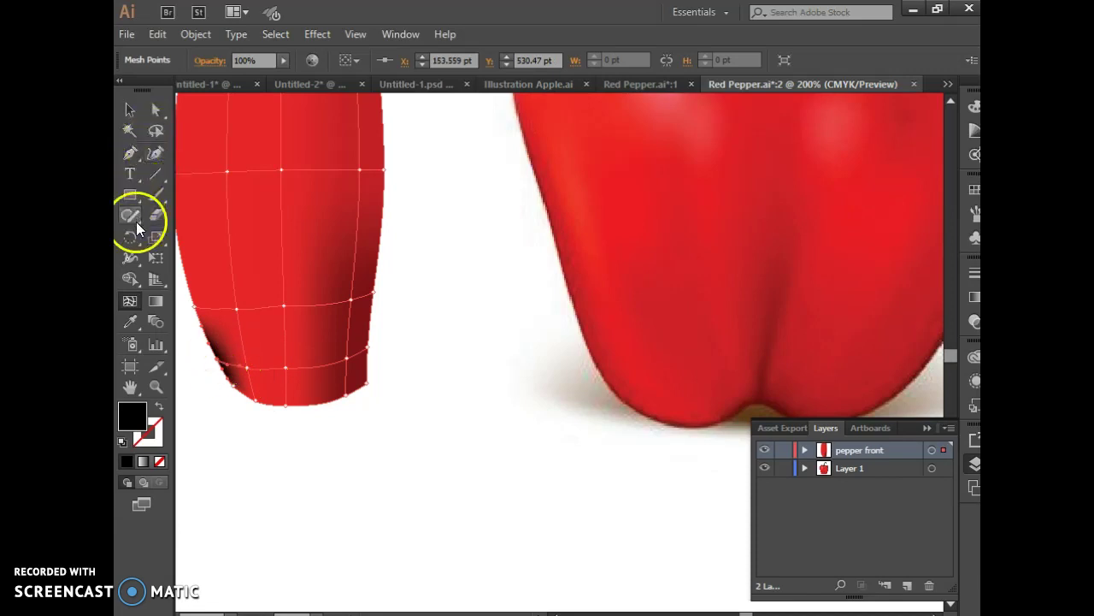
Step: Apply the pepper's red from the photo to the selected mesh point
click(155, 109)
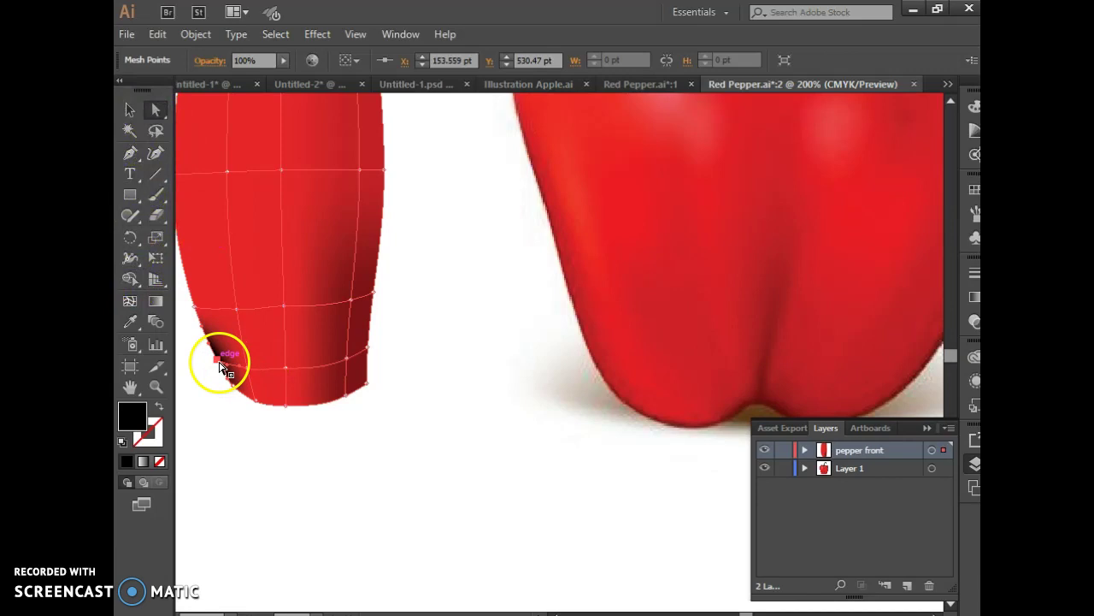
click(133, 323)
click(213, 228)
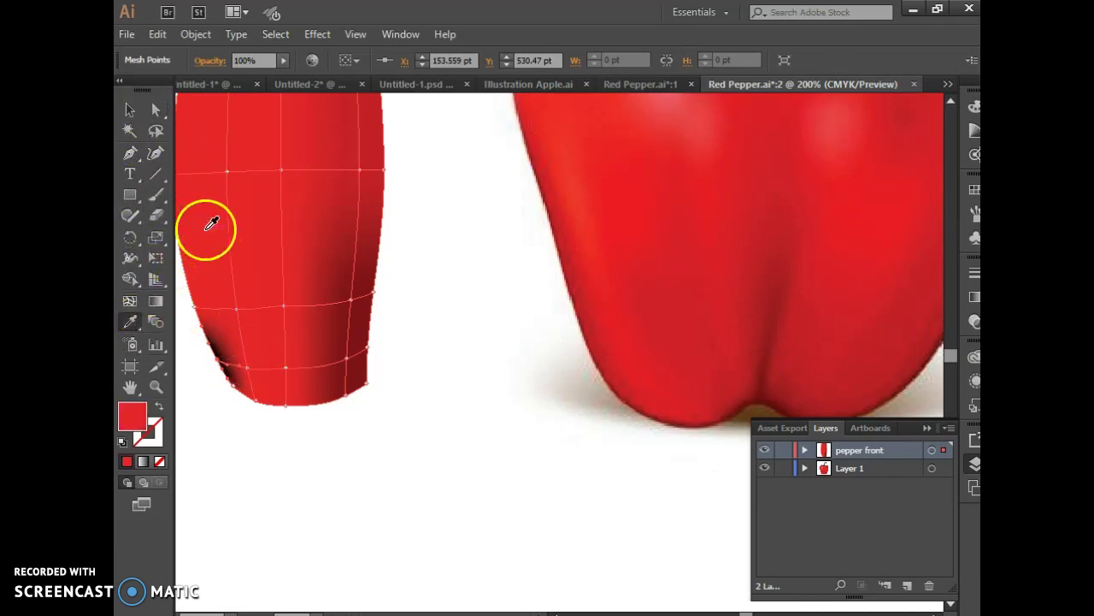
click(155, 110)
Step: Pull the lower-left anchor down and right, then shade the bottom-right corner dark red
drag(233, 391, 347, 399)
click(370, 387)
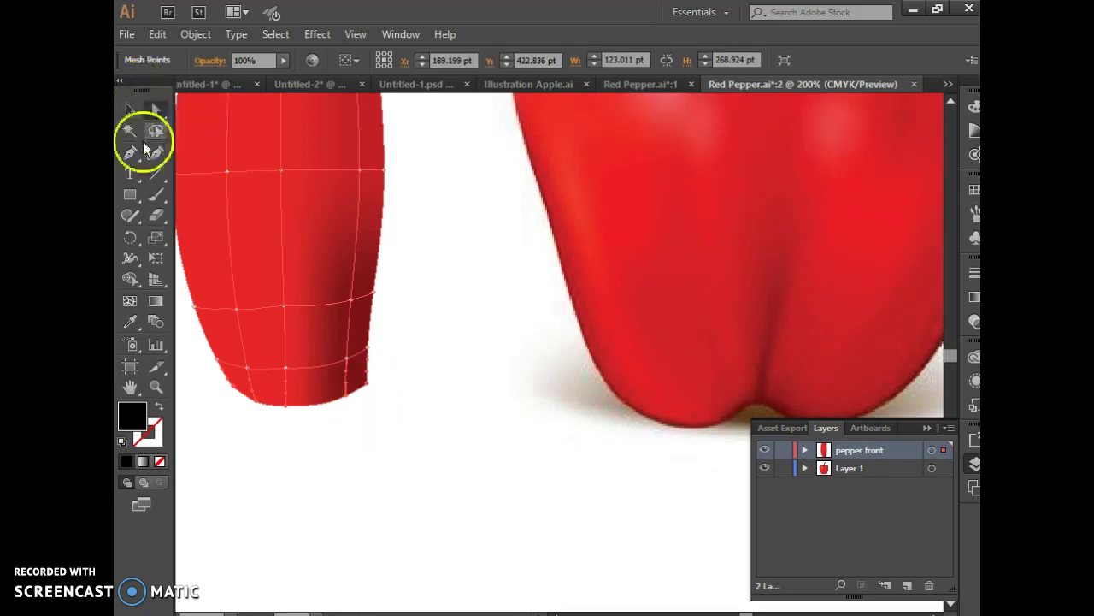
click(685, 418)
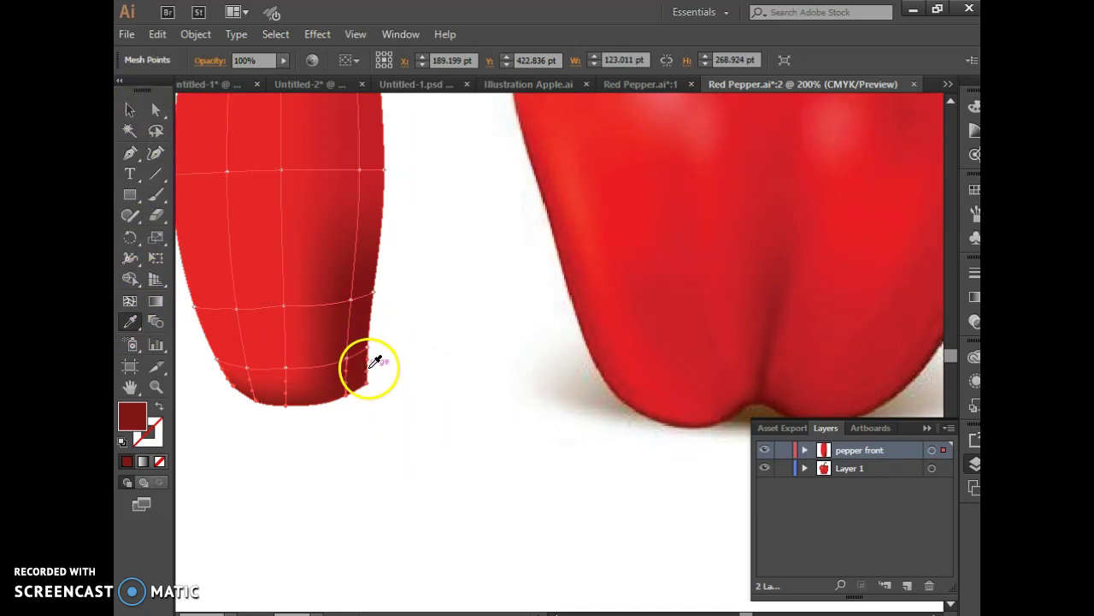
scroll(387, 422, up, 5)
Step: Round the lobe's top-left corner and smooth its left and bottom-left edges by dragging anchors
scroll(396, 425, up, 2)
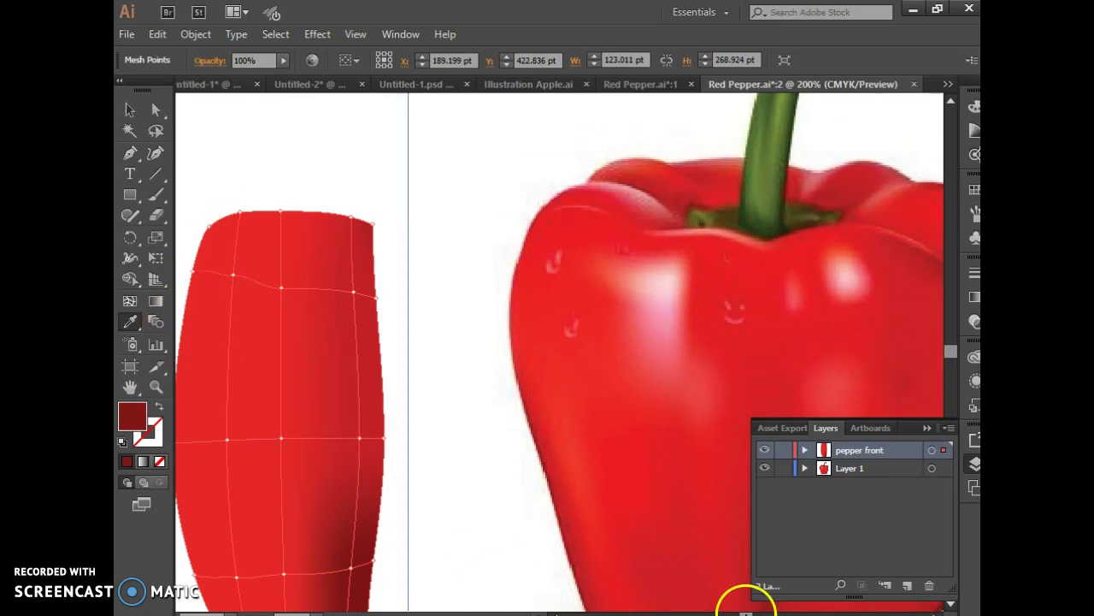
scroll(746, 609, left, 5)
scroll(732, 593, right, 4)
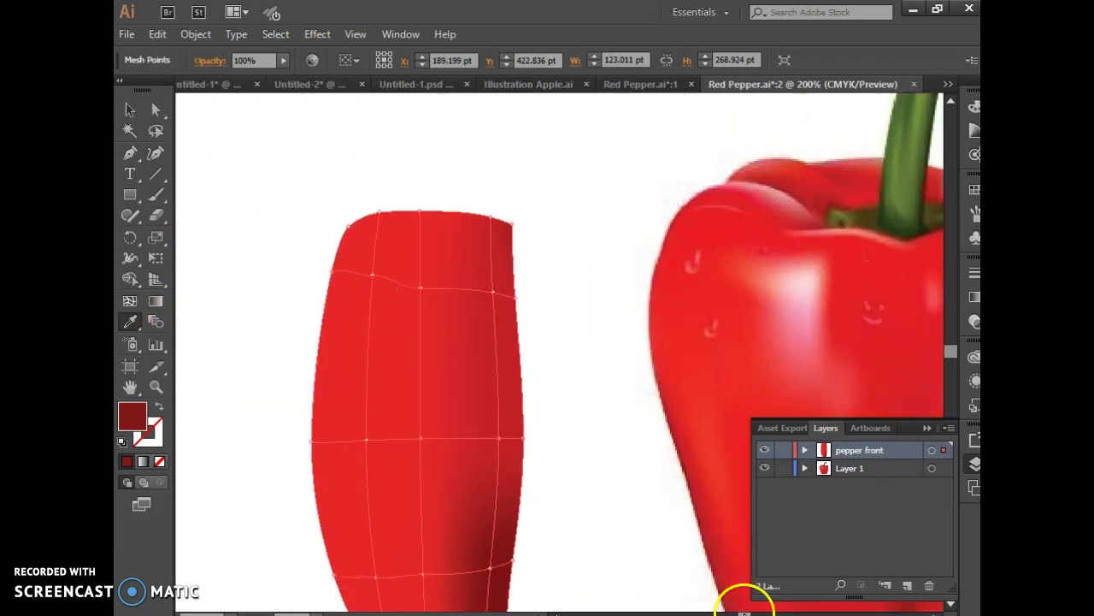
click(154, 106)
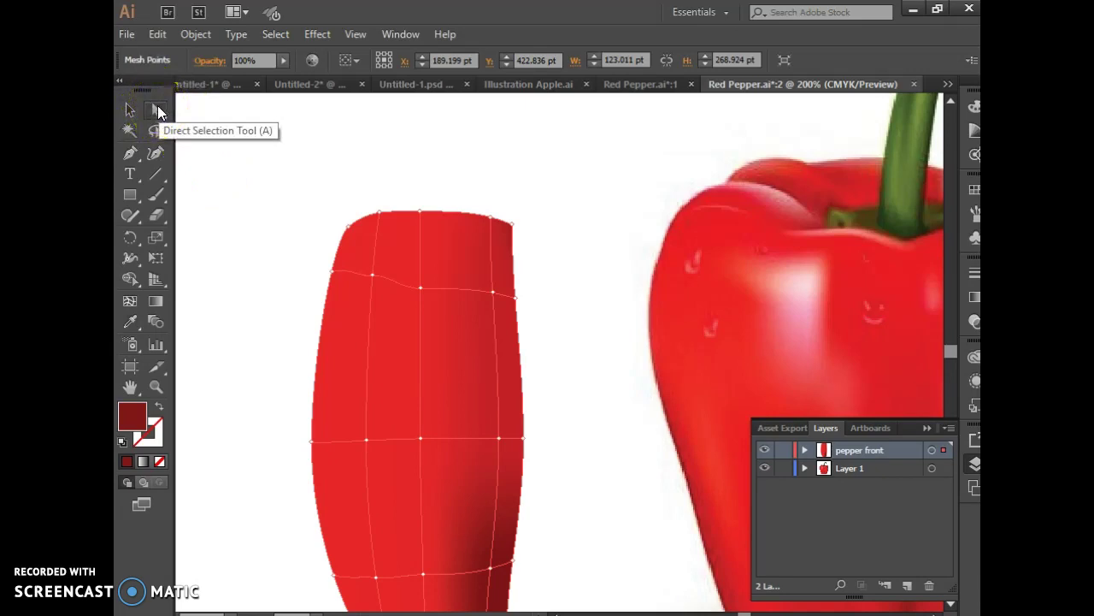
click(382, 215)
drag(350, 231, 330, 272)
drag(313, 440, 310, 447)
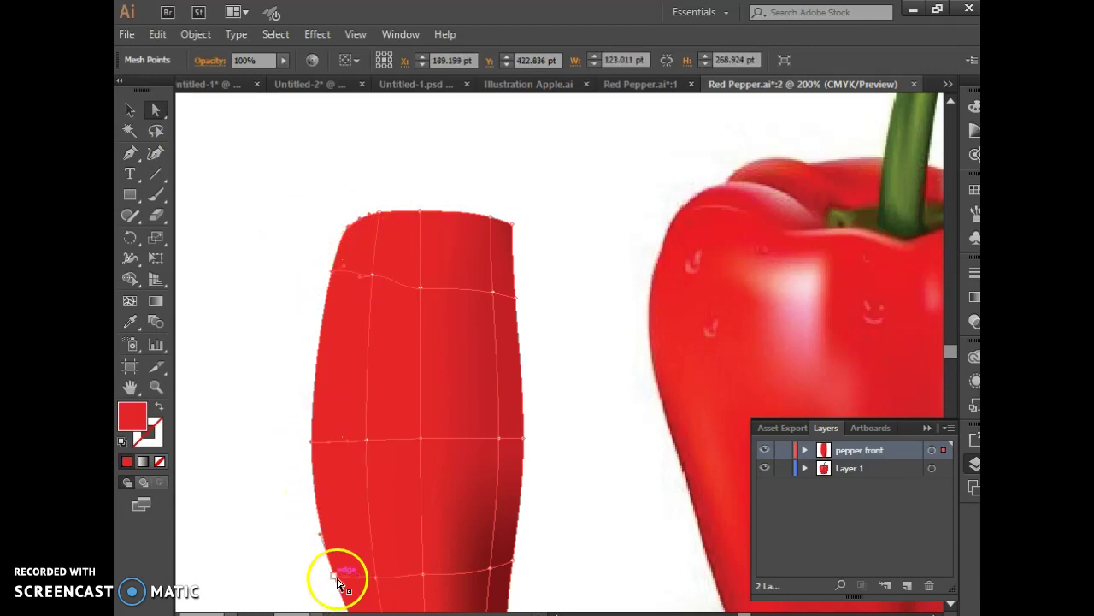
scroll(338, 581, down, 3)
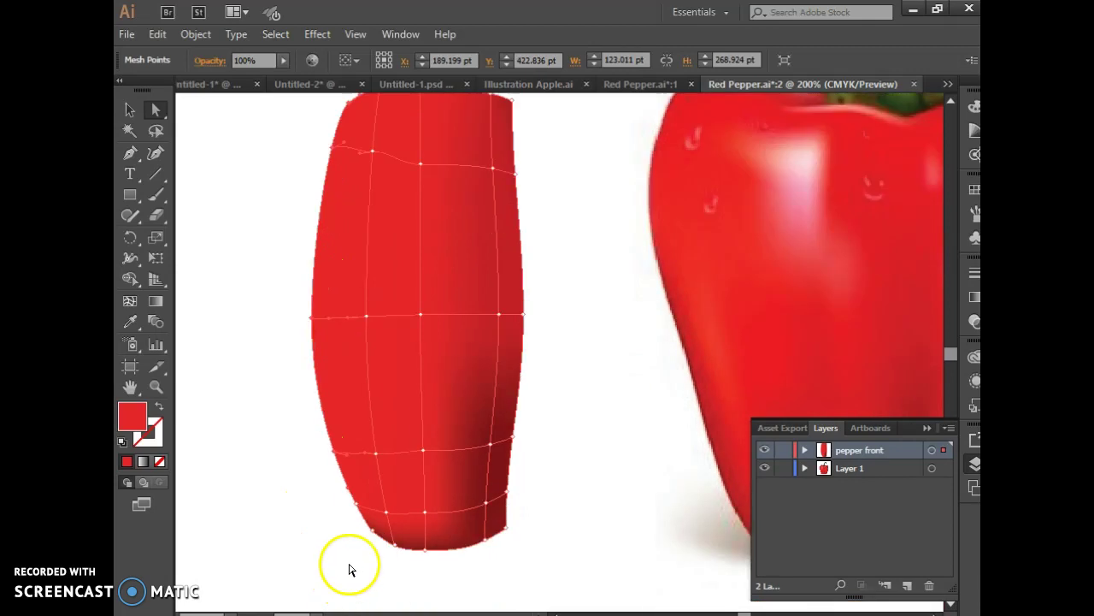
drag(392, 542, 372, 536)
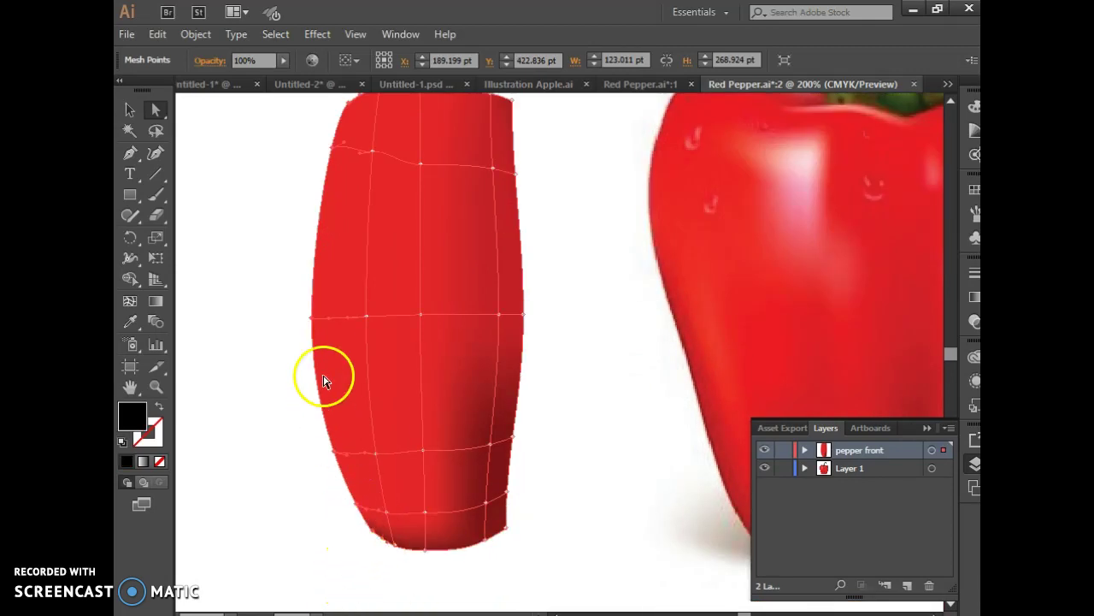
Step: Add a new horizontal mesh line just below the lobe's top edge
click(132, 327)
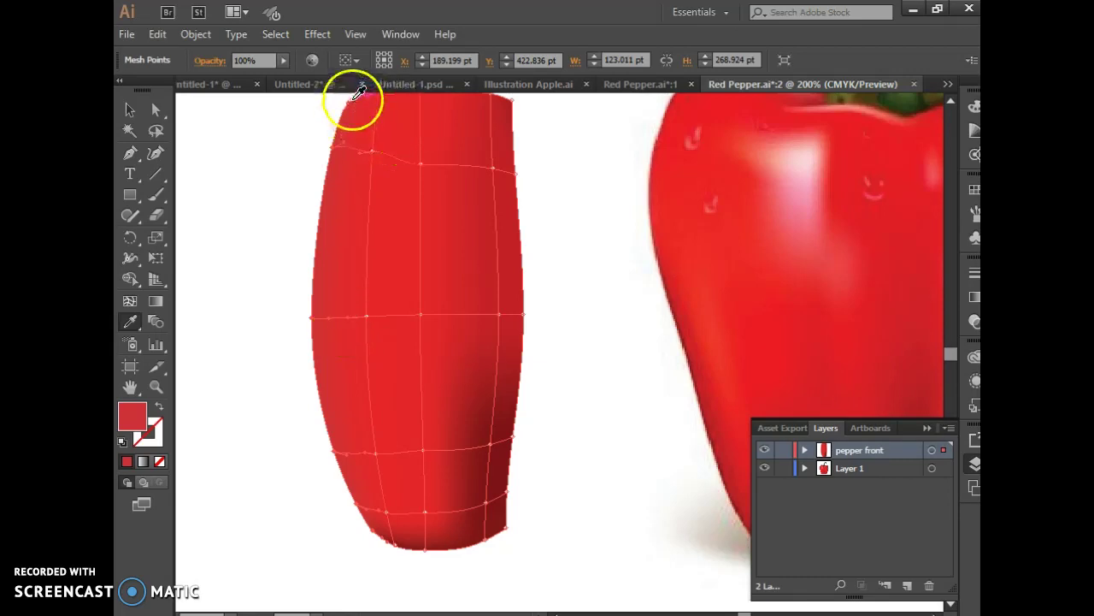
click(342, 163)
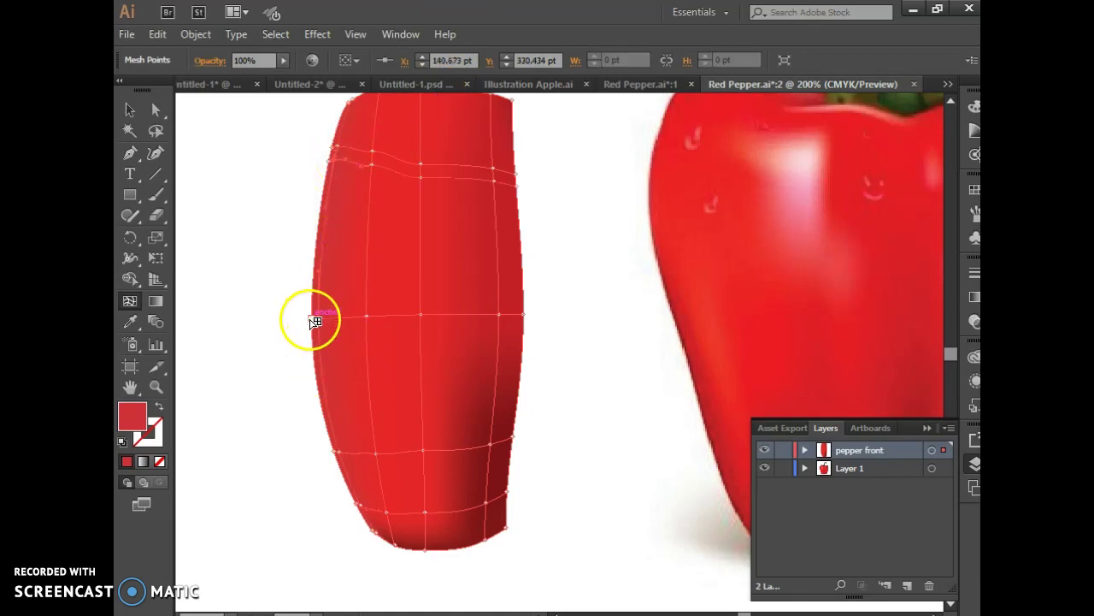
scroll(328, 218, up, 2)
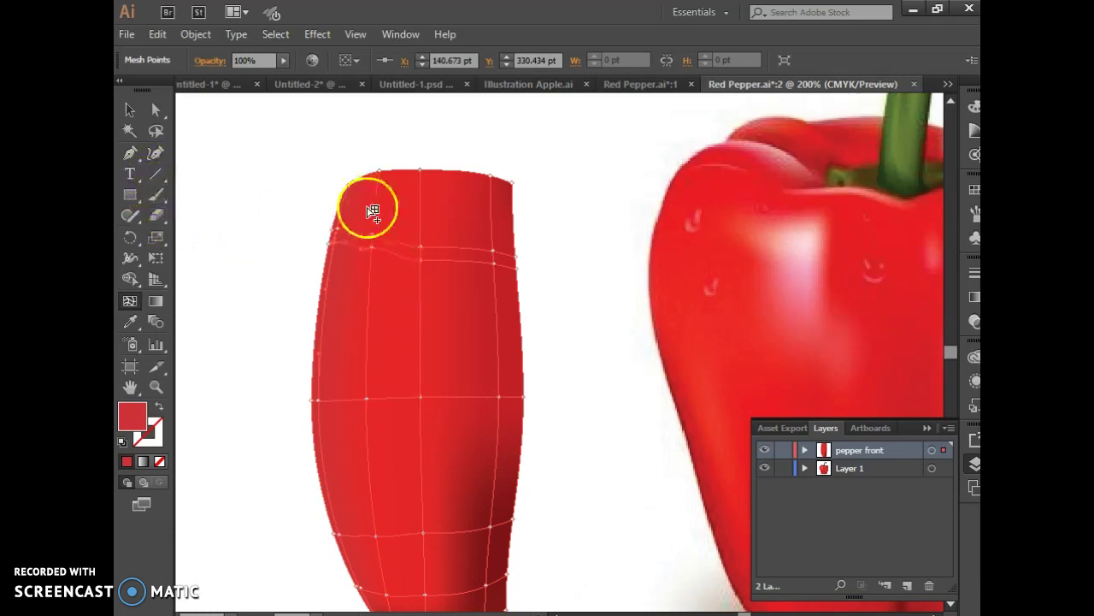
Step: Give a mesh point near the lobe's top the pepper's pink and shift it toward the top edge
click(156, 111)
drag(362, 237, 374, 253)
click(347, 360)
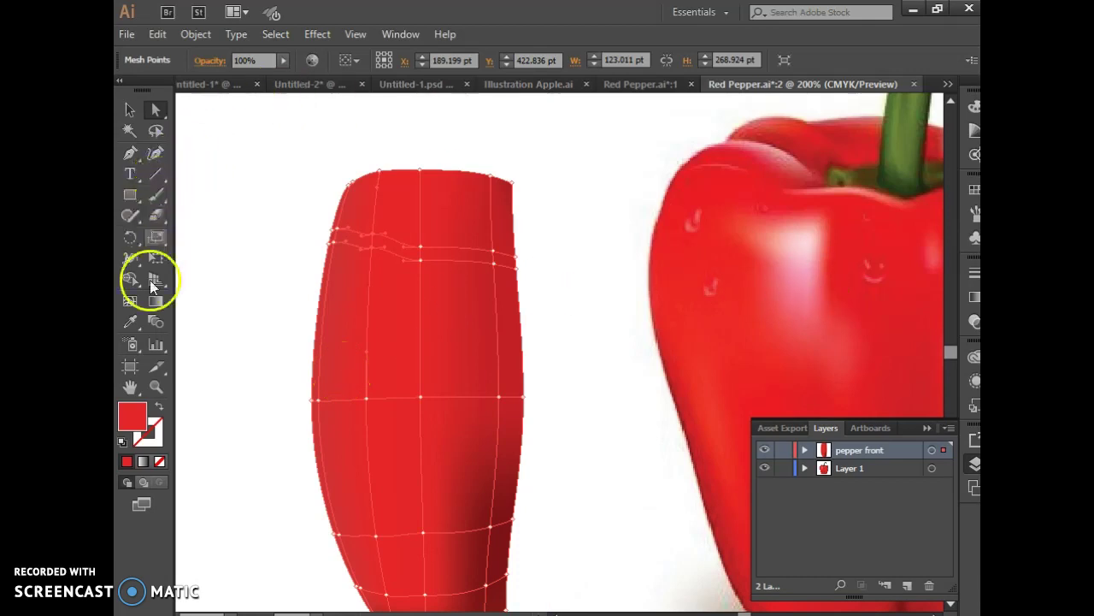
click(811, 283)
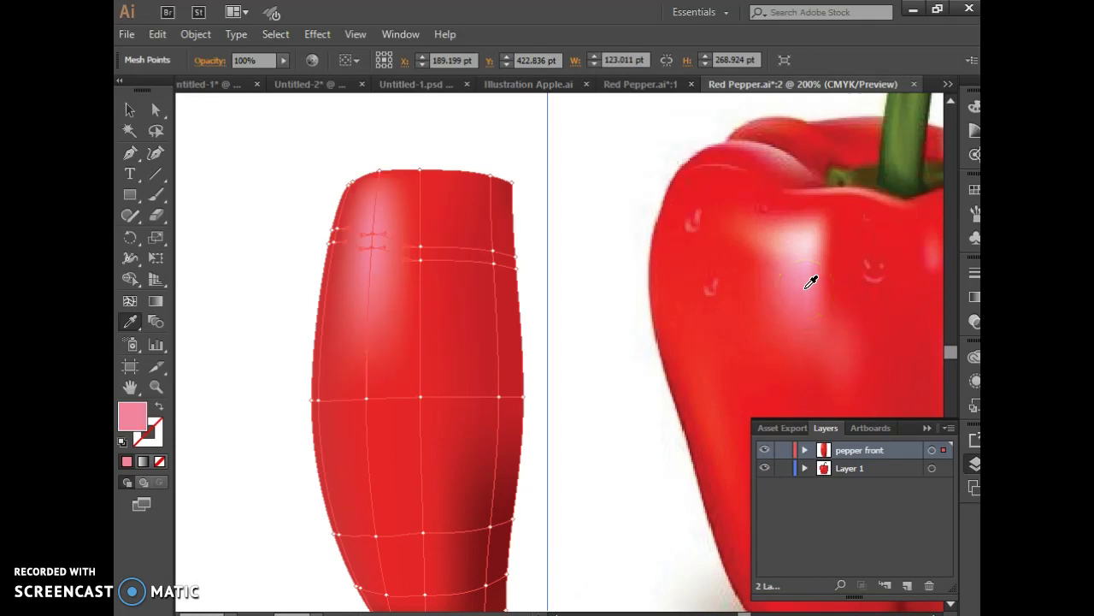
click(393, 173)
click(382, 241)
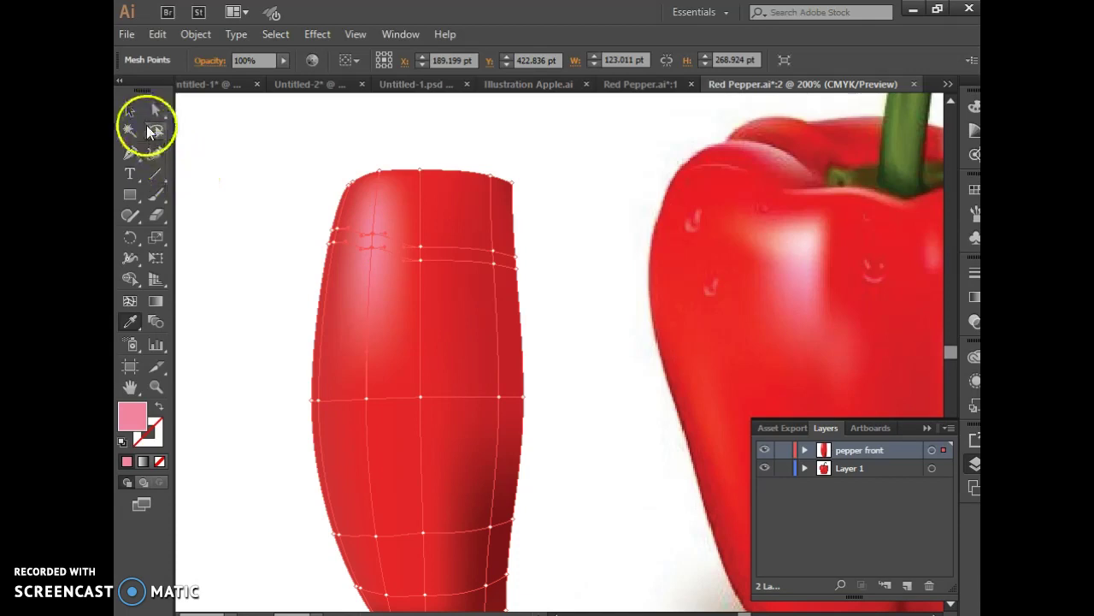
click(156, 109)
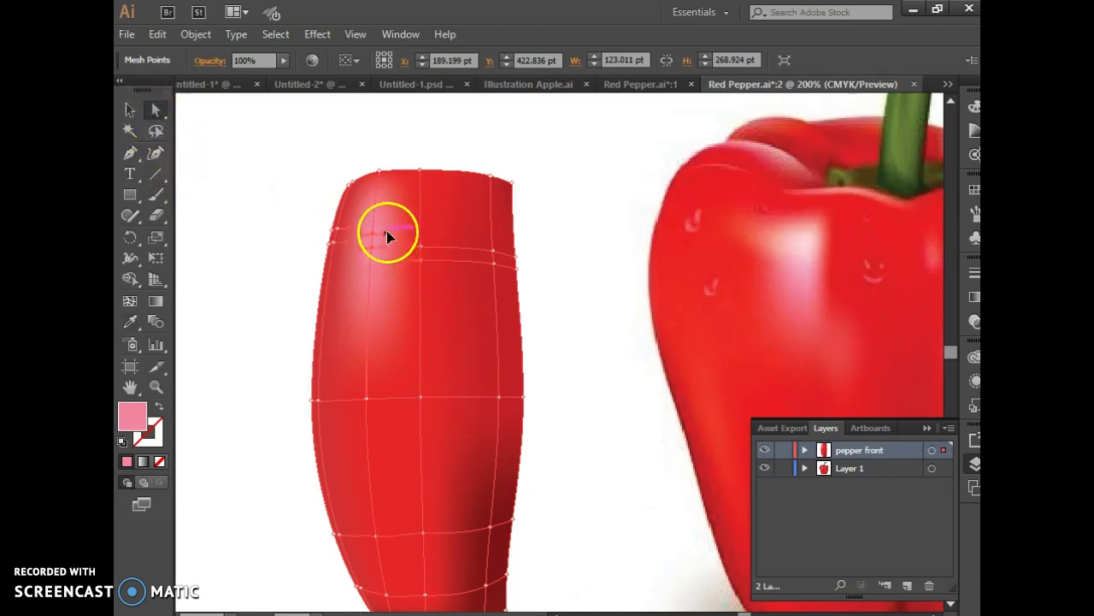
mouse_move(387, 231)
mouse_down()
mouse_move(405, 231)
mouse_move(373, 233)
mouse_move(403, 285)
mouse_move(380, 228)
mouse_move(356, 241)
mouse_move(379, 229)
mouse_up()
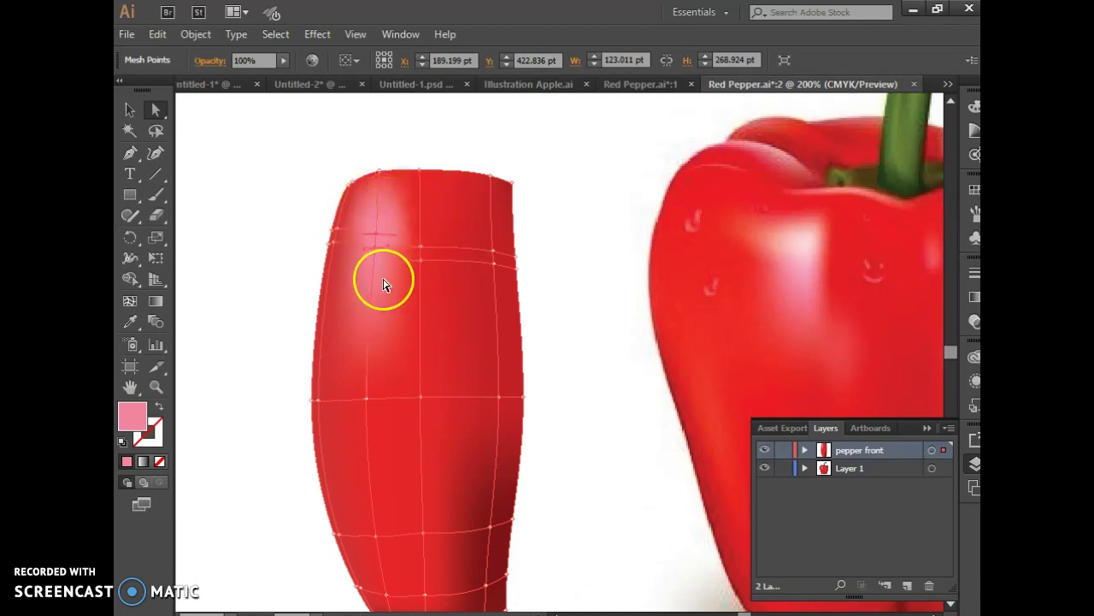
drag(368, 200, 399, 214)
Step: Make the upper-left point a lighter pink highlight, bend the lines around it, and deselect to preview
click(245, 218)
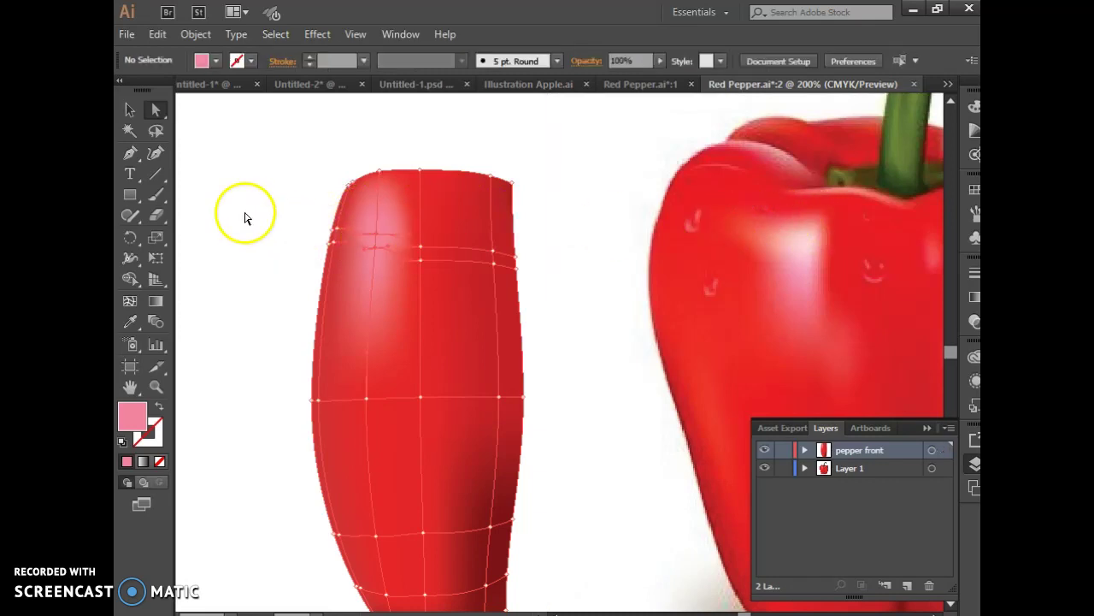
click(377, 239)
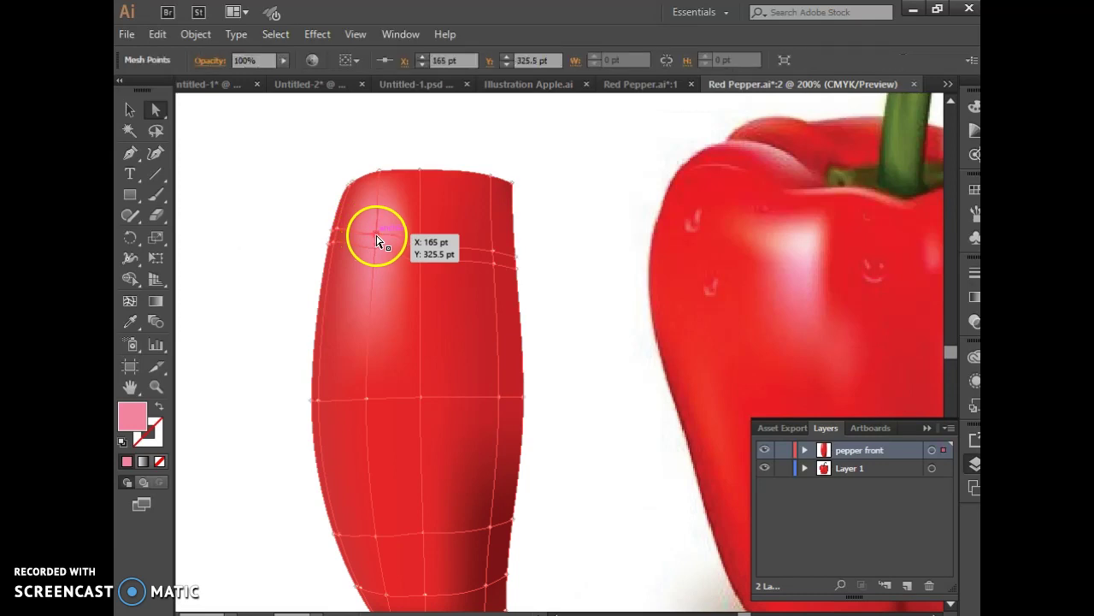
click(130, 322)
click(808, 245)
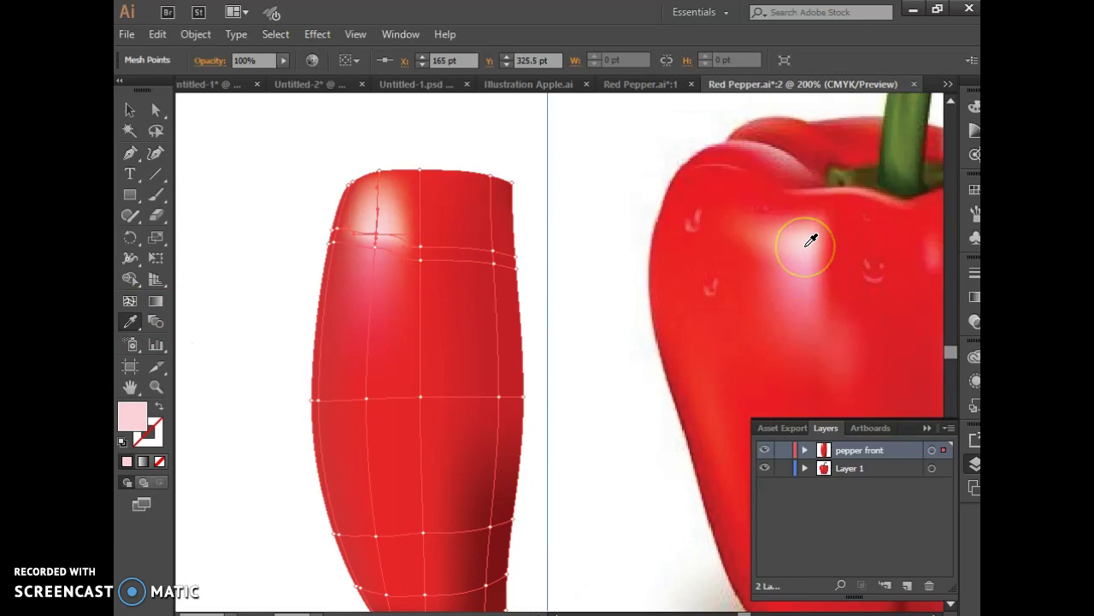
click(125, 116)
click(377, 234)
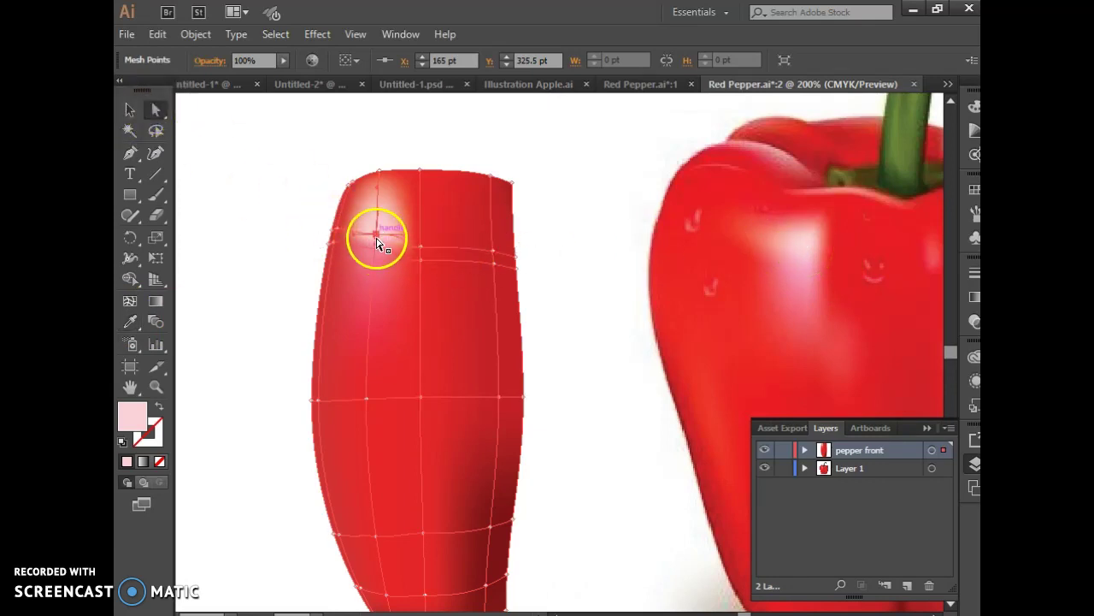
drag(376, 246, 382, 218)
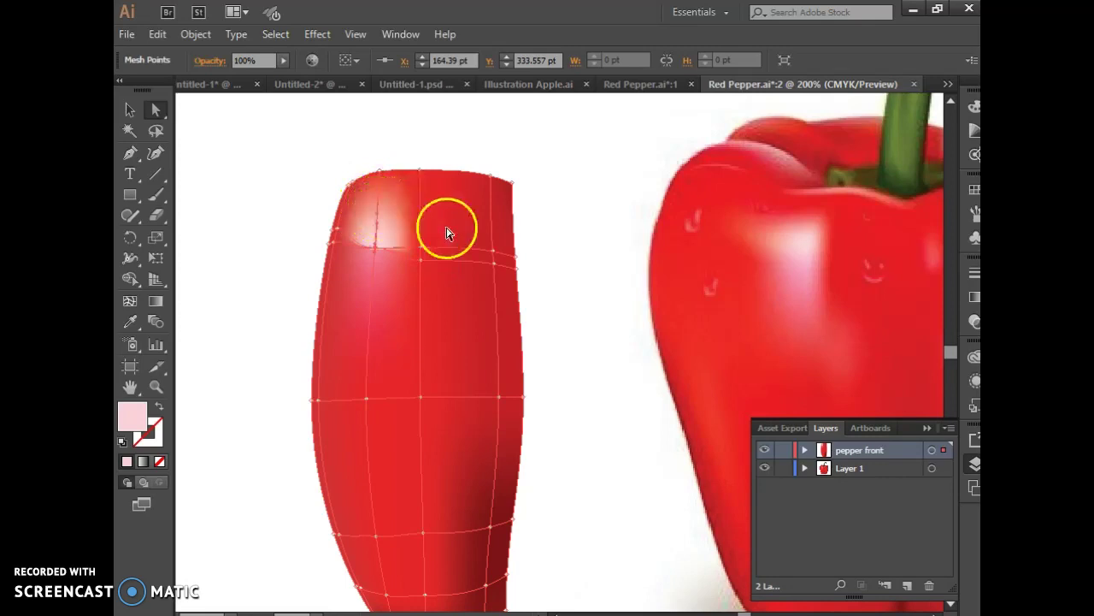
click(272, 248)
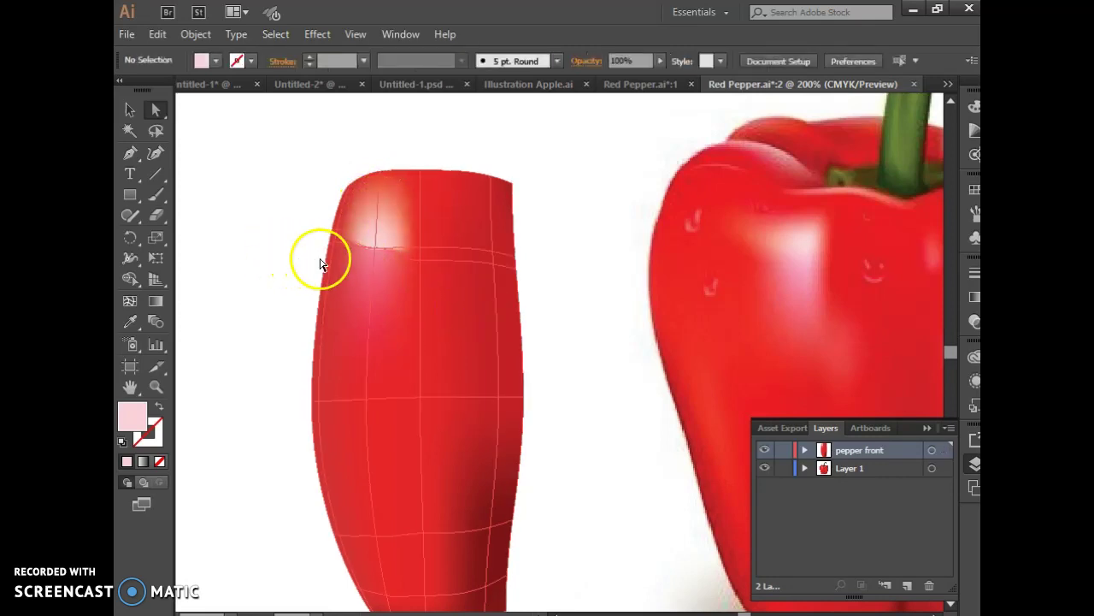
click(368, 242)
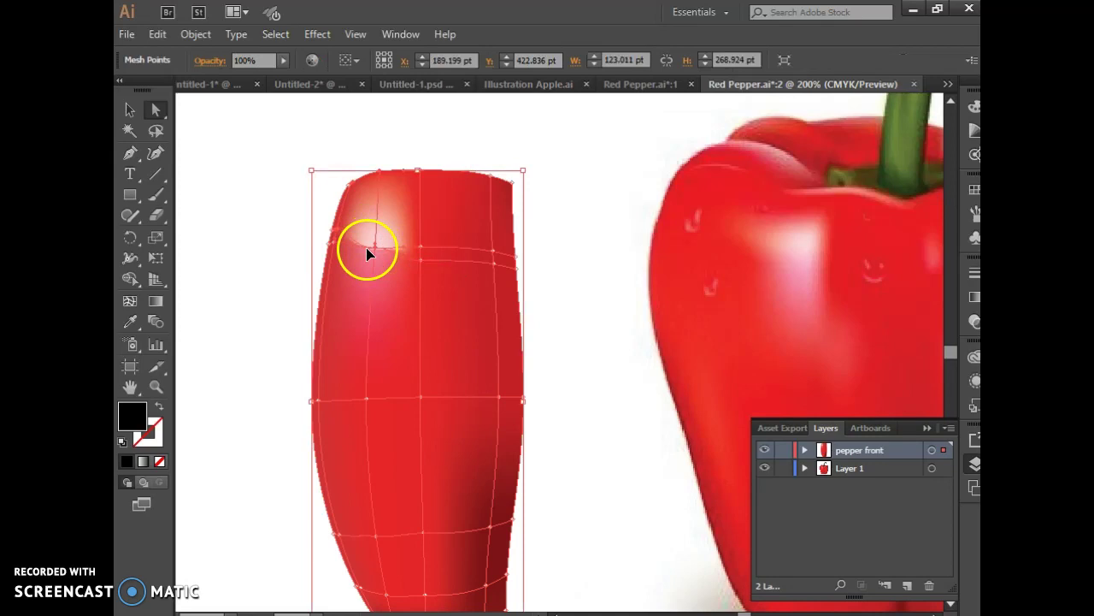
click(268, 231)
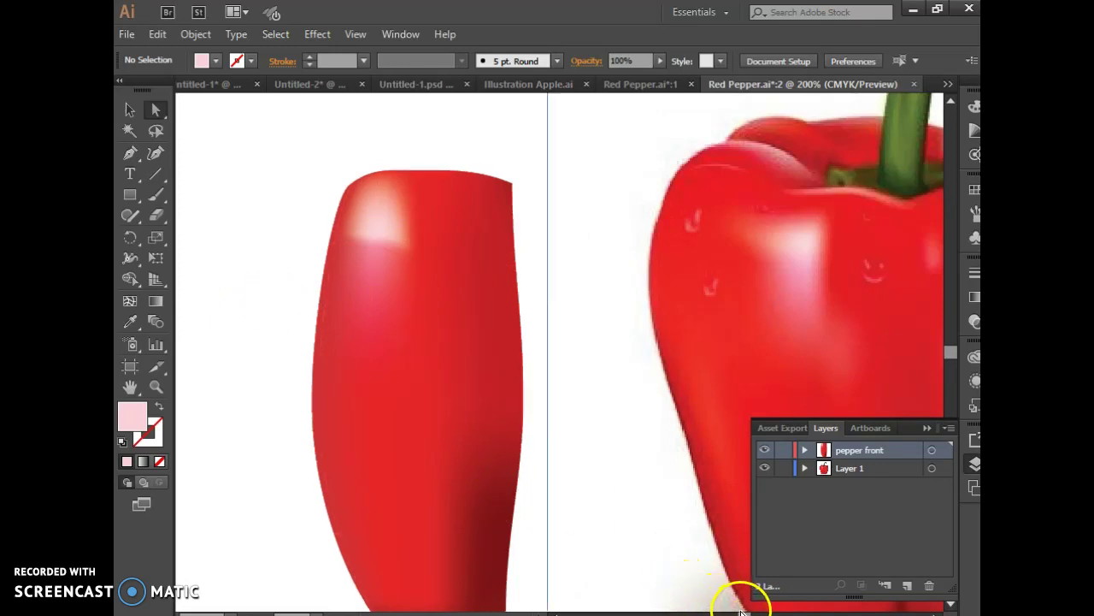
Step: Slide the reference photo left and add a new Layer 3 above 'pepper front'
mouse_move(736, 560)
mouse_down()
mouse_move(709, 396)
mouse_move(607, 379)
mouse_move(496, 386)
mouse_move(513, 381)
mouse_up()
drag(658, 376, 570, 375)
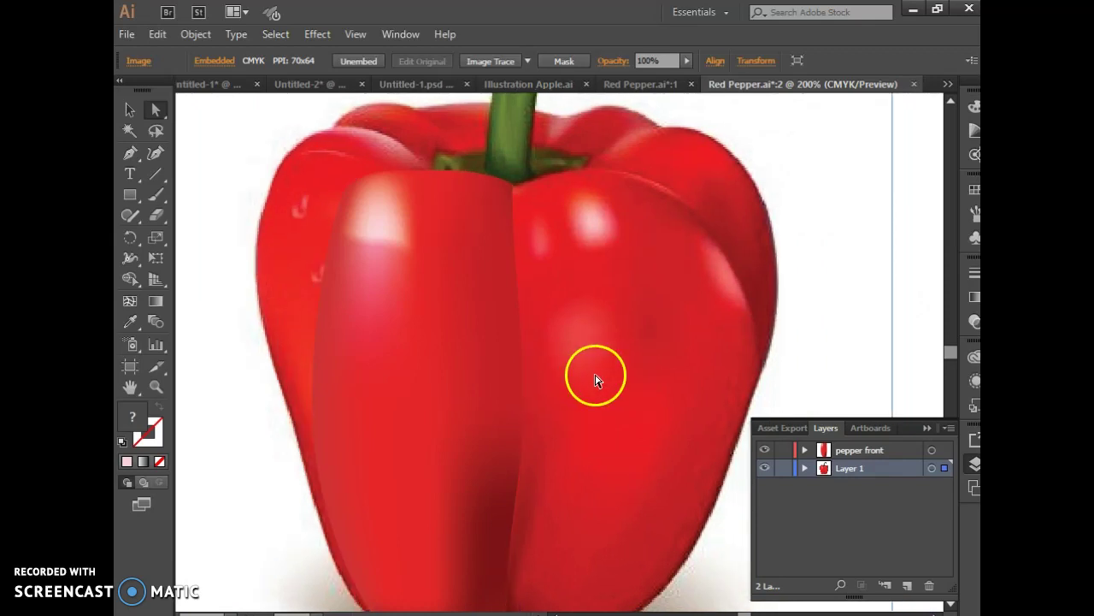
click(842, 451)
click(907, 587)
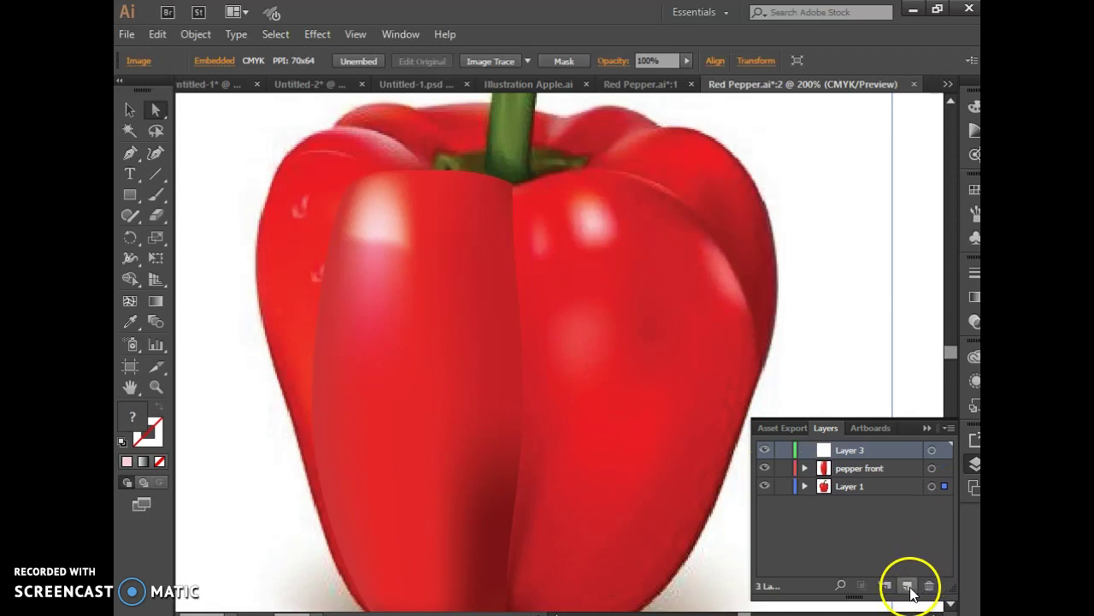
Step: Draw a pale pink rectangle over the pepper's right lobe and view the Red Pepper.ai:1 window
click(129, 197)
drag(513, 177, 733, 572)
mouse_move(732, 529)
mouse_down()
mouse_move(728, 495)
mouse_move(756, 516)
mouse_up()
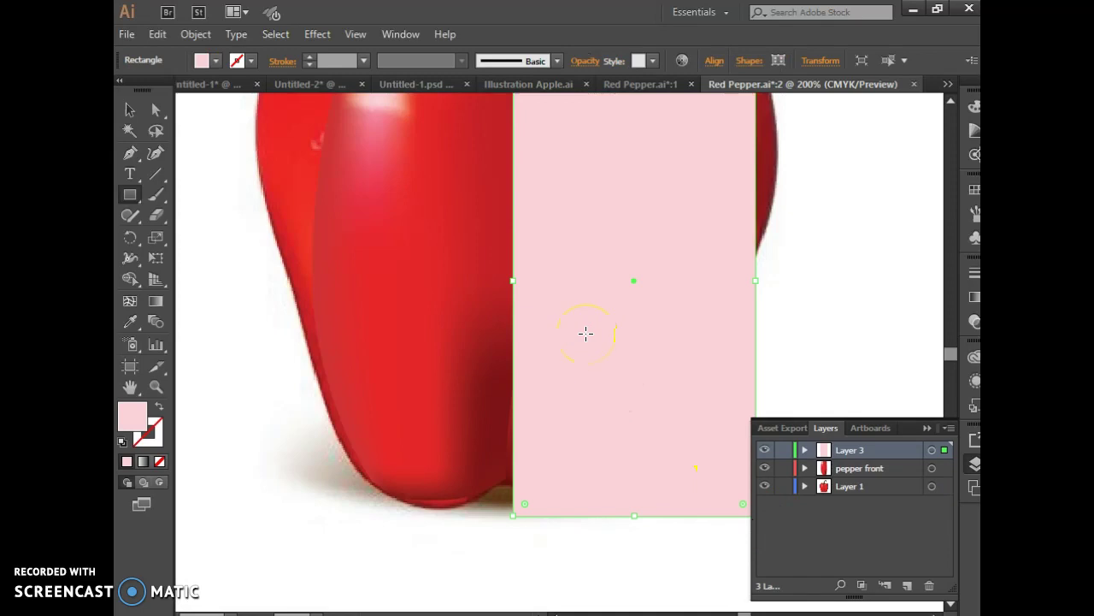
click(651, 84)
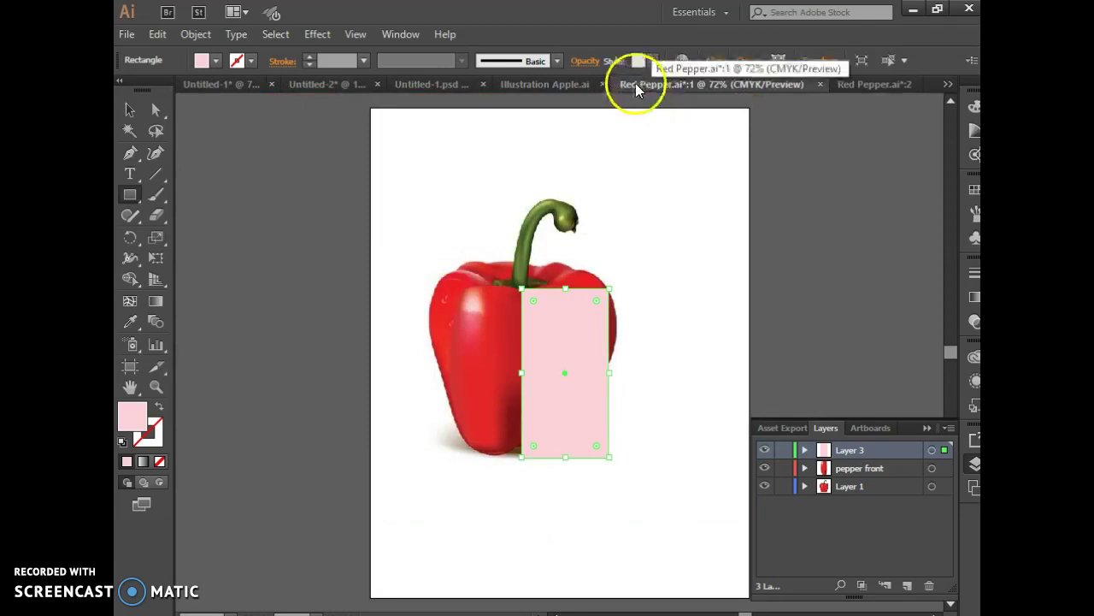
Step: In the Illustration Apple.ai reference, toggle the visibility of Layers 10 down to 7 to inspect their pieces
click(554, 84)
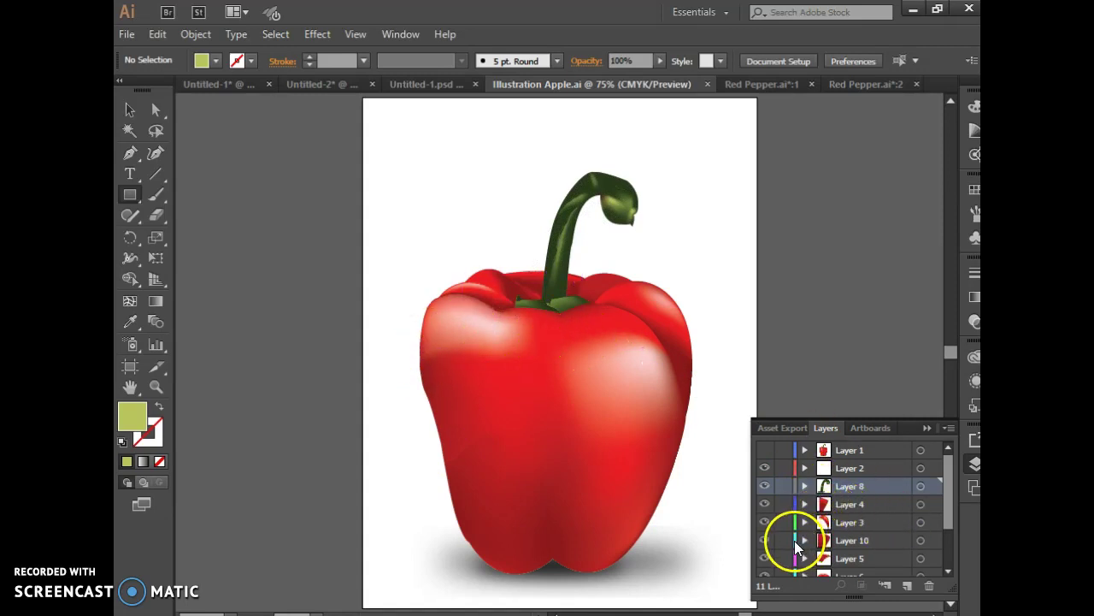
scroll(802, 535, down, 1)
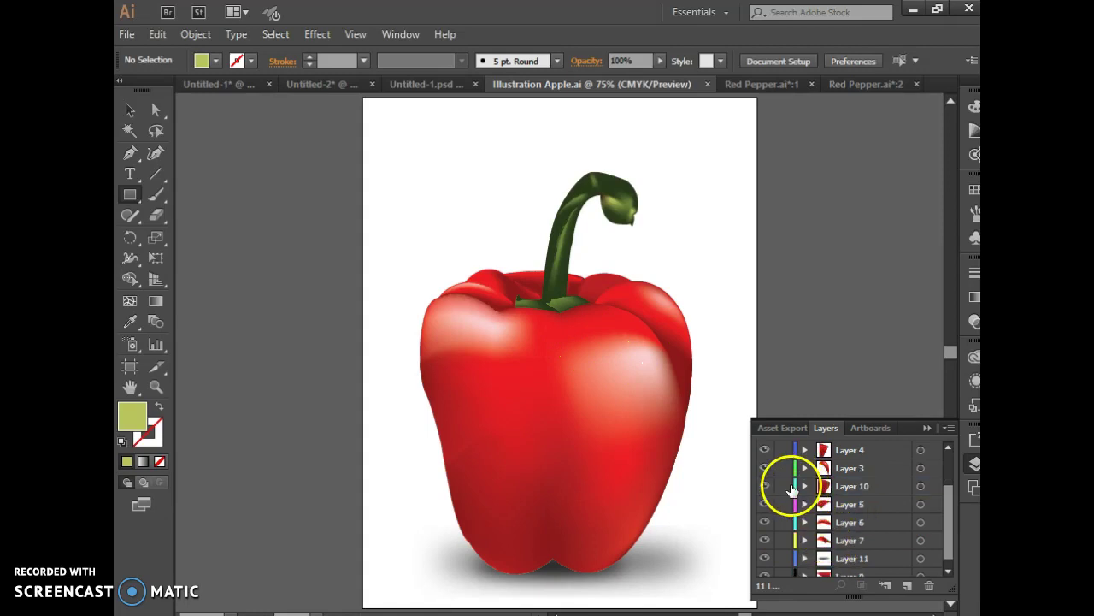
click(766, 487)
drag(767, 489, 851, 473)
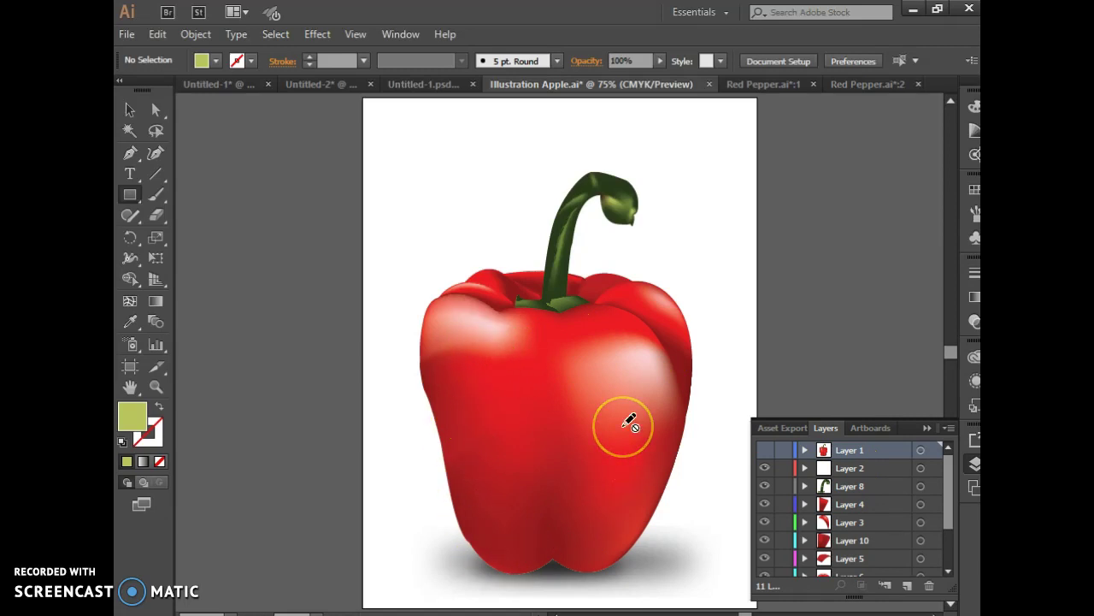
Step: Return from the zoomed window to the full-page Red Pepper.ai:1 window and select Layer 3
click(847, 86)
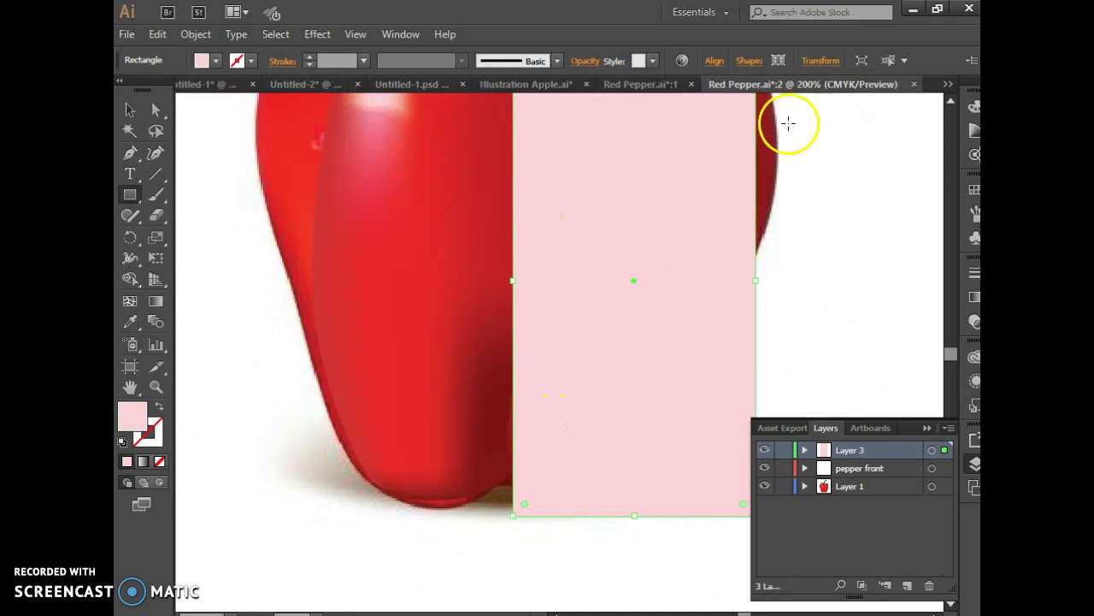
click(637, 85)
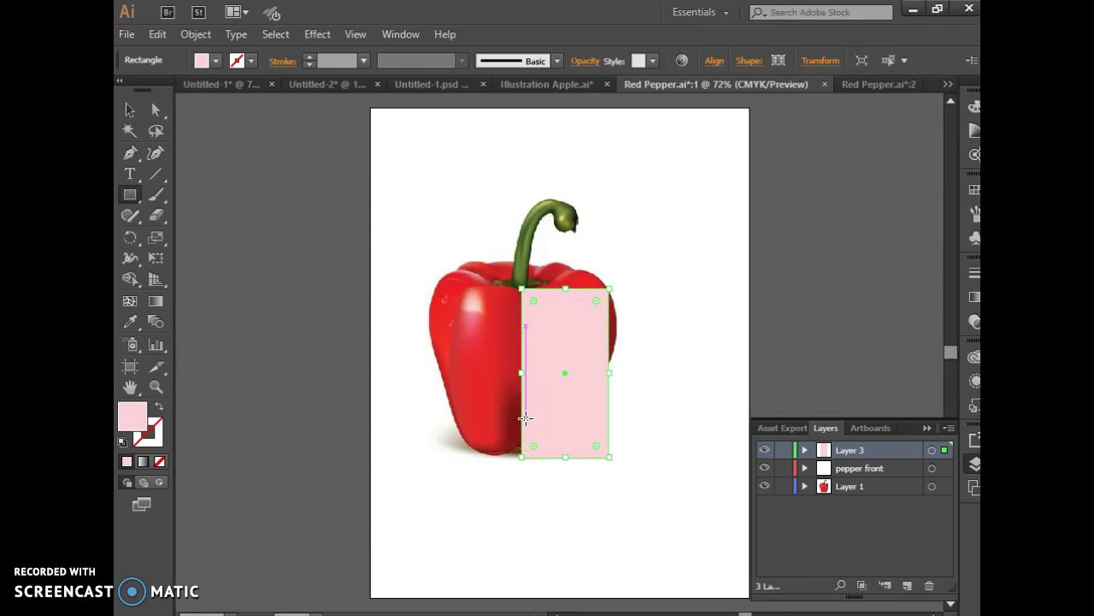
click(813, 443)
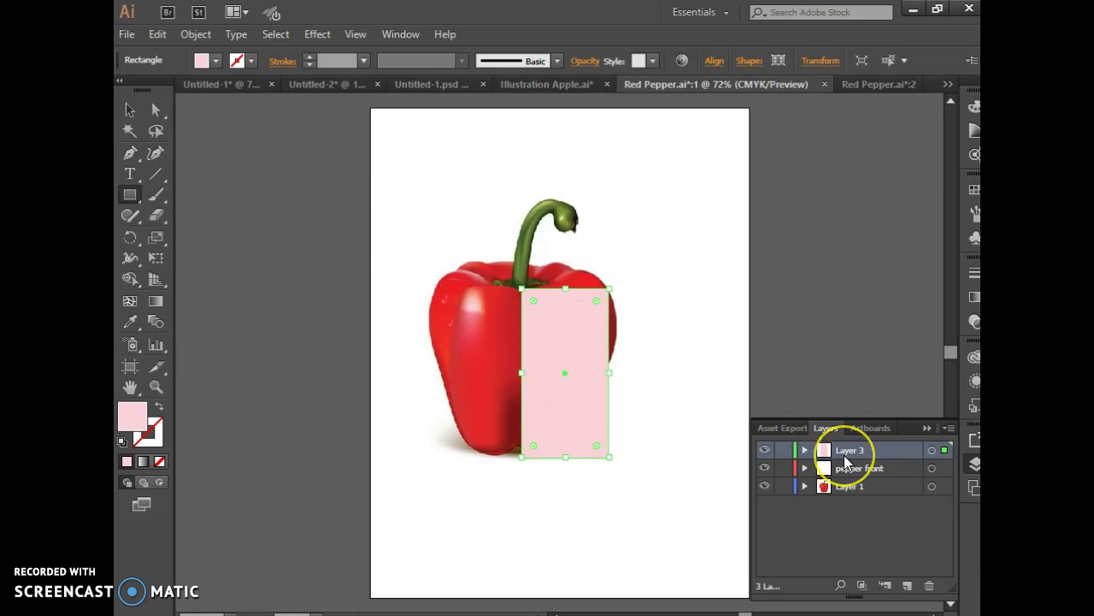
click(766, 456)
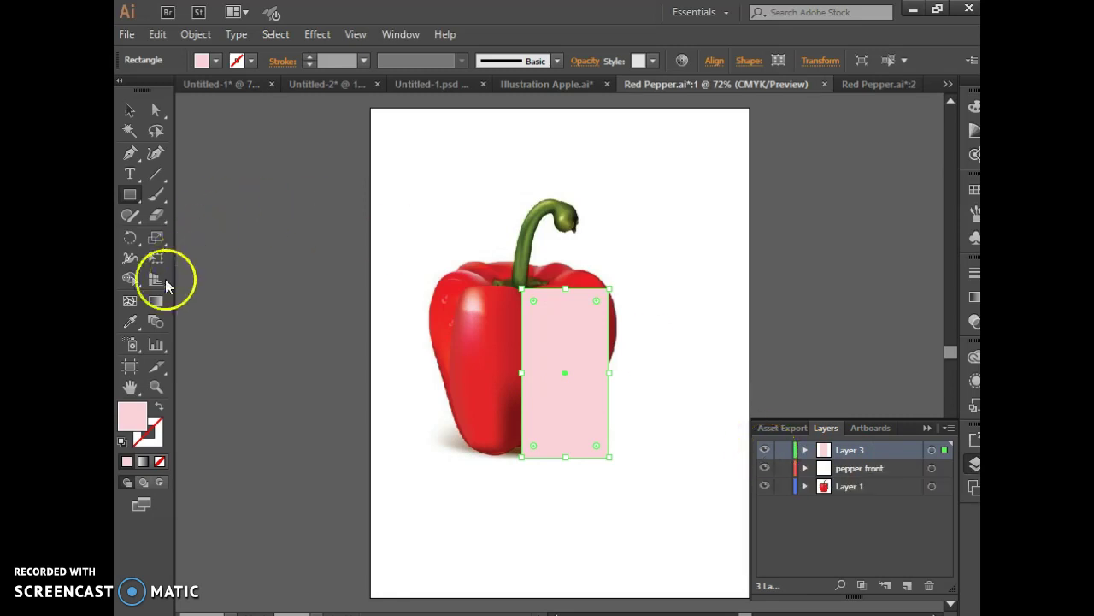
Step: Add a mesh point at the pink rectangle's centre and show Layer 3 as outlines
click(130, 301)
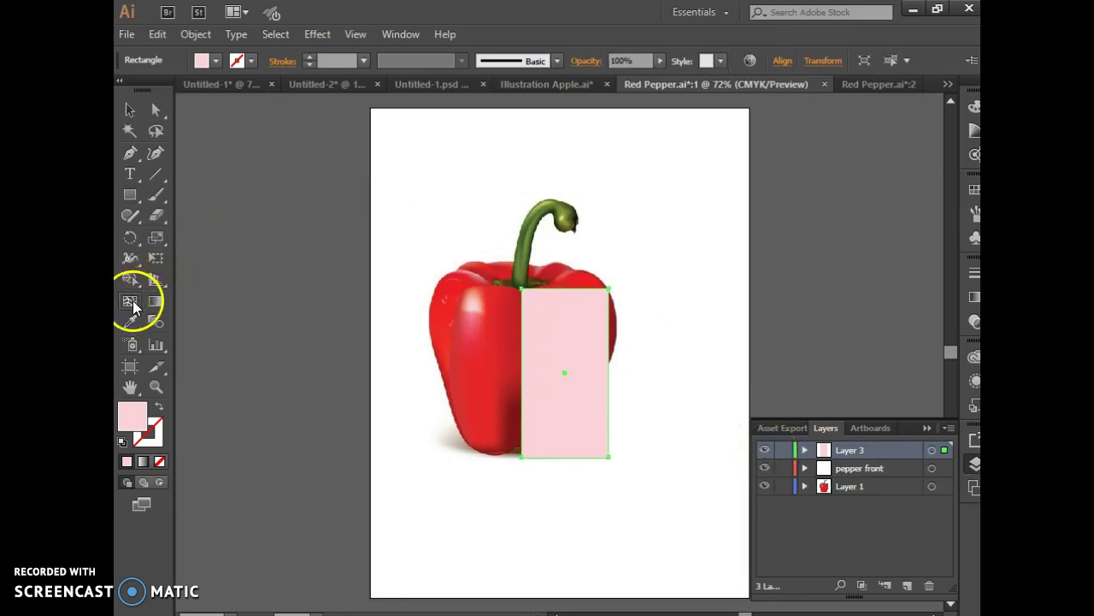
click(563, 374)
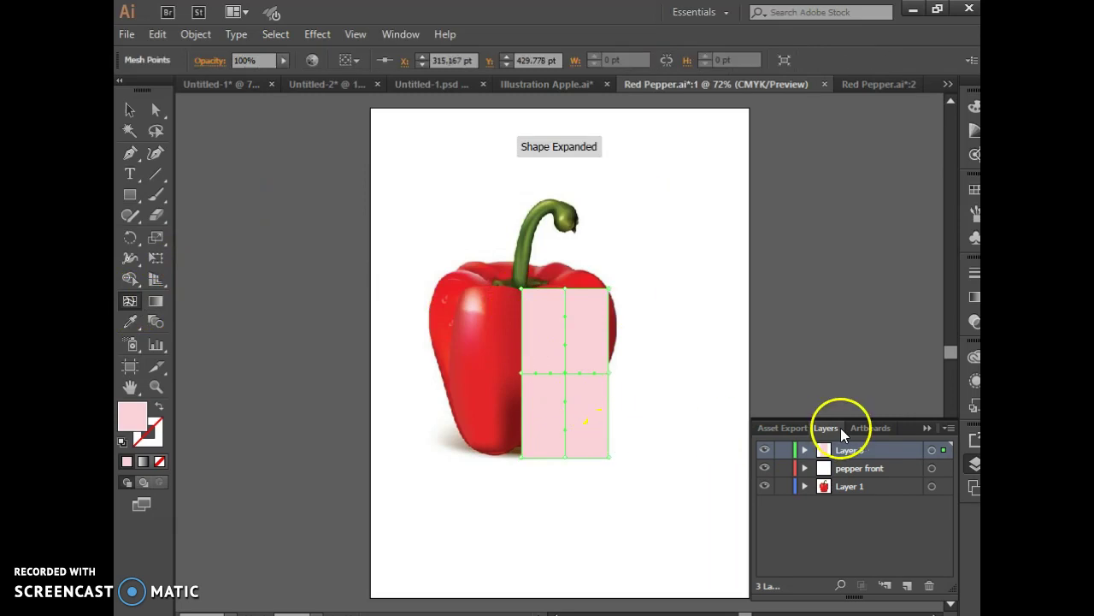
ctrl+click(766, 451)
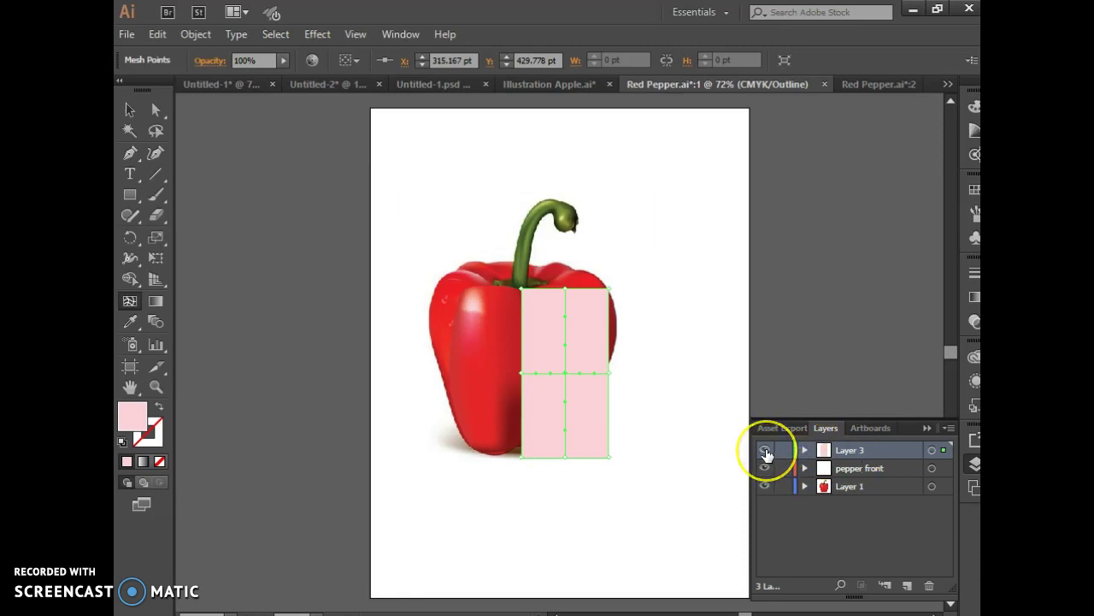
ctrl+click(766, 450)
click(766, 450)
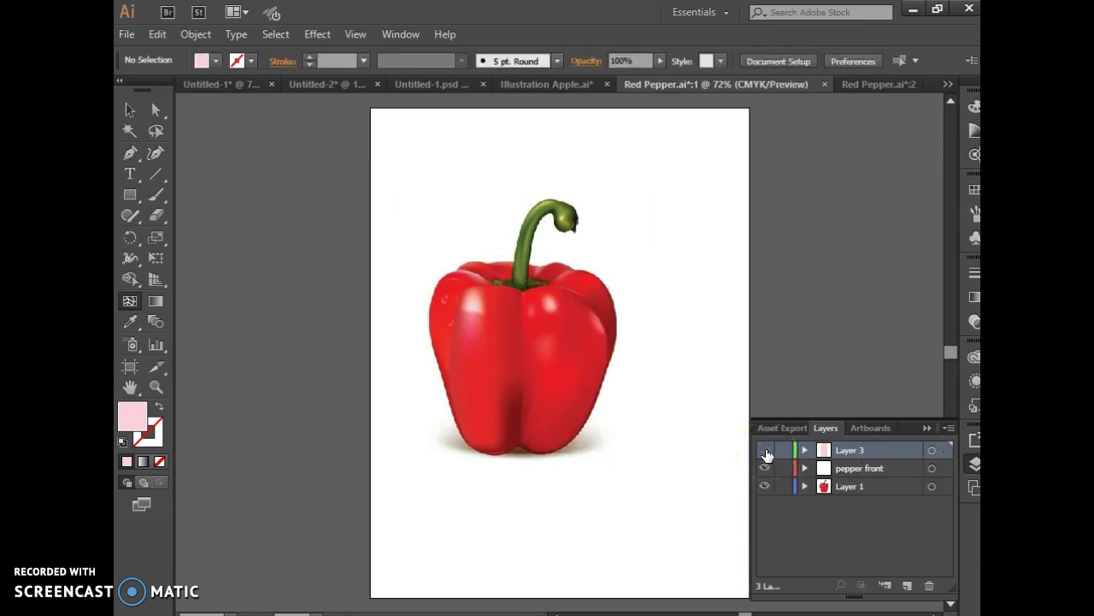
click(766, 451)
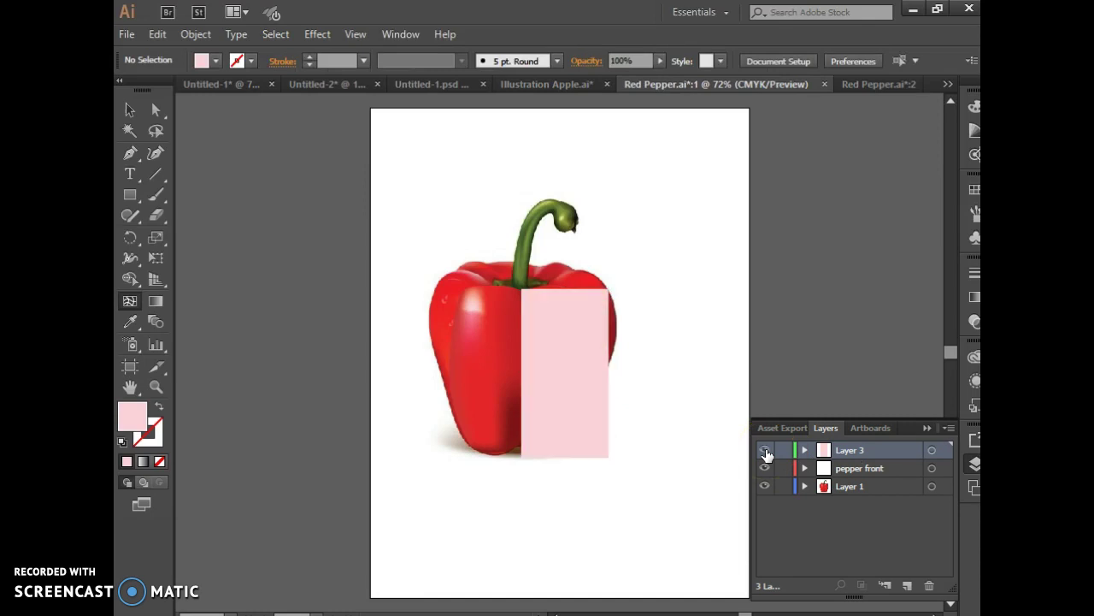
key(ctrl+y)
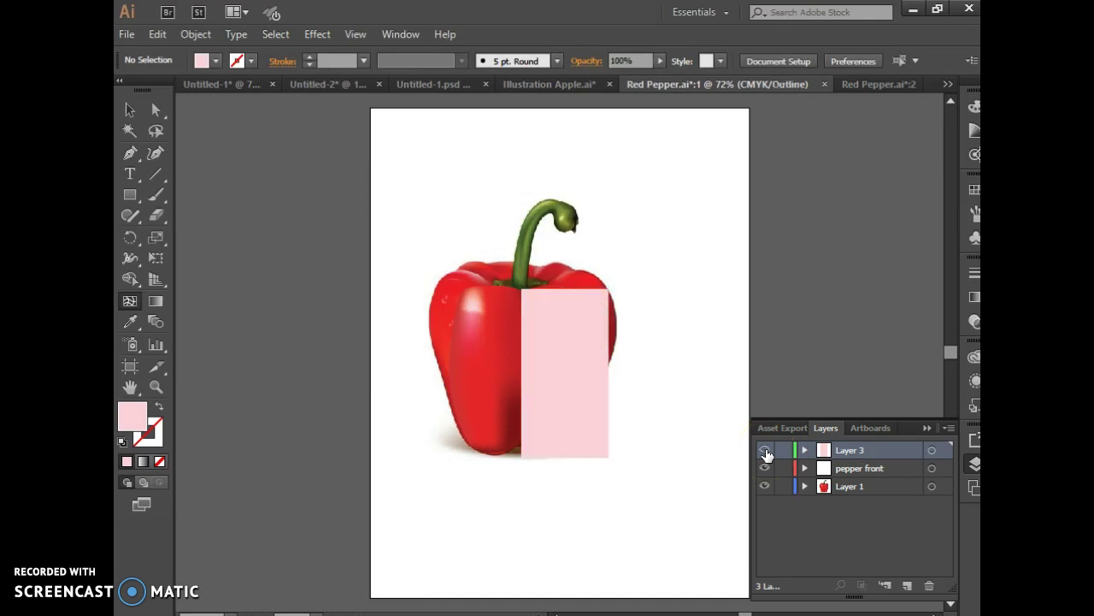
Step: Select the pepper photo and shift it slightly to sit under the mesh grid
click(129, 110)
click(556, 293)
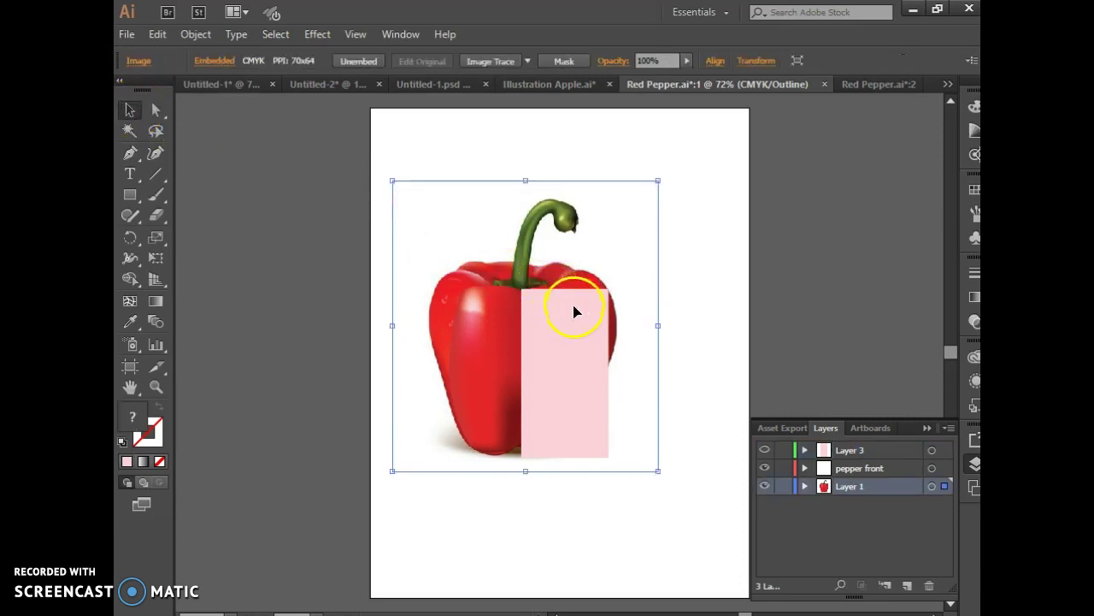
click(765, 450)
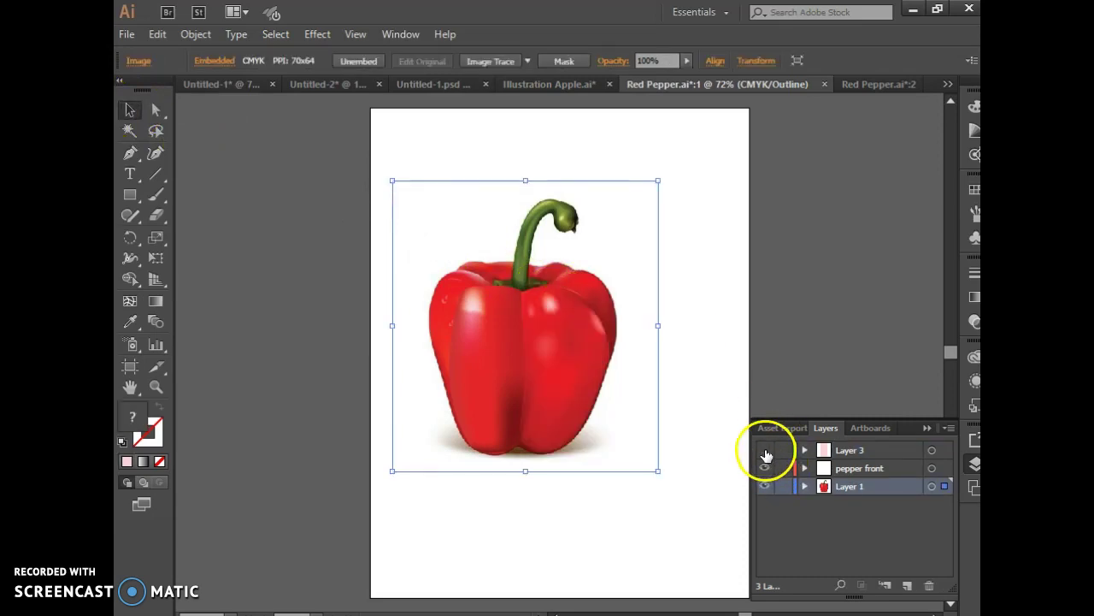
key(ctrl+y)
click(765, 450)
key(ctrl+y)
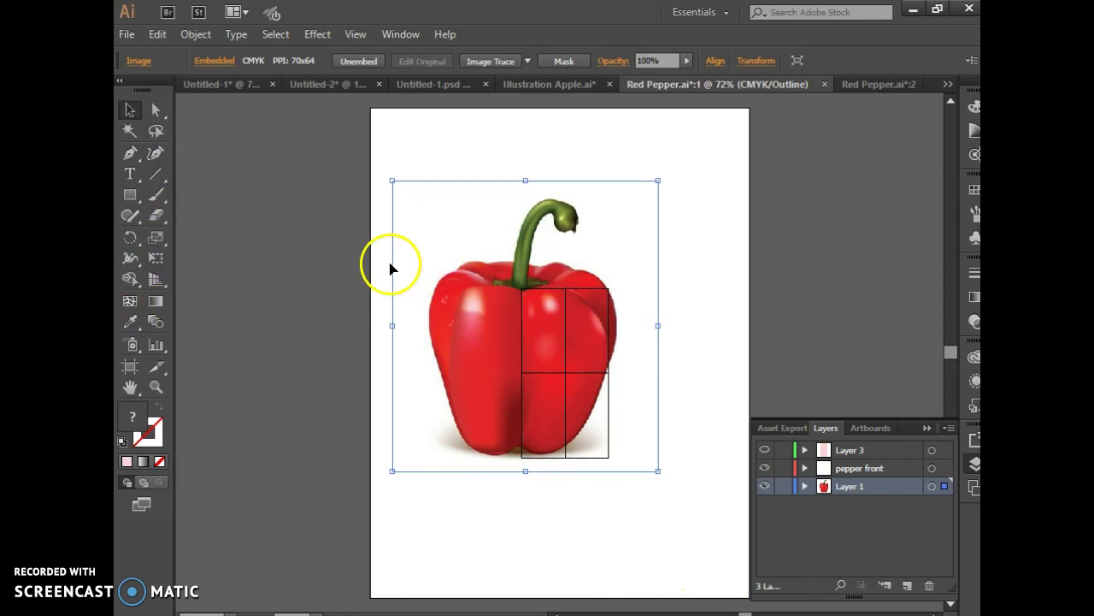
drag(413, 320, 448, 346)
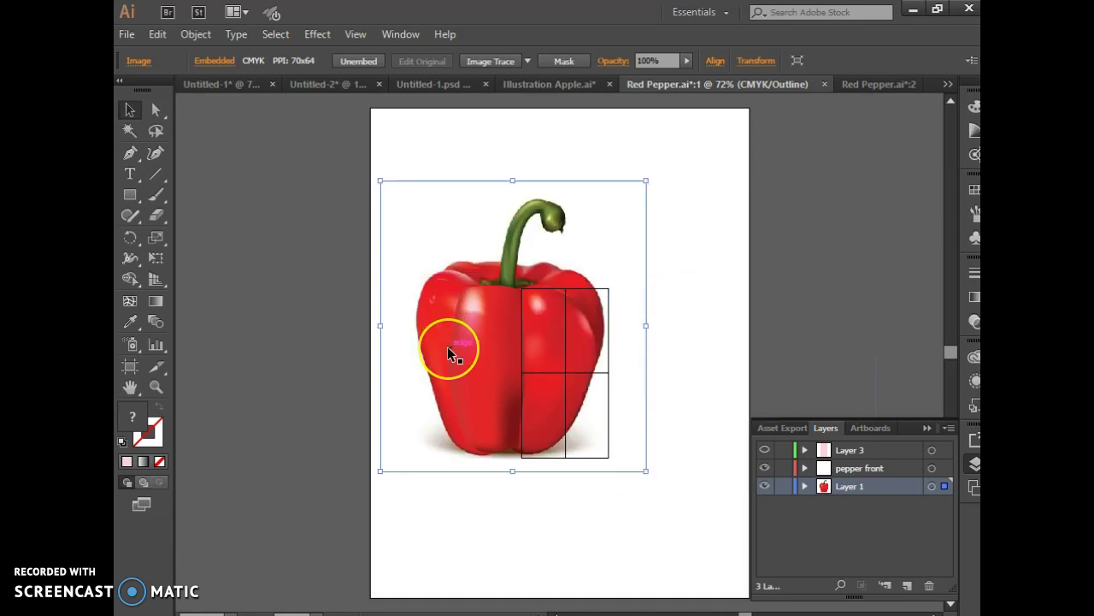